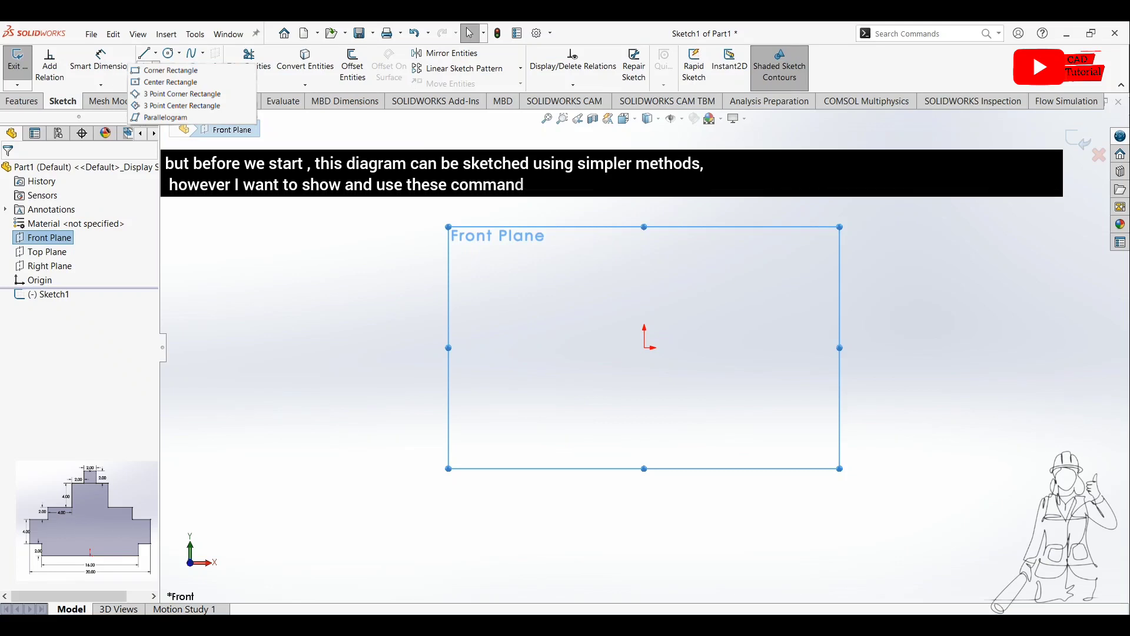
click(170, 82)
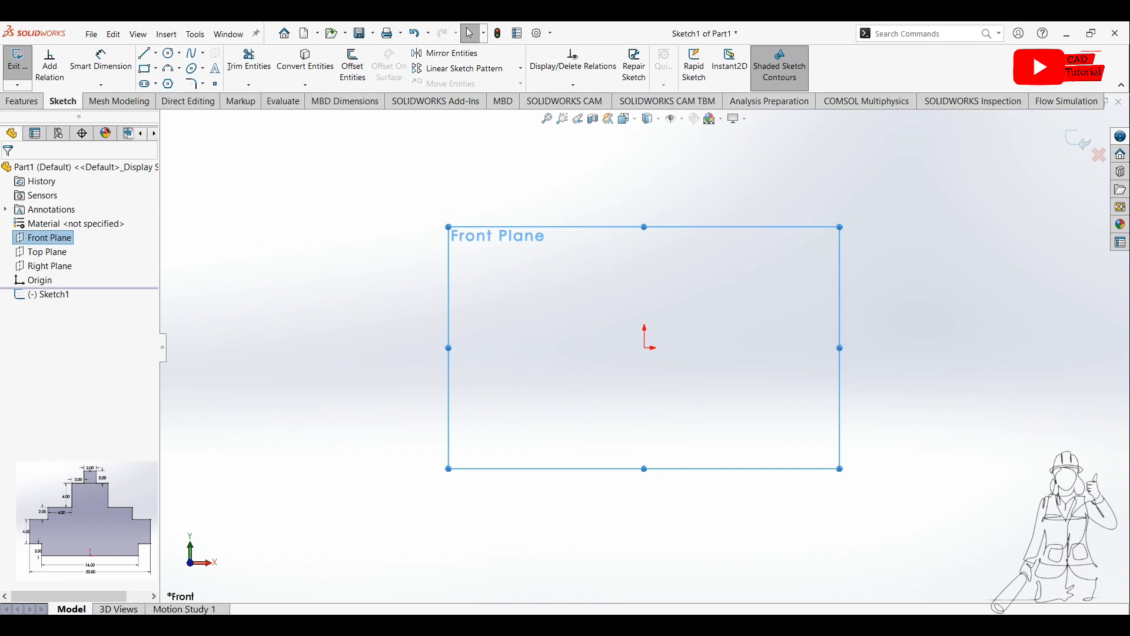
click(168, 68)
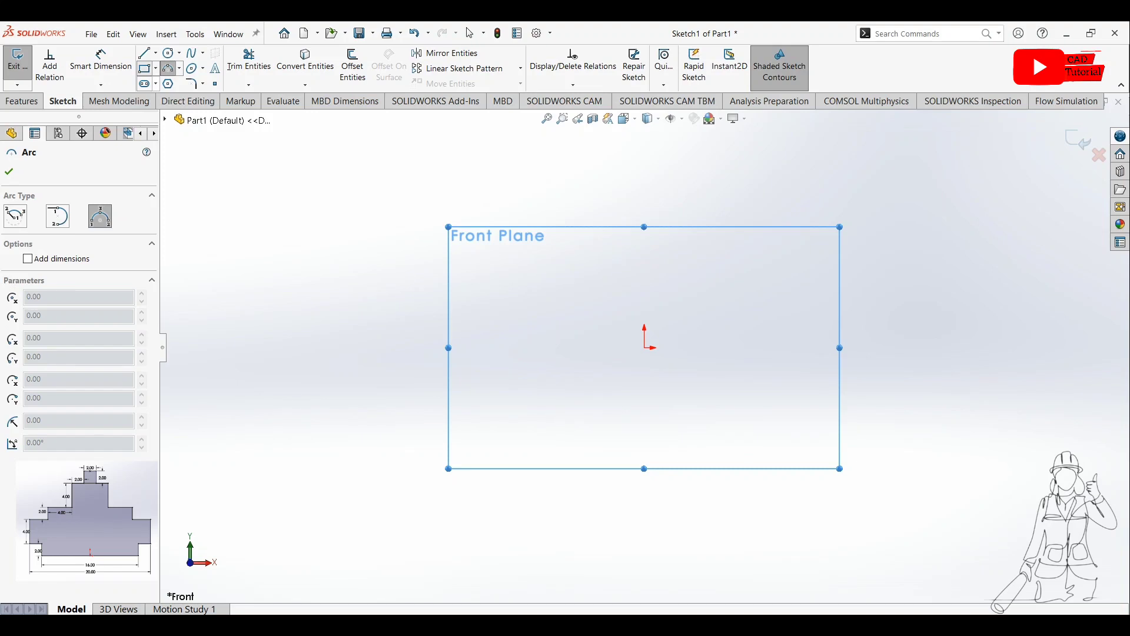
click(144, 68)
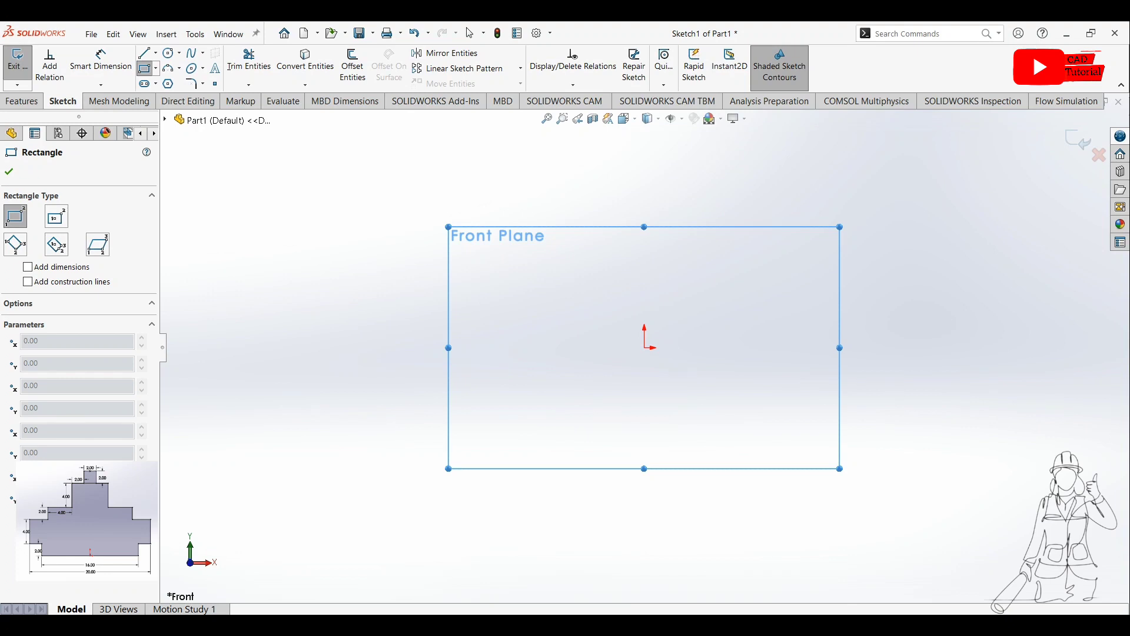
Step: Sketch a corner rectangle about 7.58 wide and 2.58 high, its bottom edge running through the origin
click(156, 68)
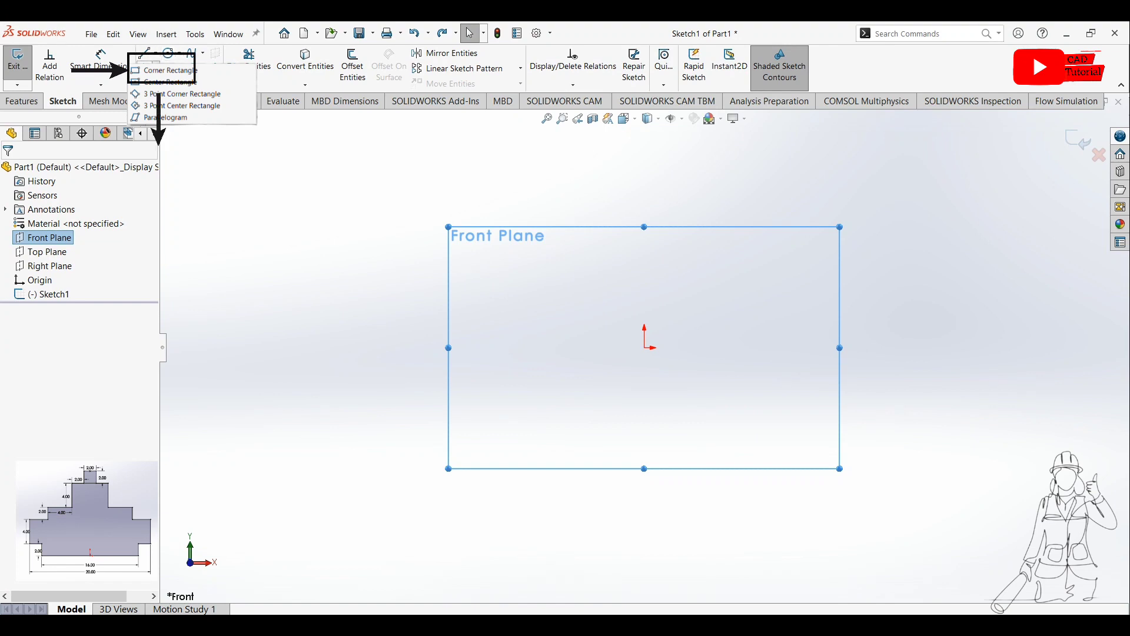
click(146, 69)
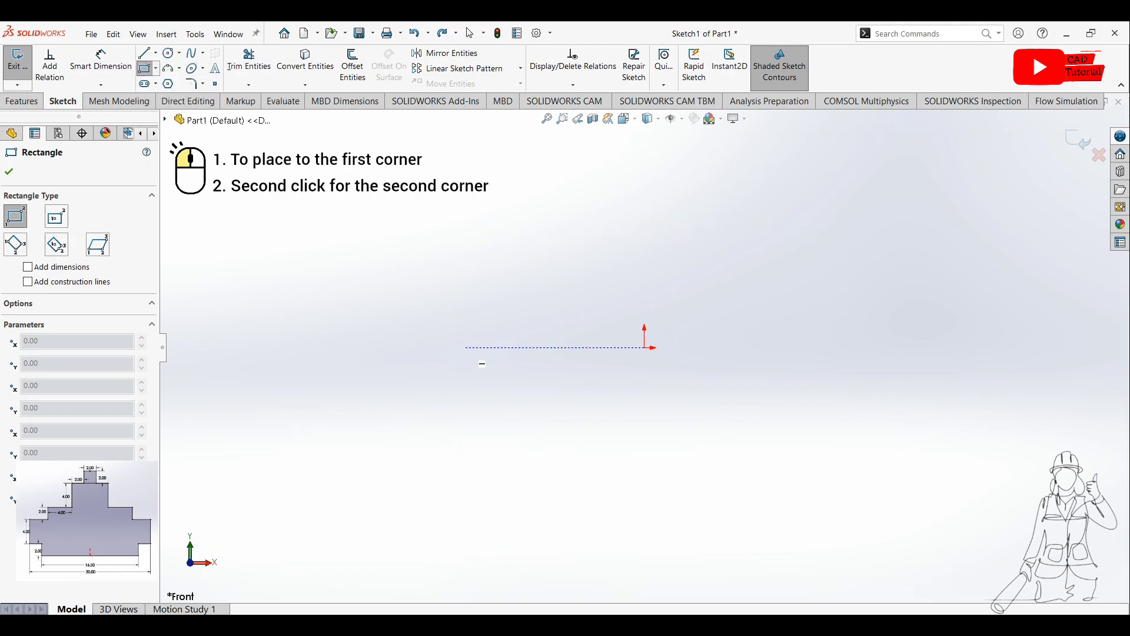
click(465, 348)
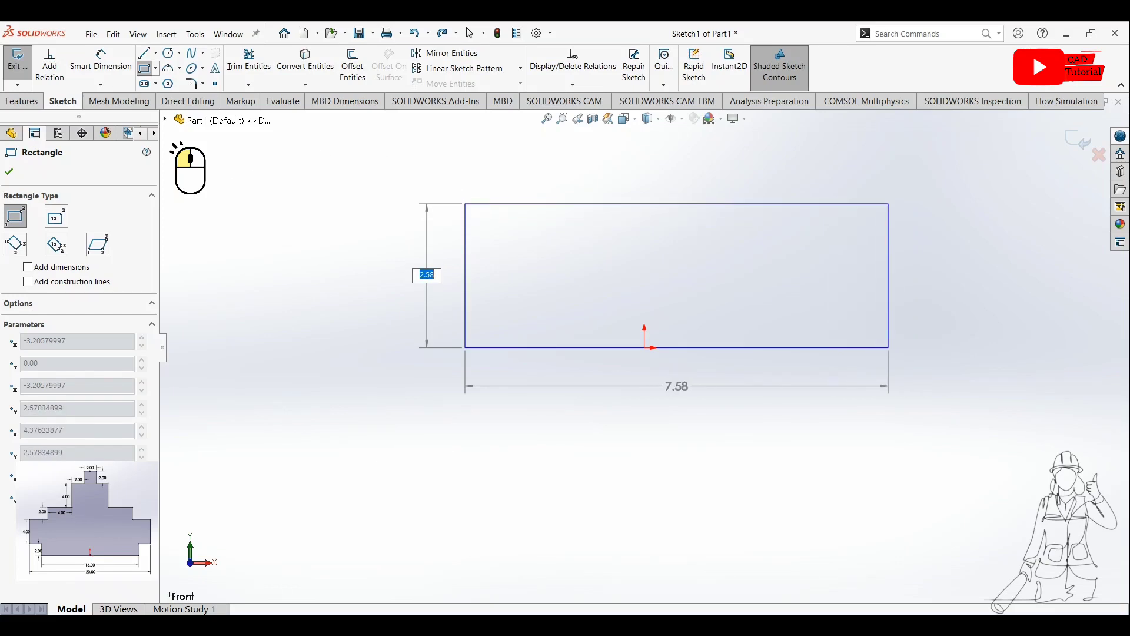
click(889, 203)
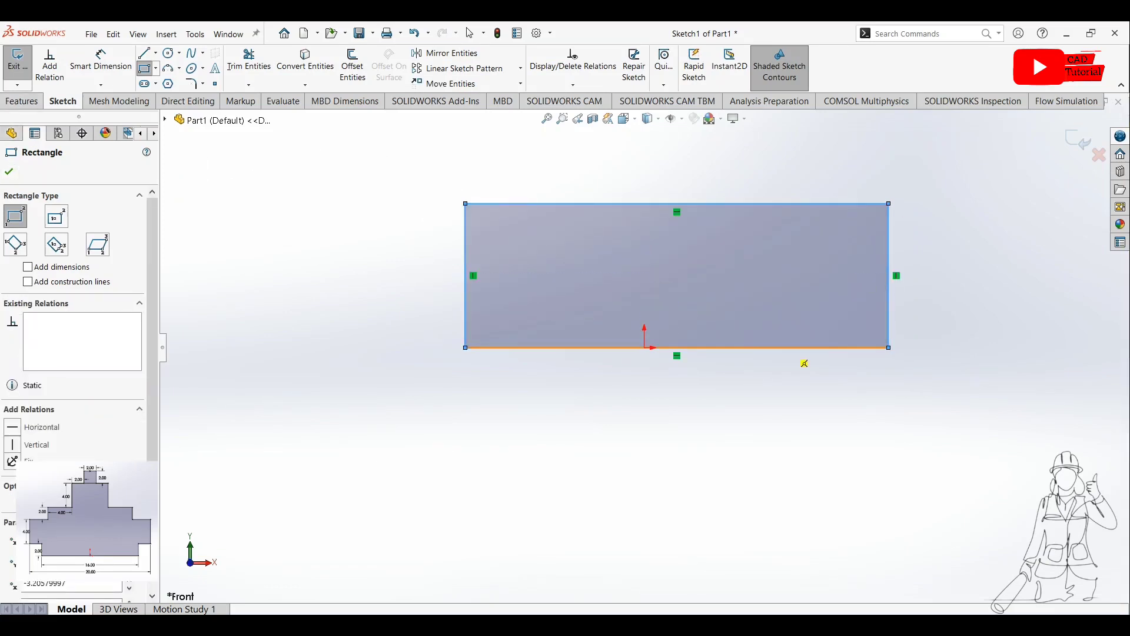
key(Escape)
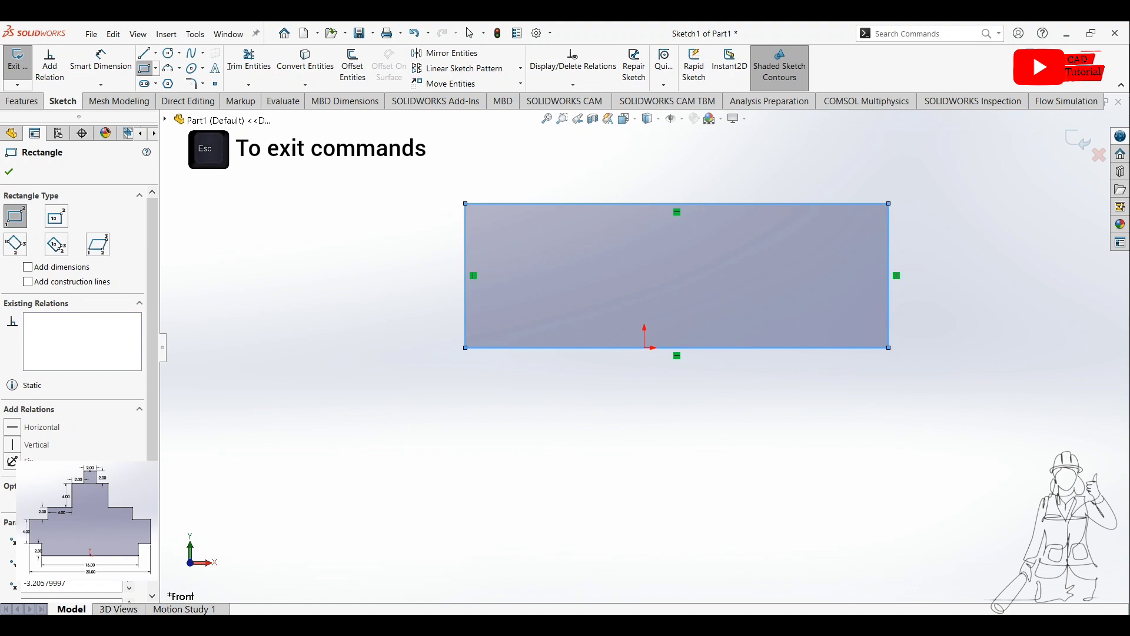
key(Escape)
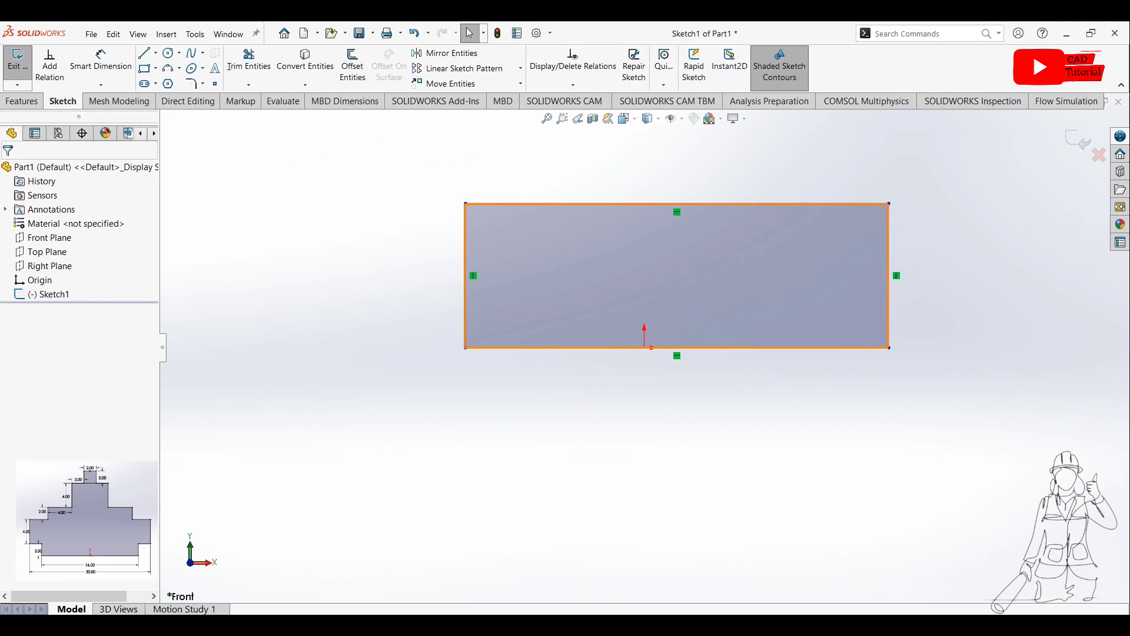
Step: Add a Midpoint relation between the rectangle's bottom edge and the origin
click(646, 347)
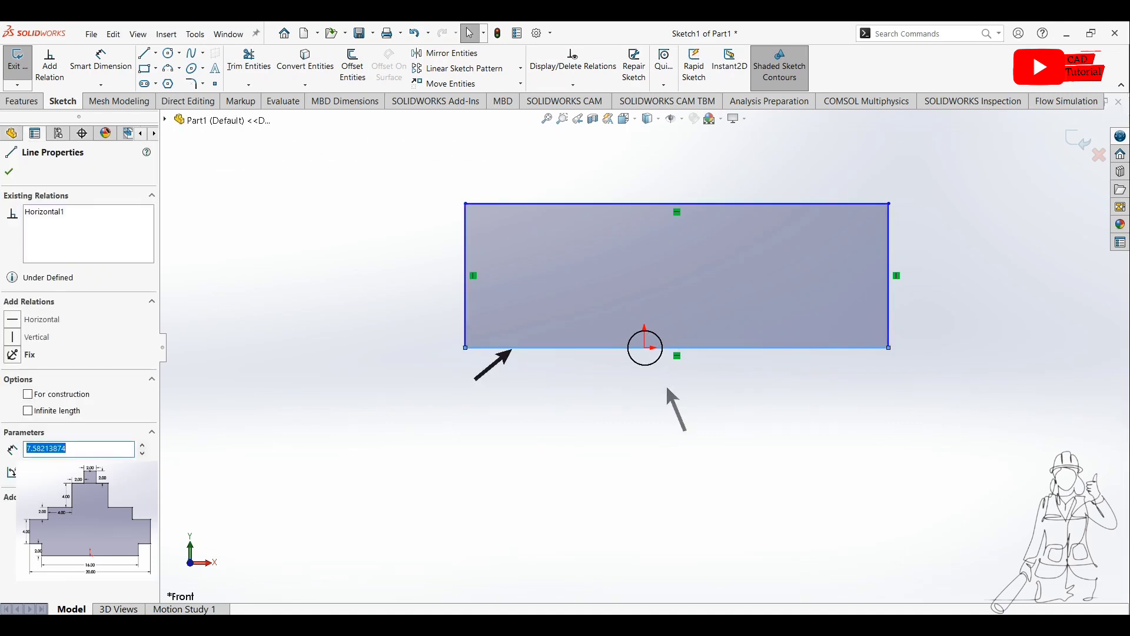
ctrl+click(645, 347)
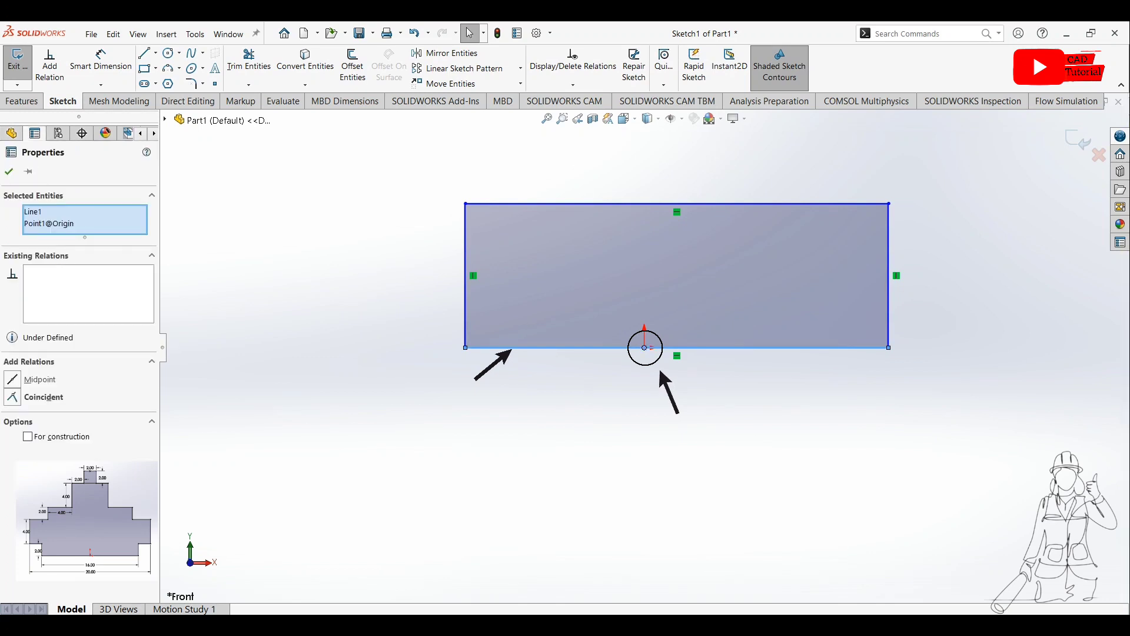
click(33, 379)
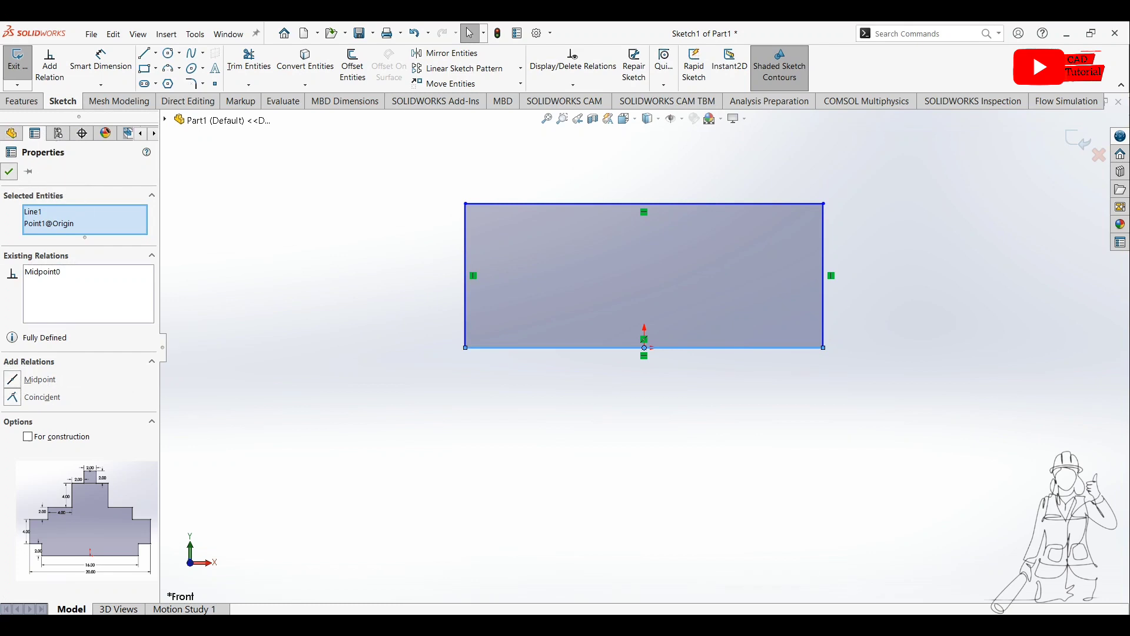
click(9, 171)
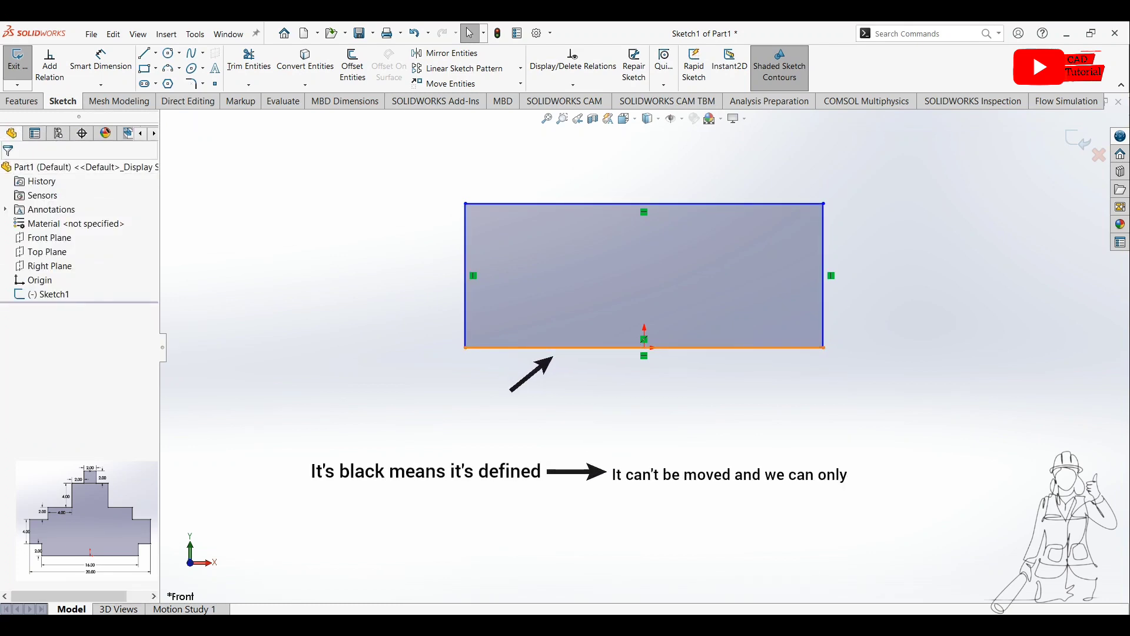
Step: Widen the rectangle slightly by pulling its lower-right corner outward
click(565, 347)
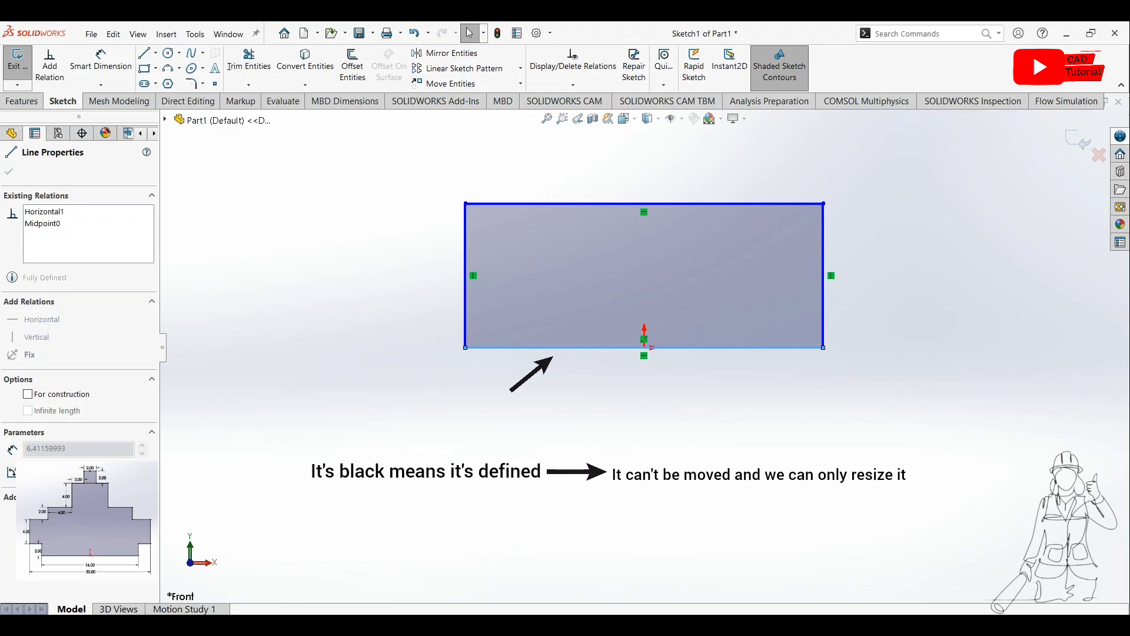
drag(823, 348, 869, 355)
click(9, 172)
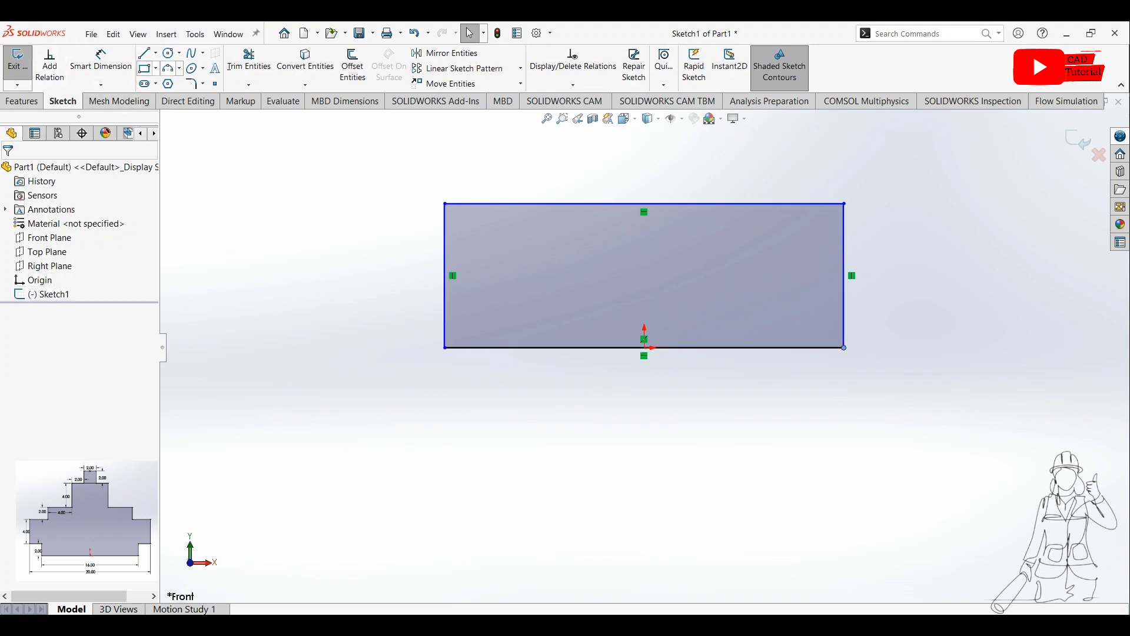
Step: Sketch a center rectangle about 8.84 wide and 1.22 high, centred above the origin and extending past both sides of the first rectangle
click(156, 68)
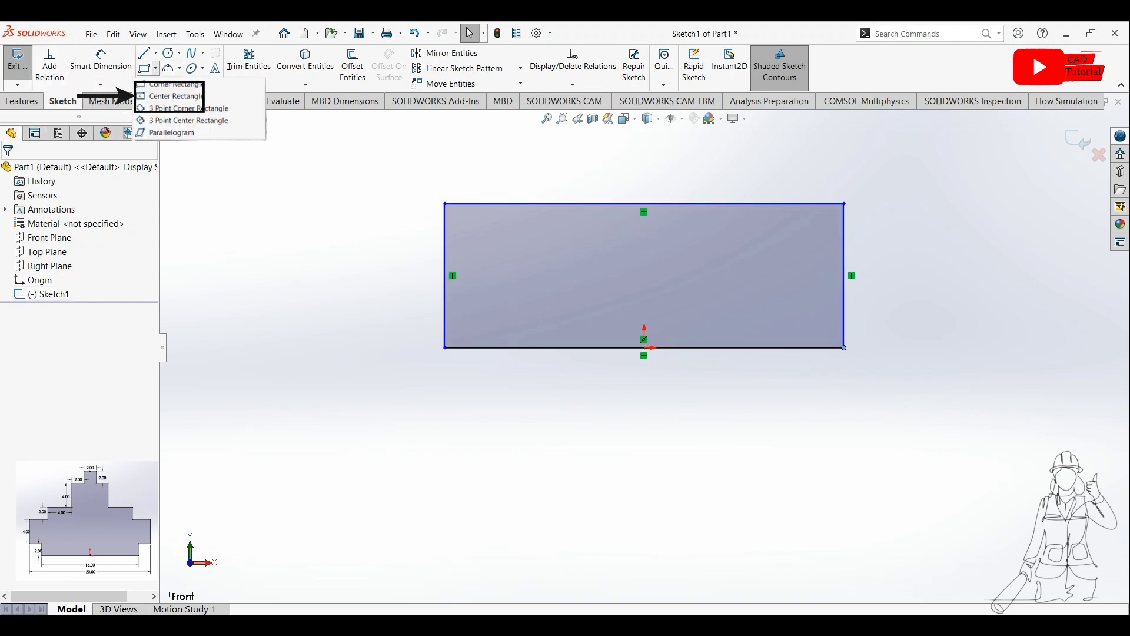
click(176, 96)
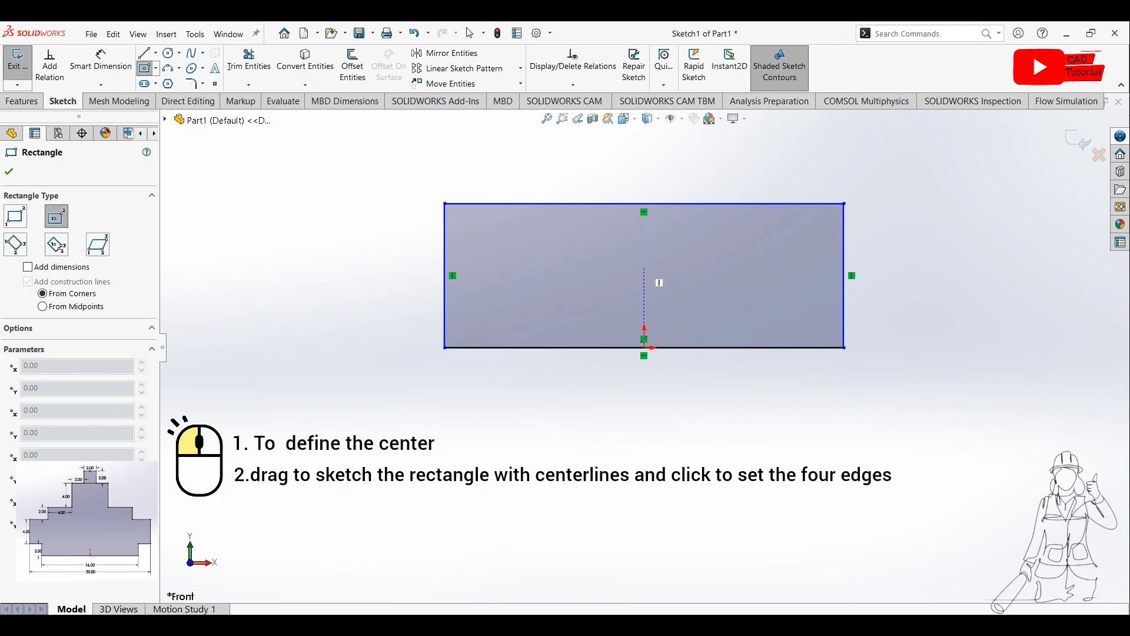
drag(644, 268, 892, 302)
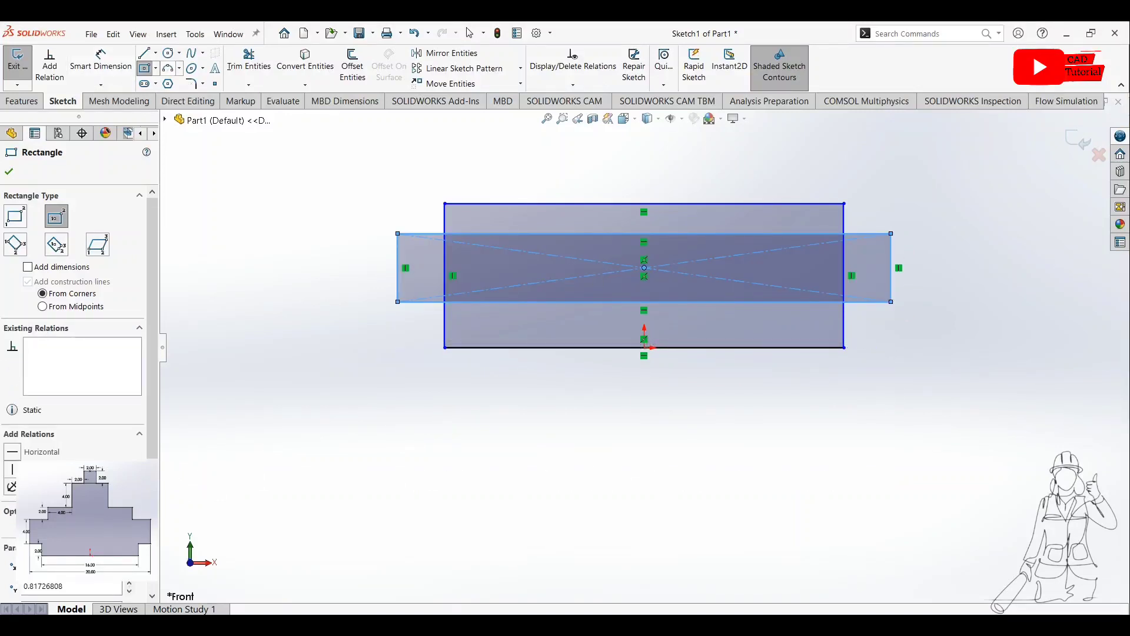
Step: Sketch a 3 point corner rectangle about 4.34 wide and 2.09 high, standing on the first rectangle's top edge
click(156, 69)
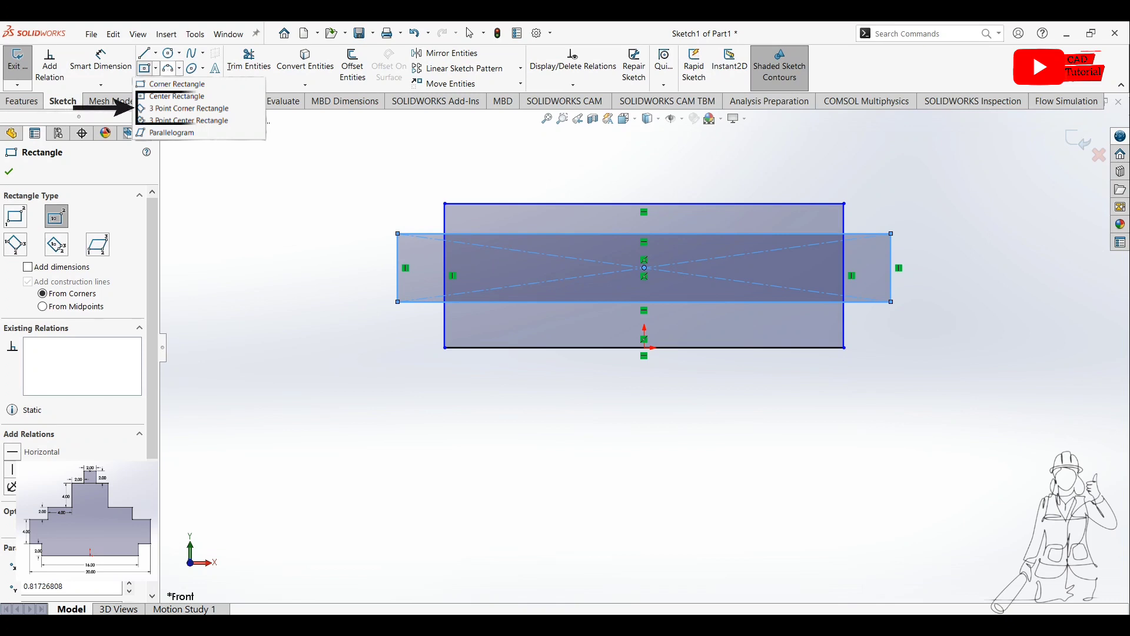
click(188, 108)
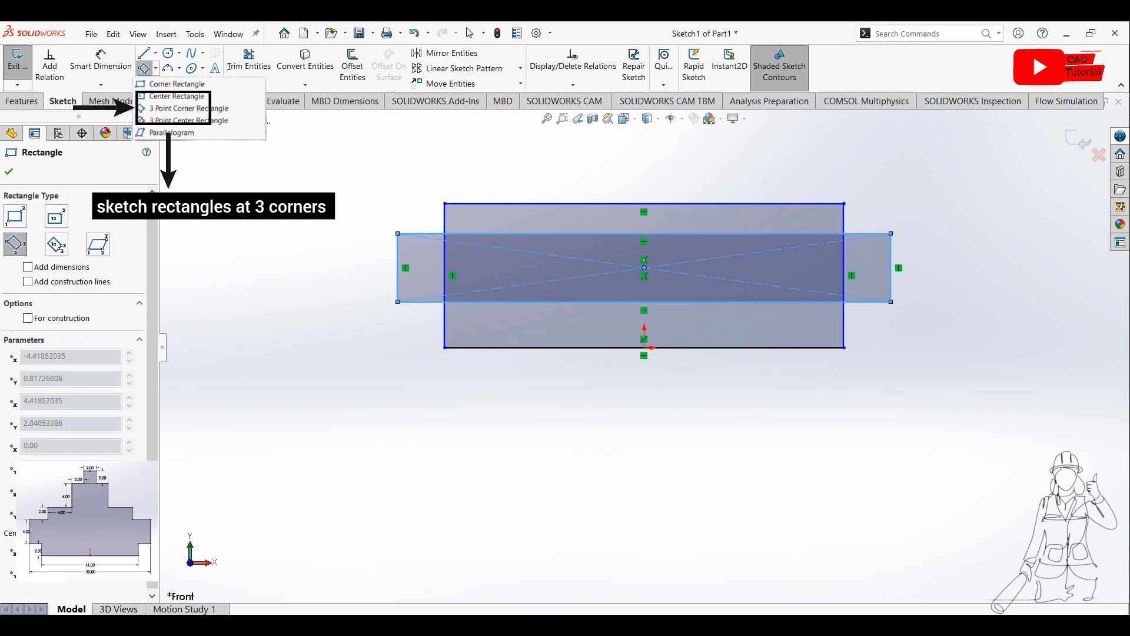
scroll(665, 141, up, 2)
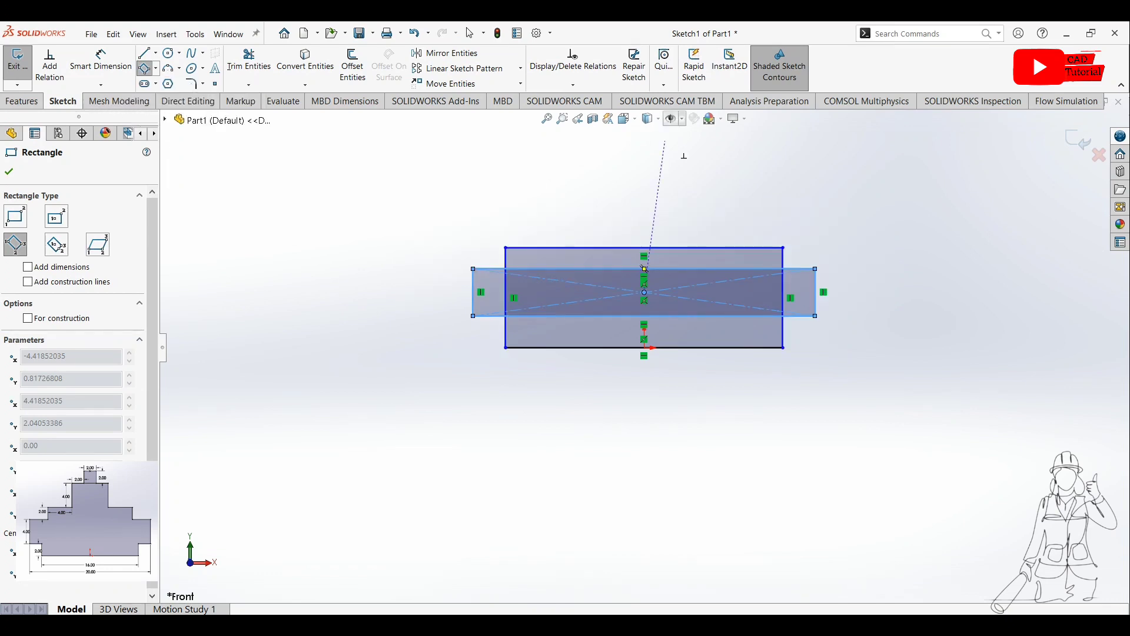
scroll(661, 212, down, 2)
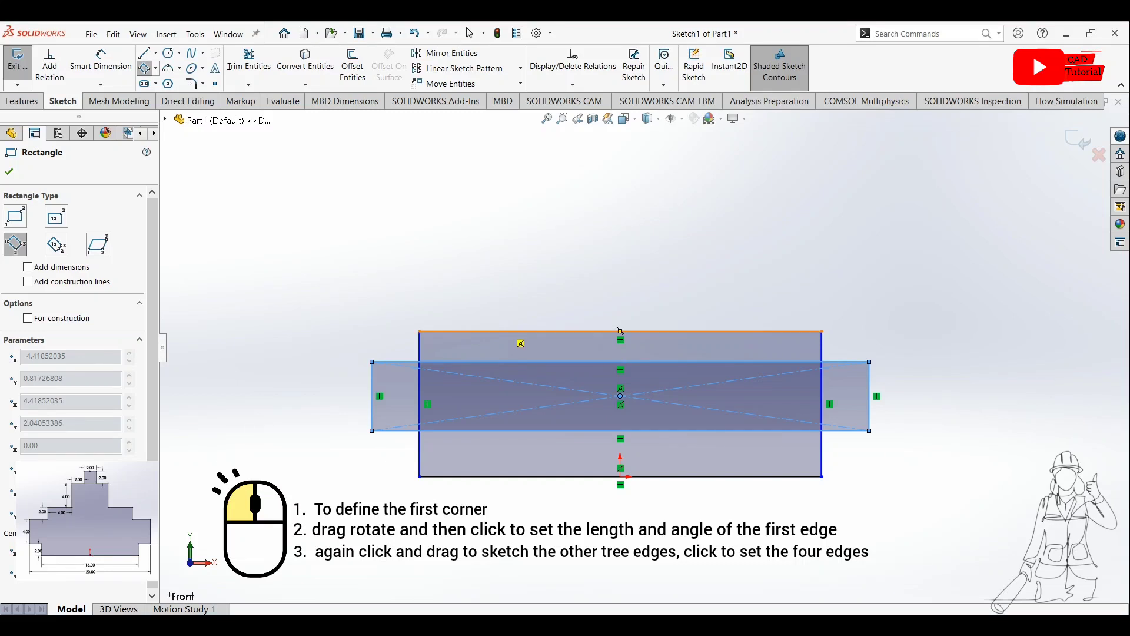
click(502, 330)
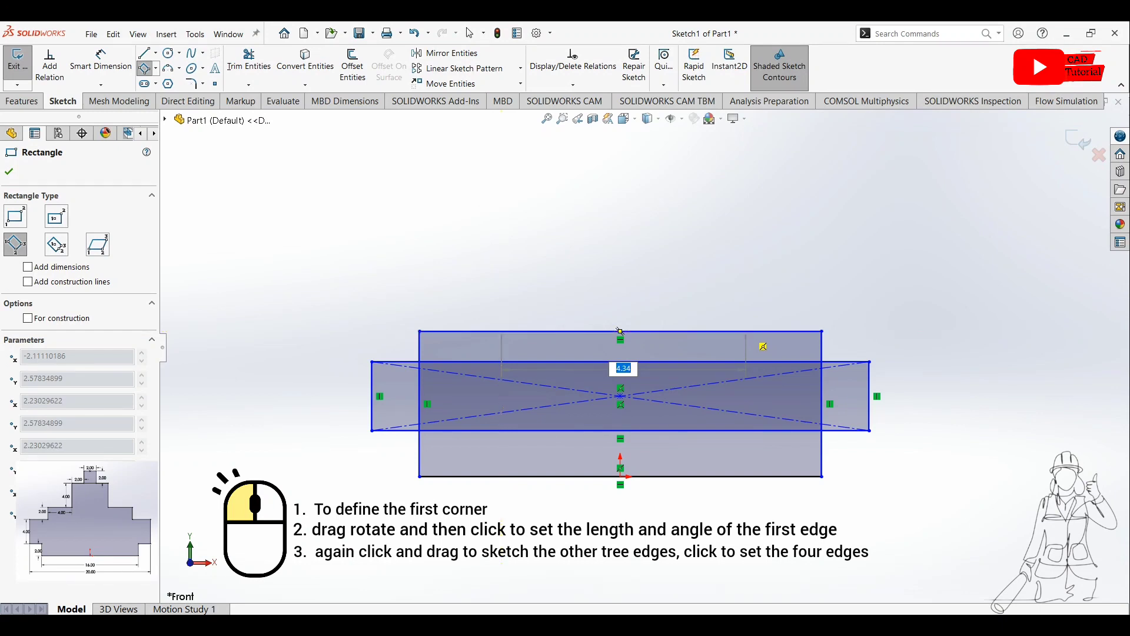
click(620, 331)
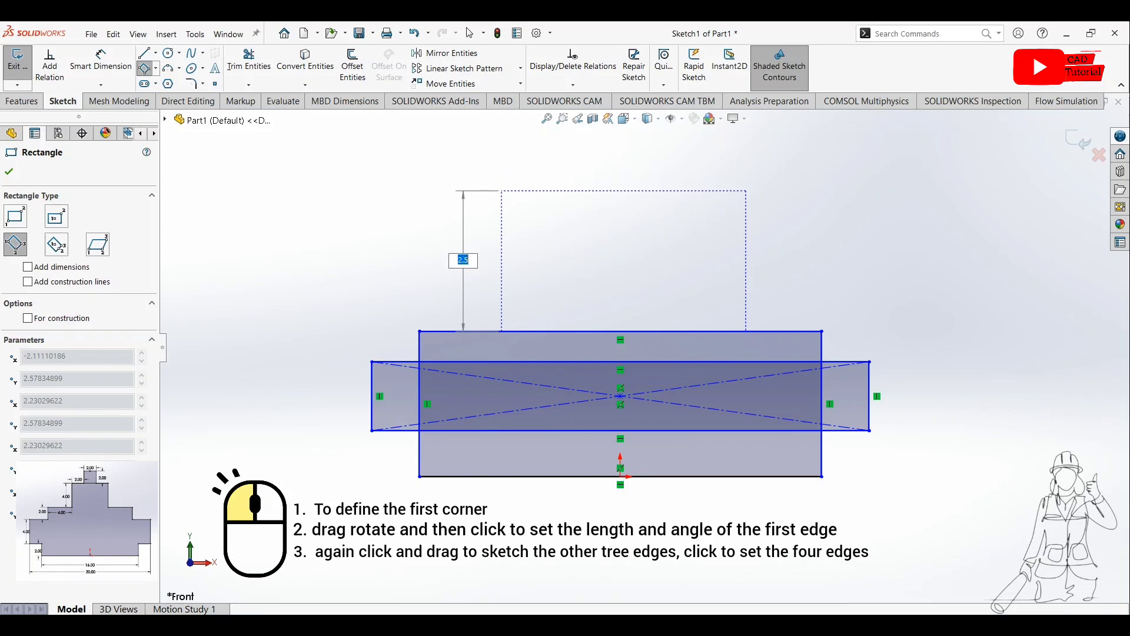
click(747, 272)
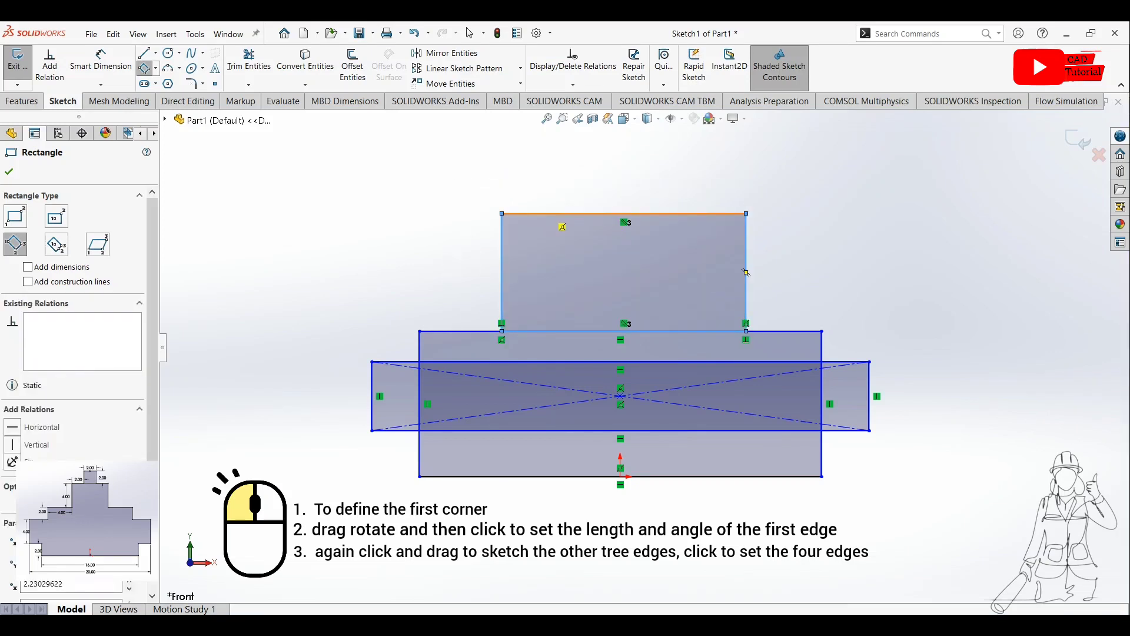
Step: Sketch another 3 point corner rectangle about 2.68 wide on the top edge of the previous one and leave the command
click(624, 213)
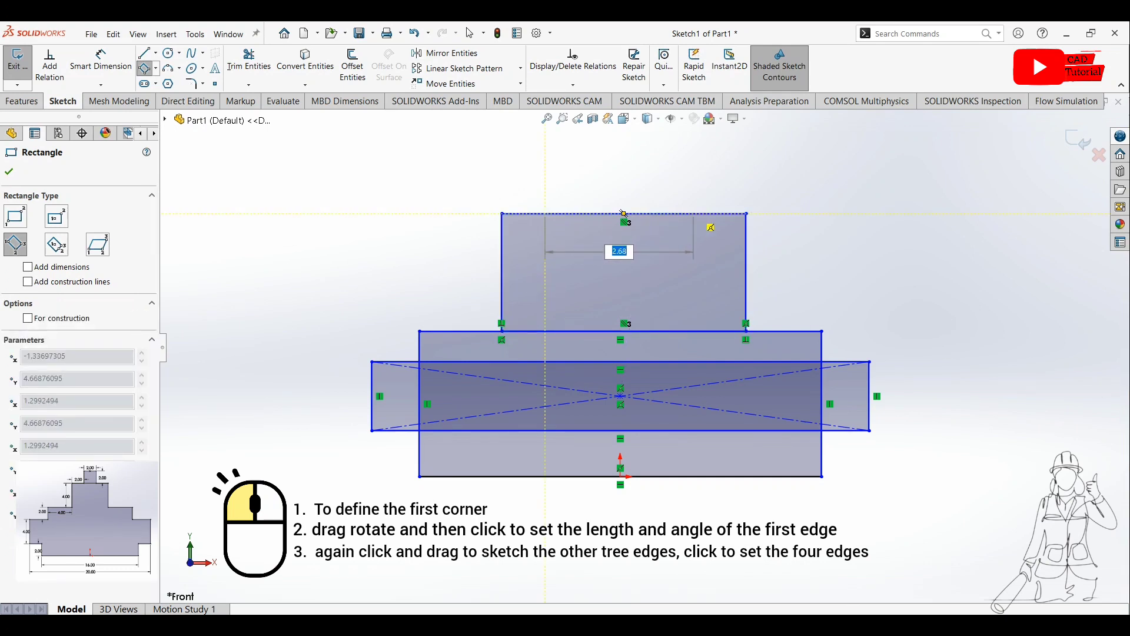
click(697, 213)
click(624, 140)
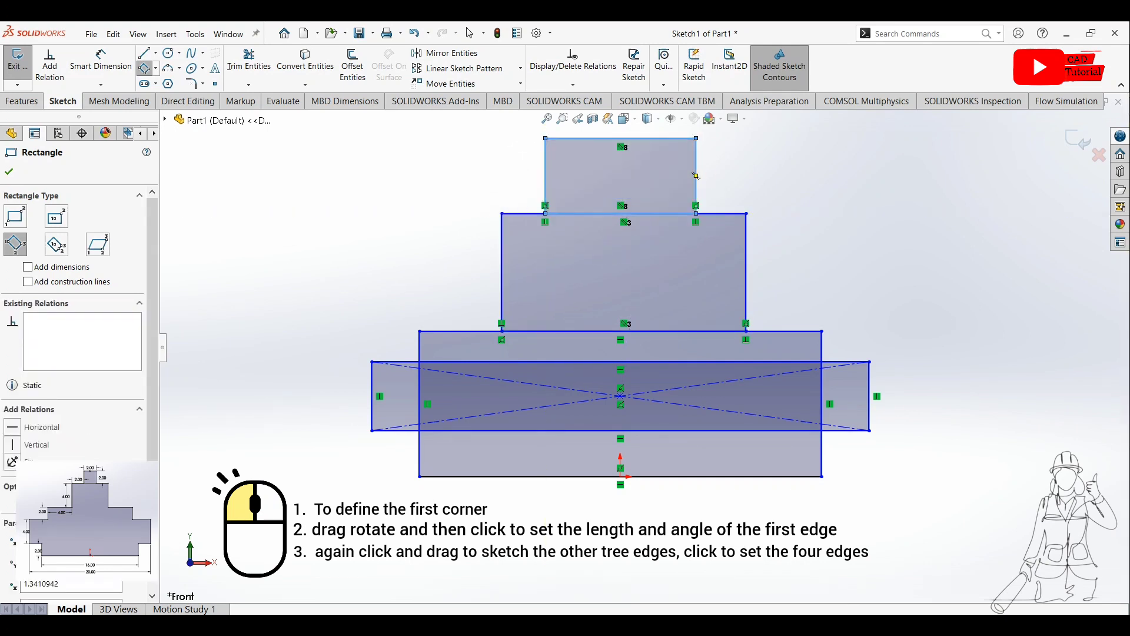
click(9, 171)
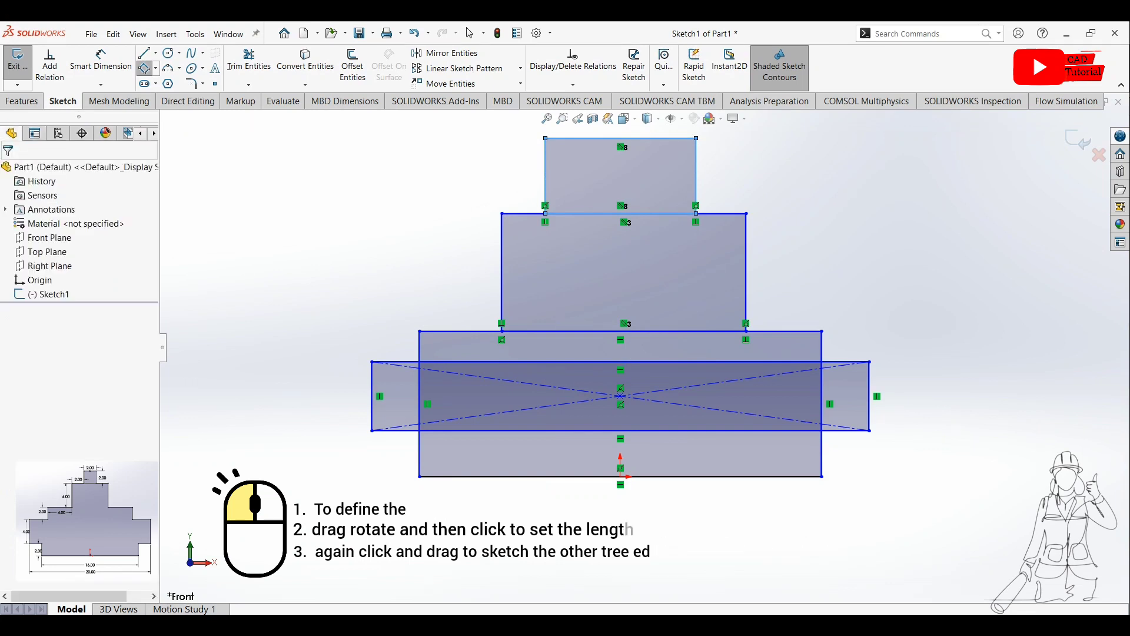
scroll(645, 346, up, 1)
key(Escape)
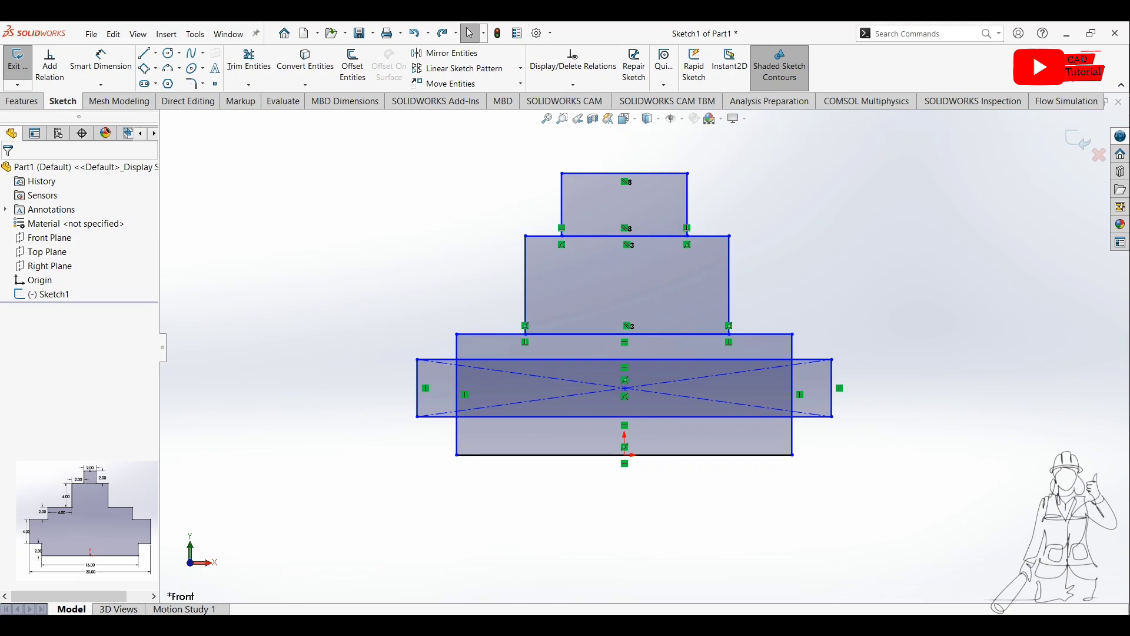
Step: Draw a vertical centerline from the origin up towards the centre of the widest rectangle
click(155, 53)
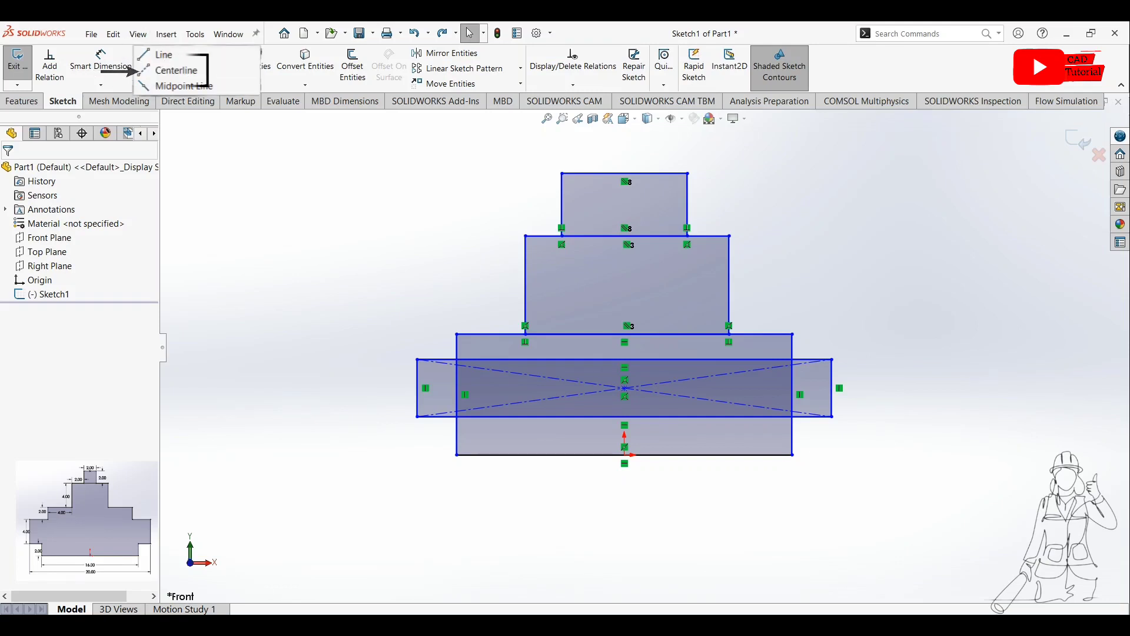
click(171, 70)
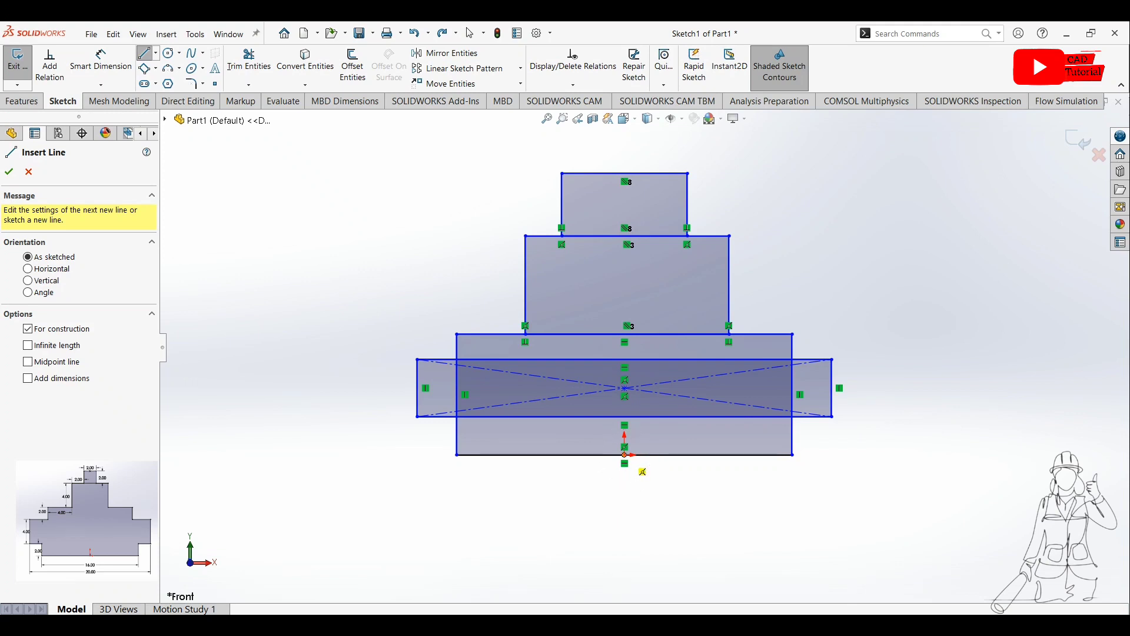
click(625, 455)
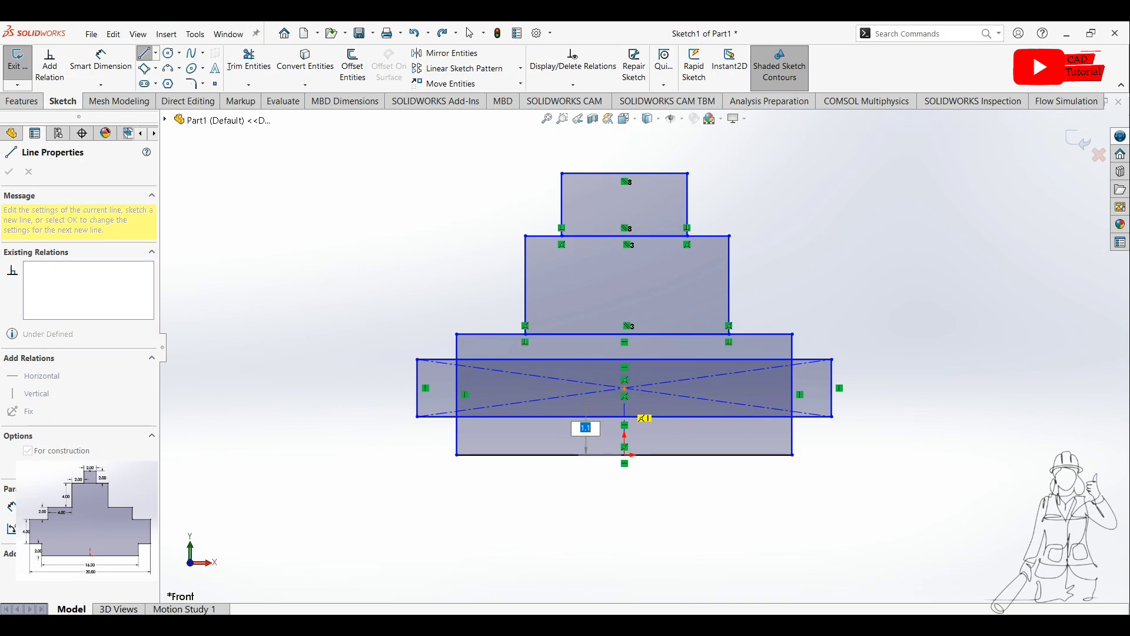
click(644, 423)
click(625, 409)
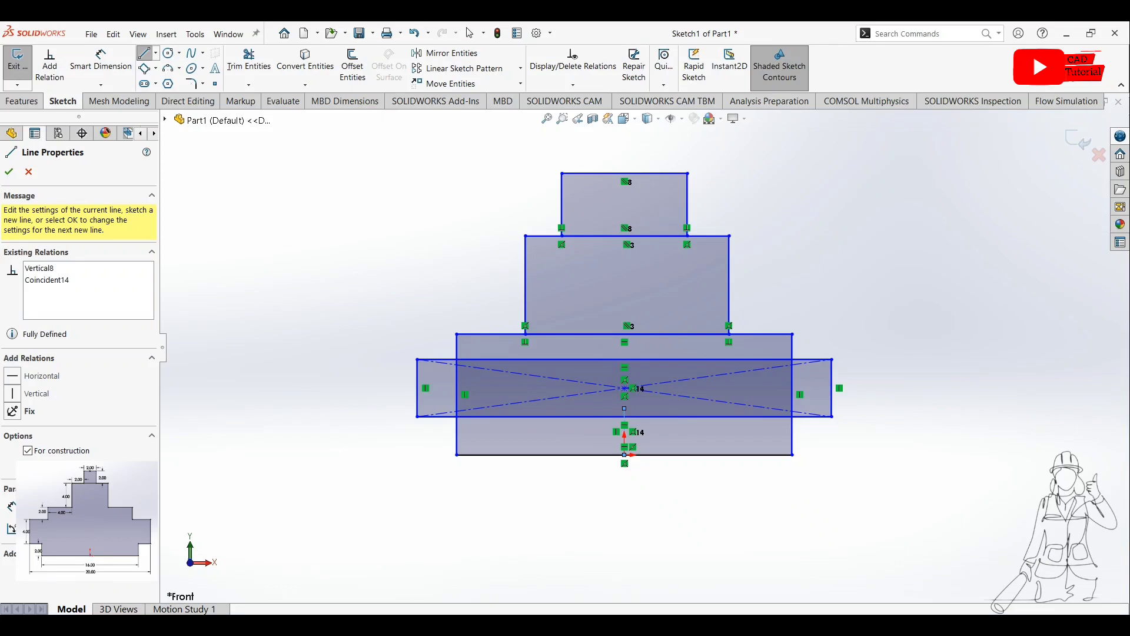
click(9, 171)
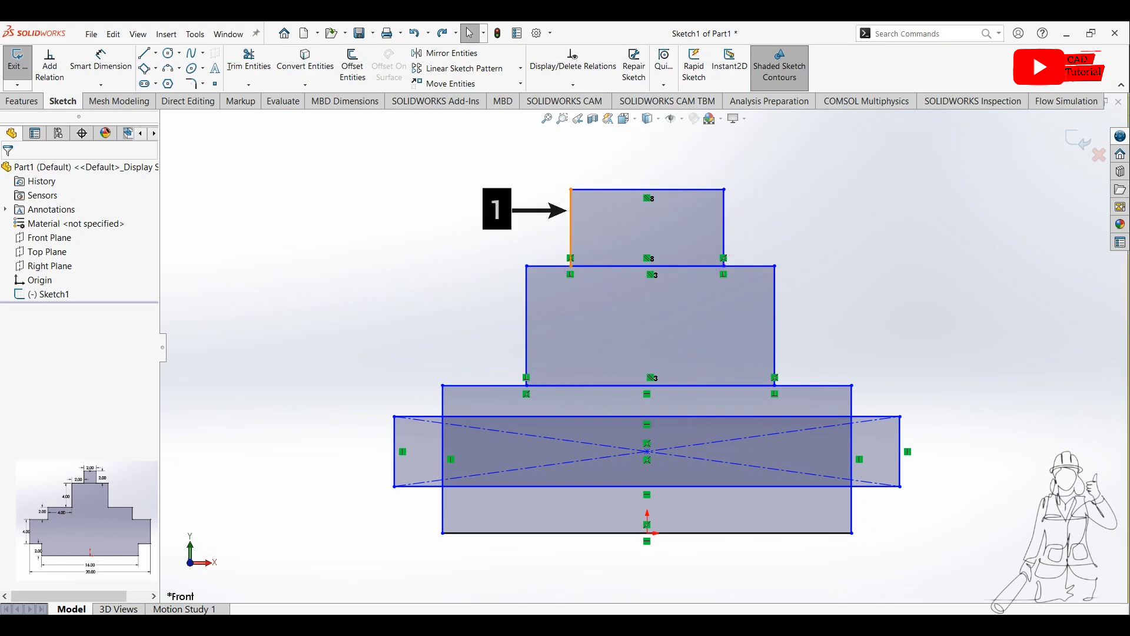
Step: Make the left and top sides of the uppermost rectangle equal in length
click(570, 211)
ctrl+click(648, 189)
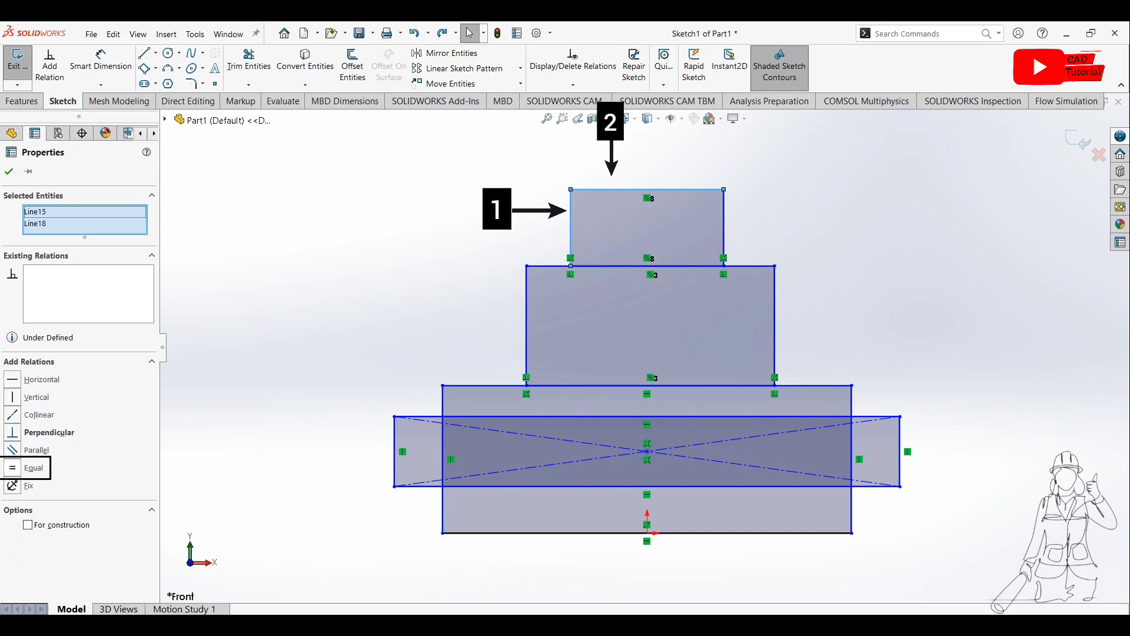
click(13, 468)
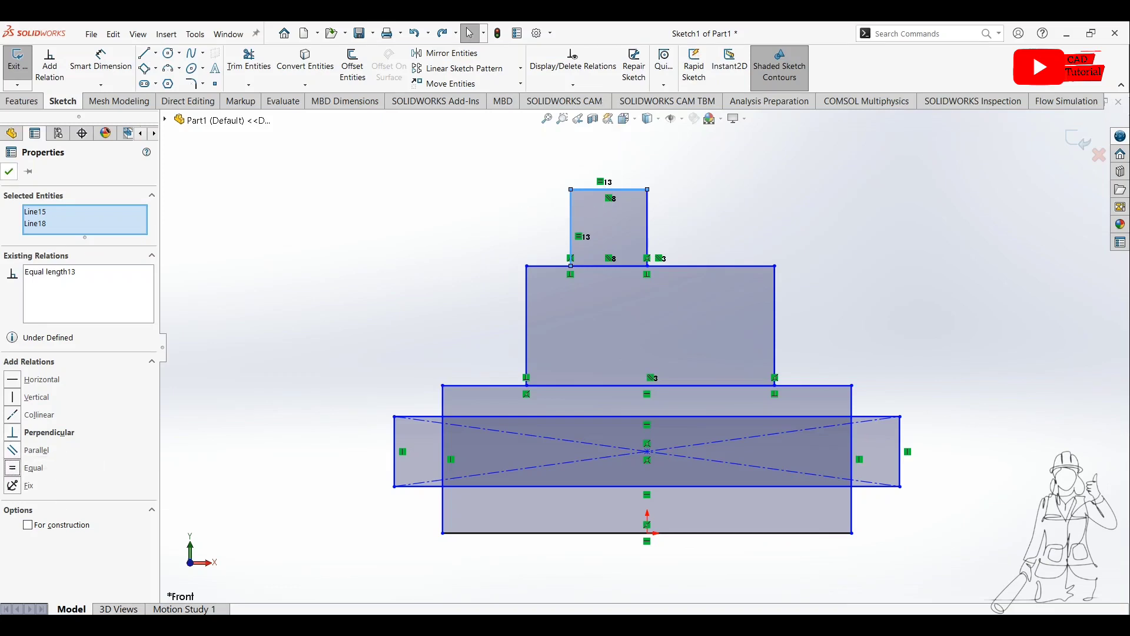
click(9, 171)
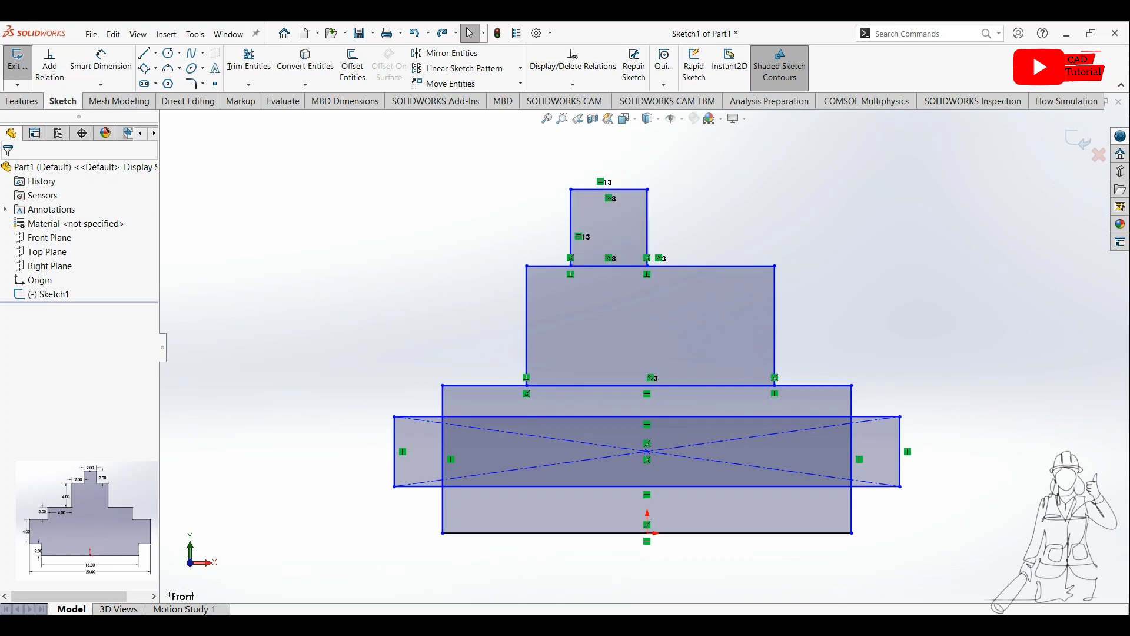
Step: Redo the vertical centerline at the origin and make the bottom rectangle's two vertical sides symmetric about it
key(ctrl+y)
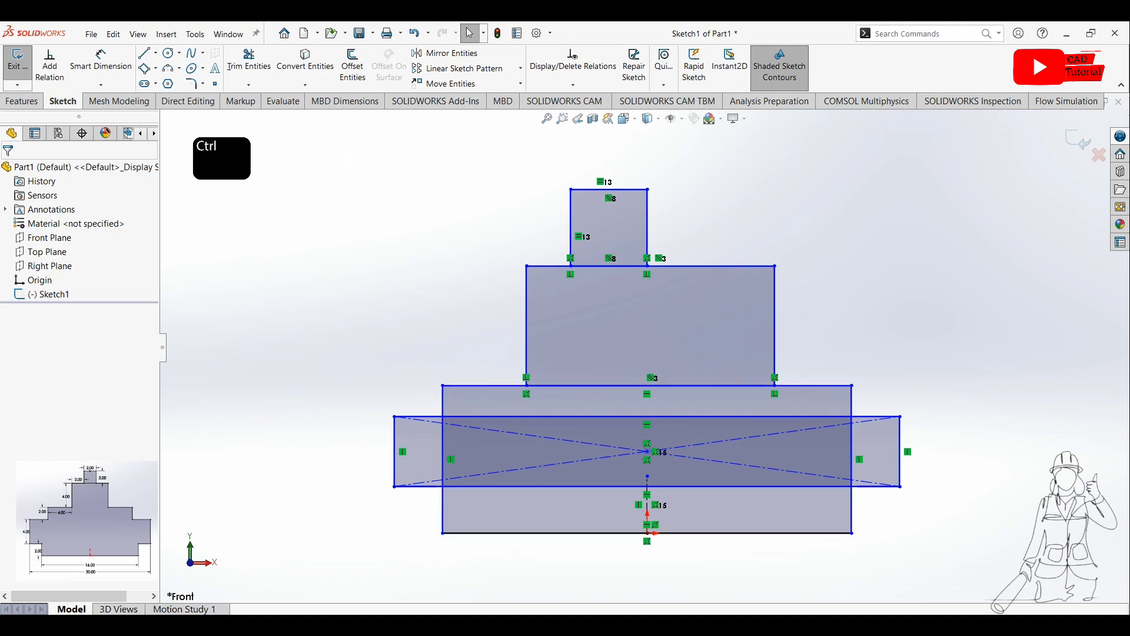
click(443, 459)
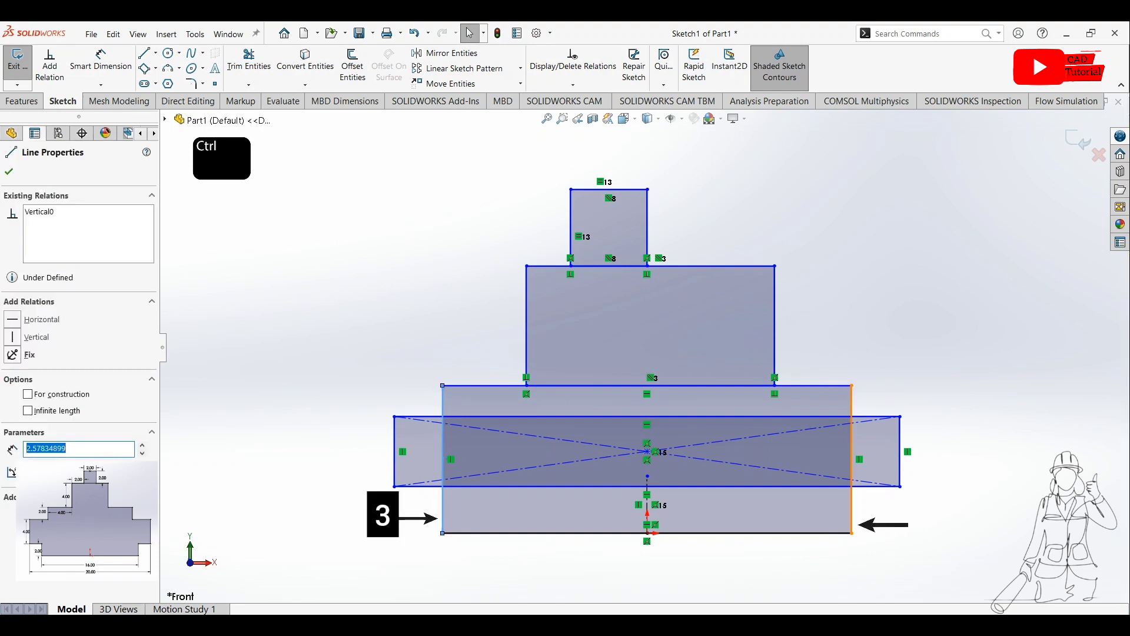
ctrl+click(852, 460)
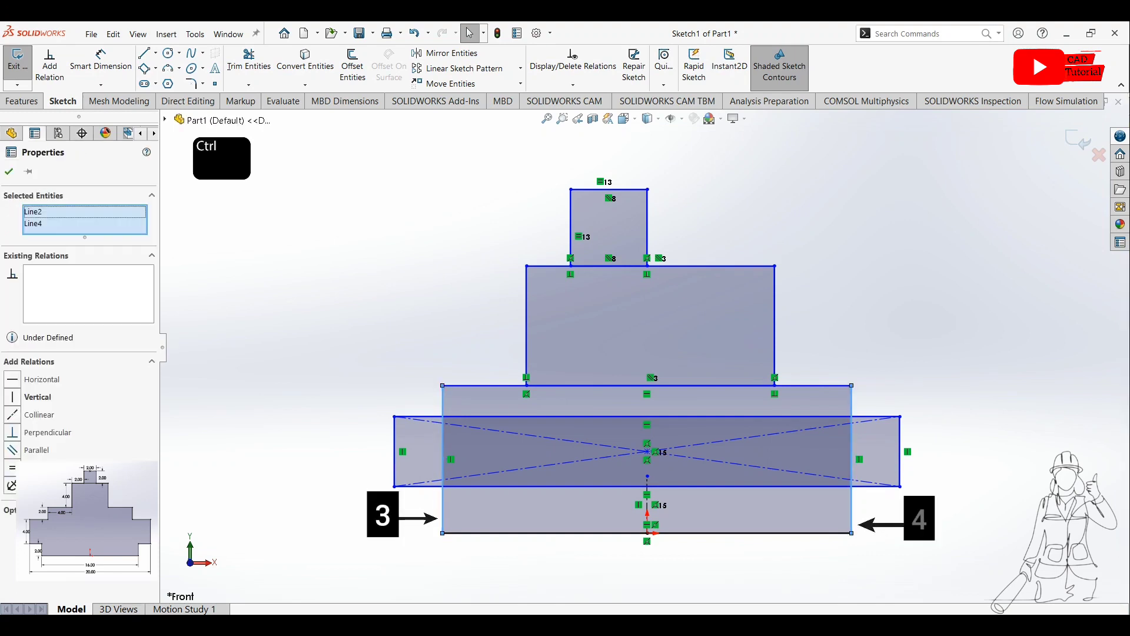
ctrl+click(647, 487)
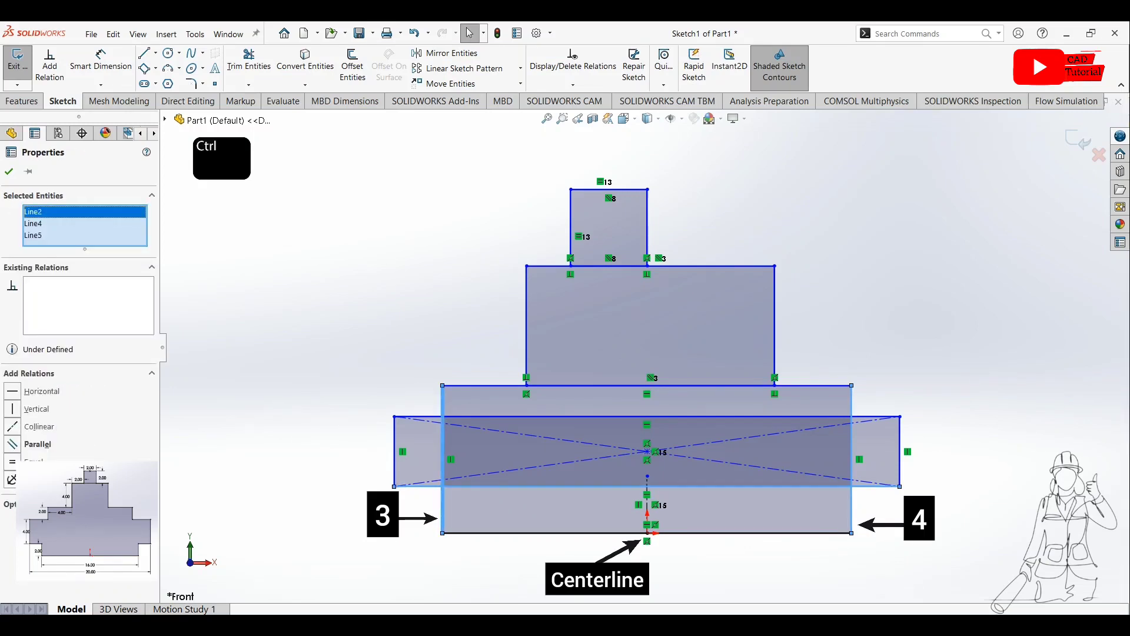
key(Delete)
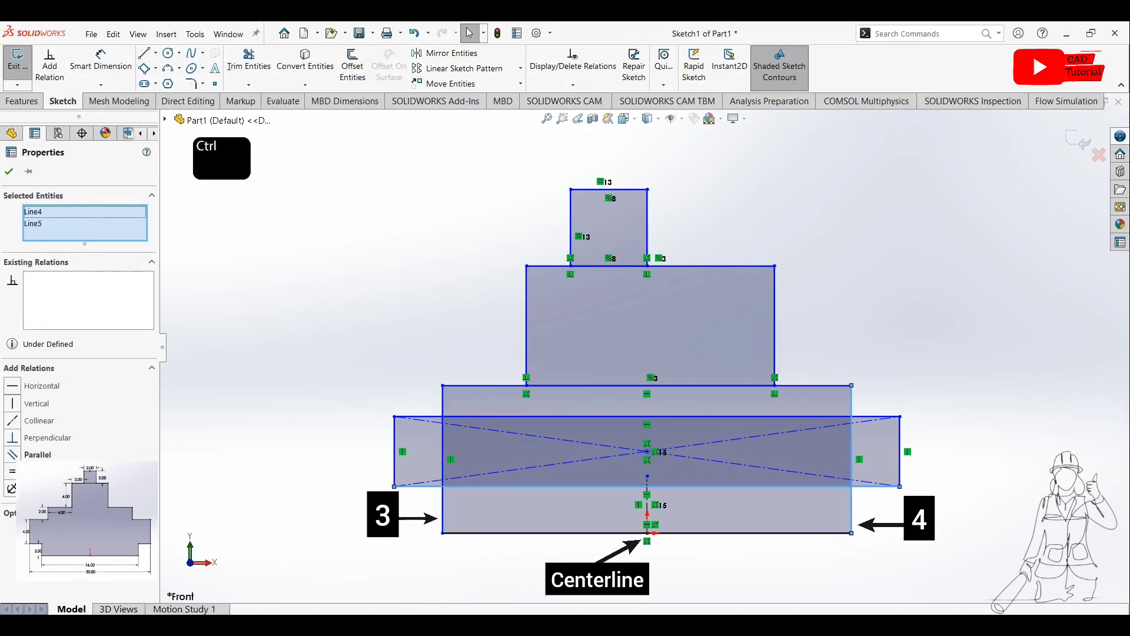
ctrl+click(443, 510)
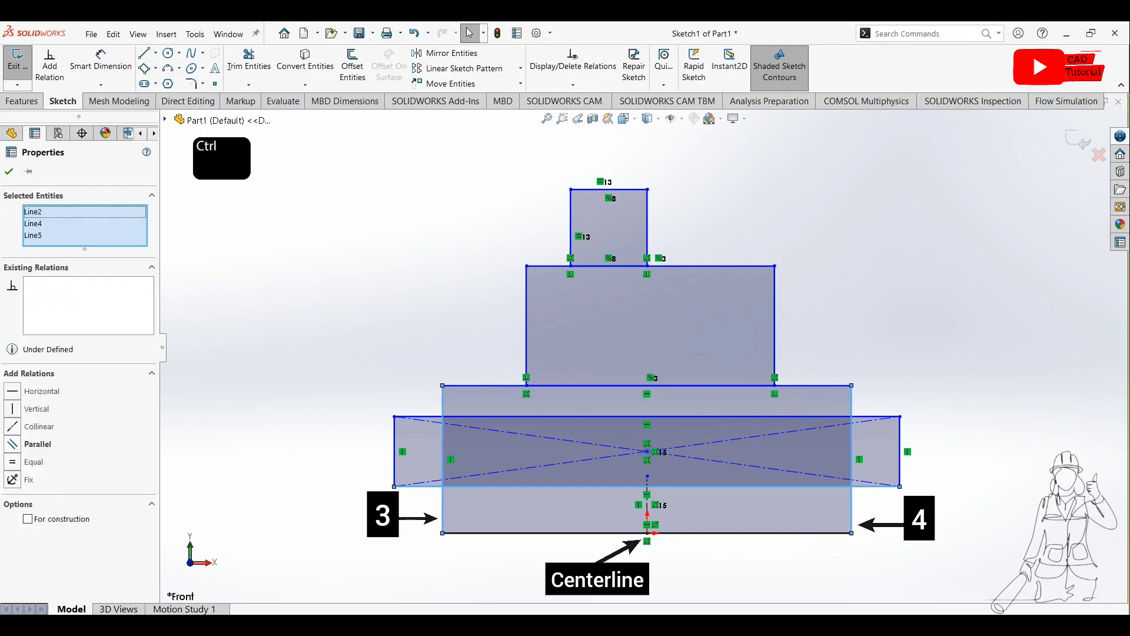
ctrl+click(648, 486)
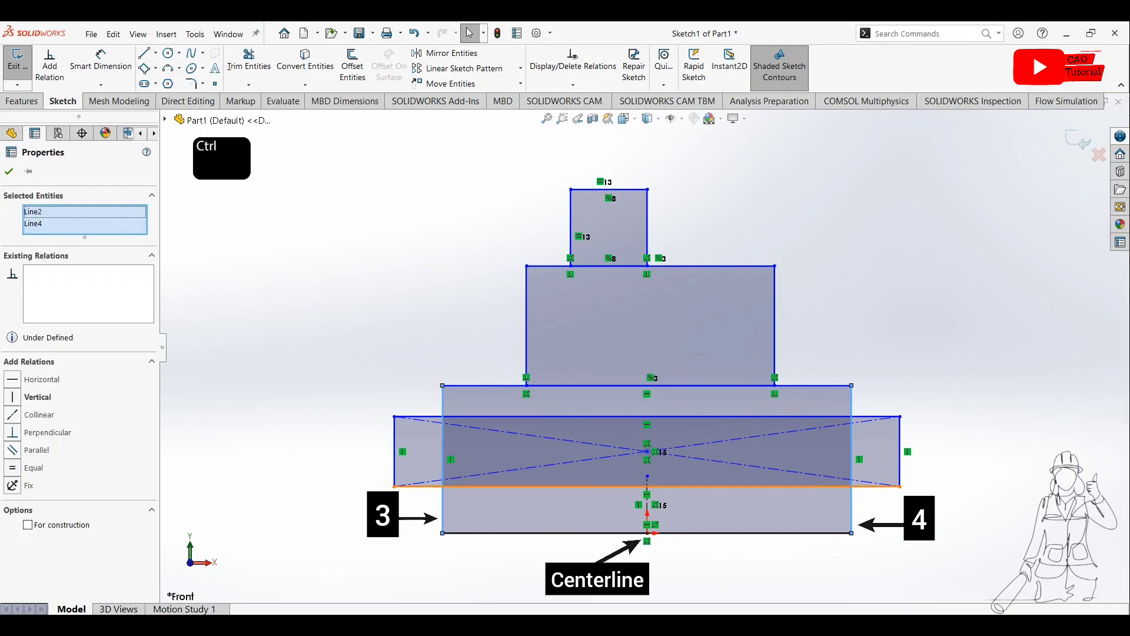
ctrl+click(648, 505)
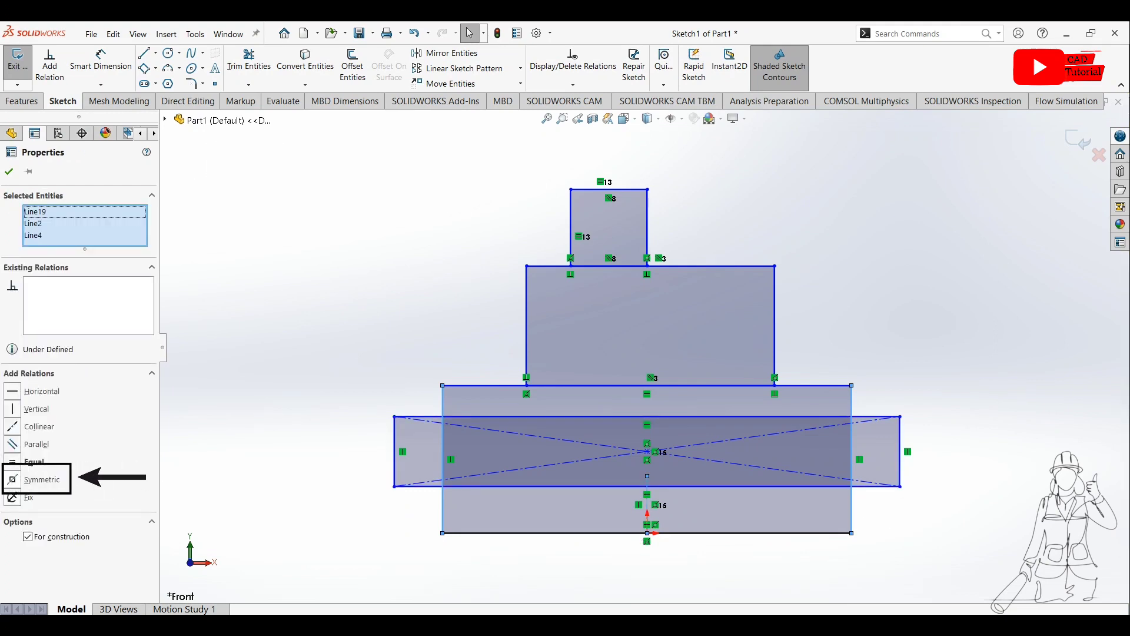
click(13, 480)
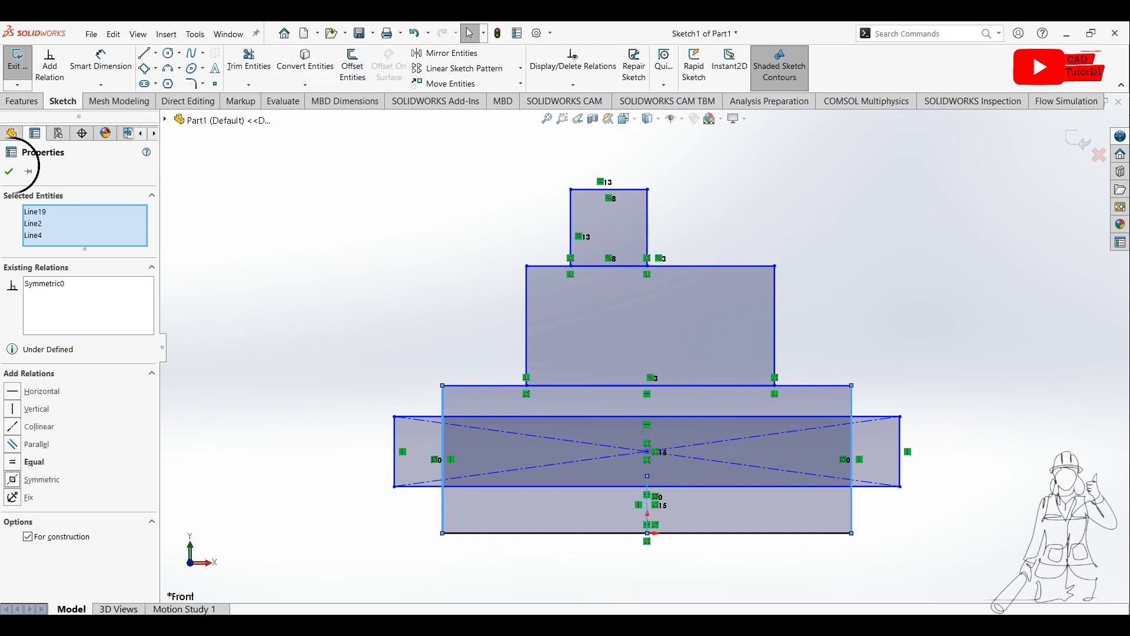
click(9, 171)
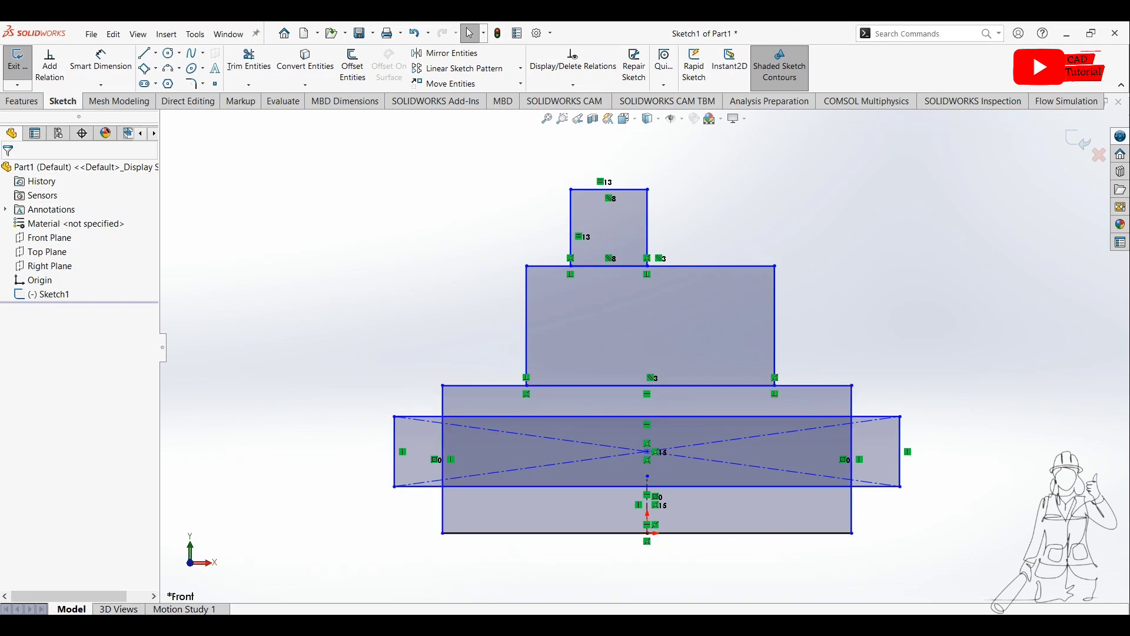
click(443, 507)
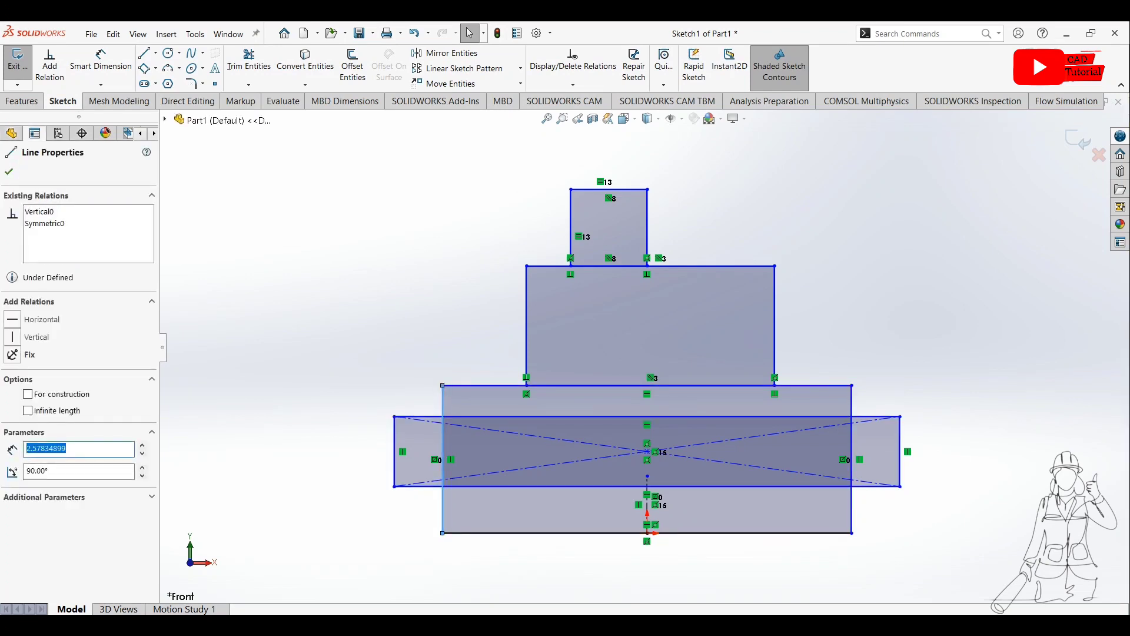
ctrl+click(852, 507)
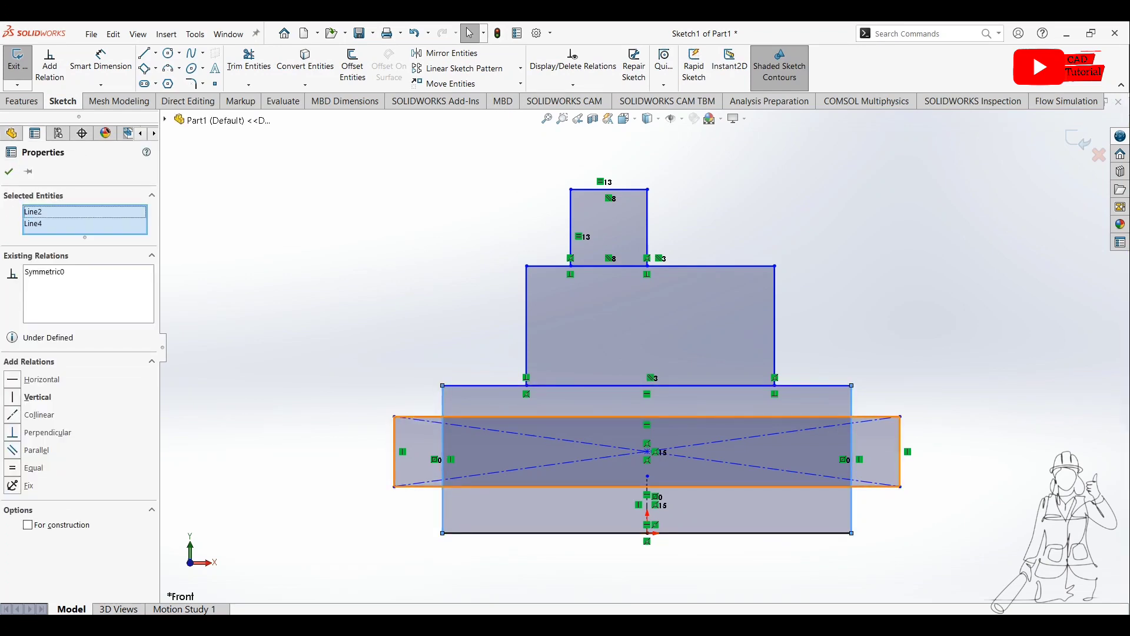
key(Escape)
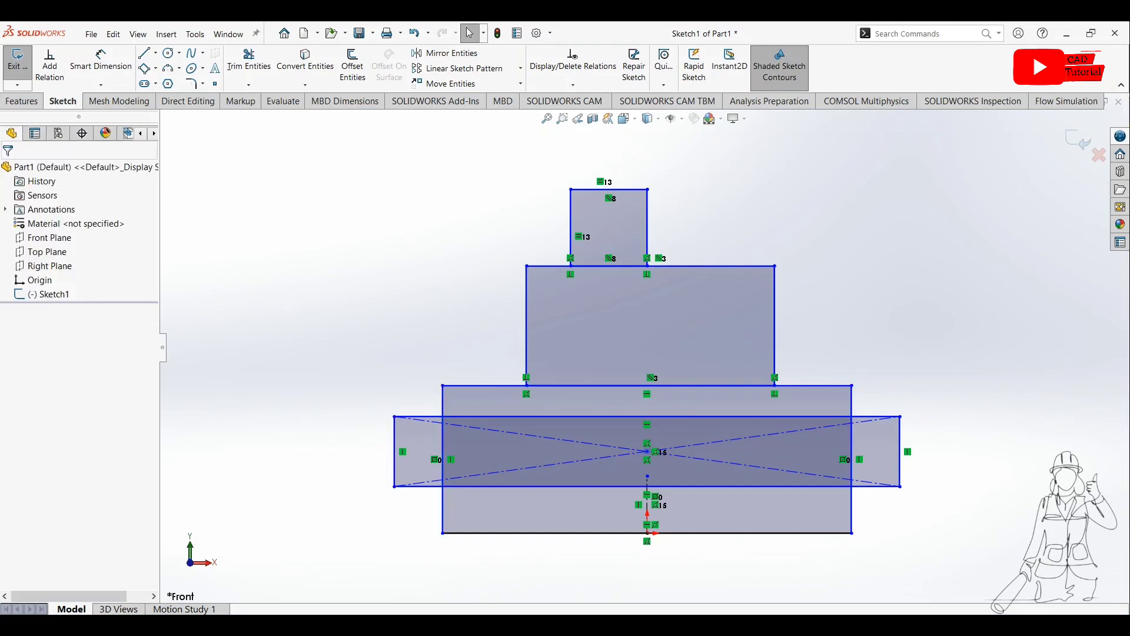
Step: Make the two vertical sides of the widest center rectangle symmetric about the vertical centerline
click(394, 451)
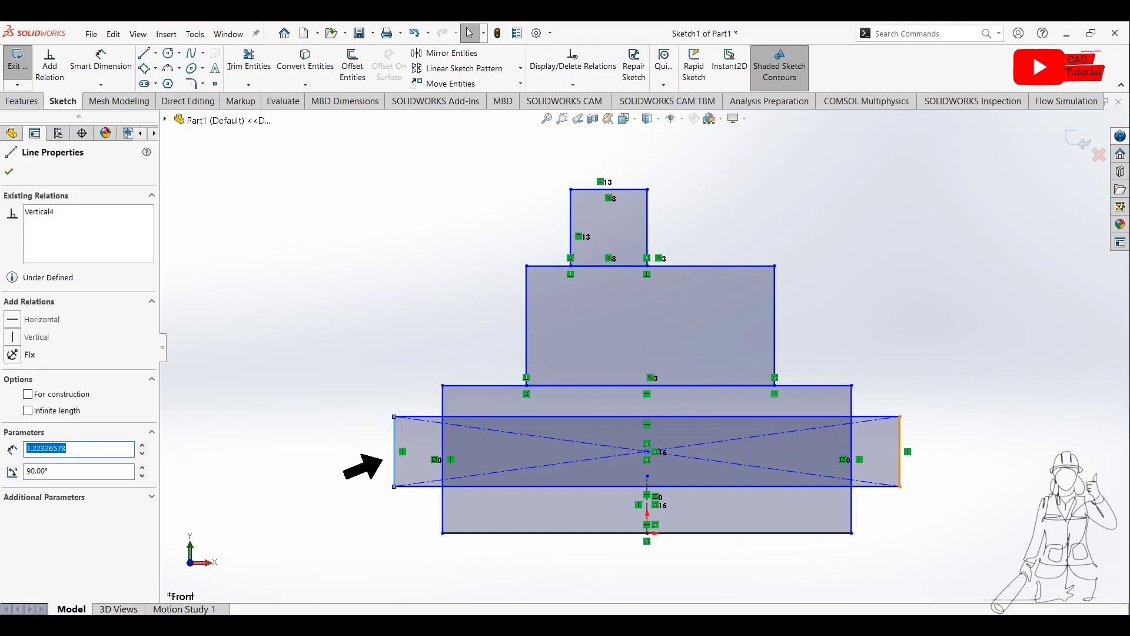
ctrl+click(900, 452)
ctrl+click(707, 486)
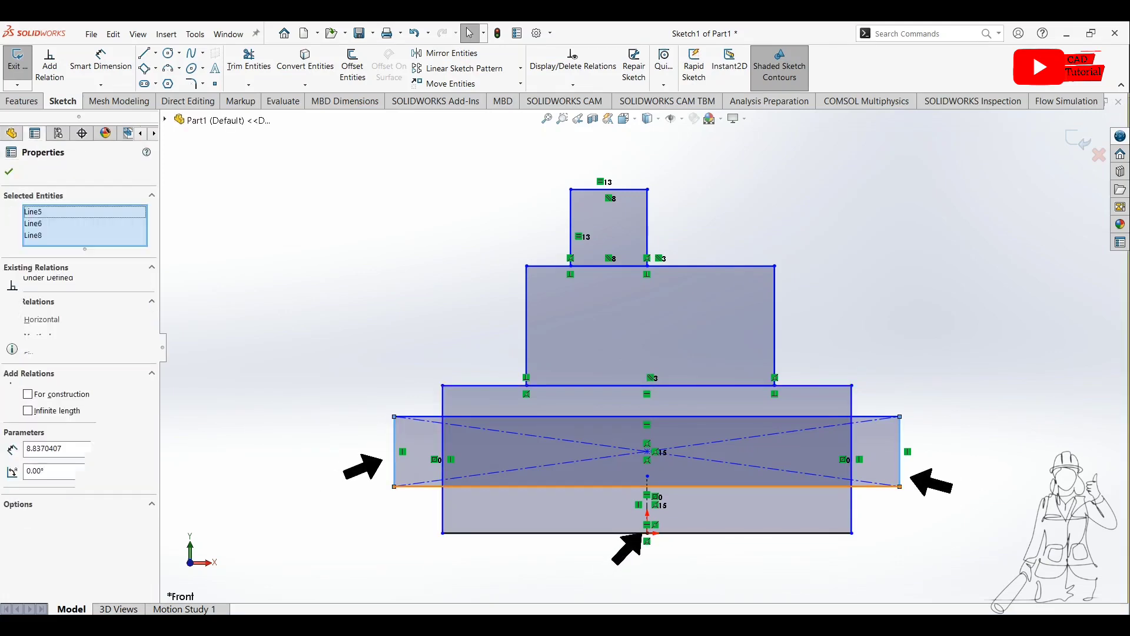
ctrl+click(650, 486)
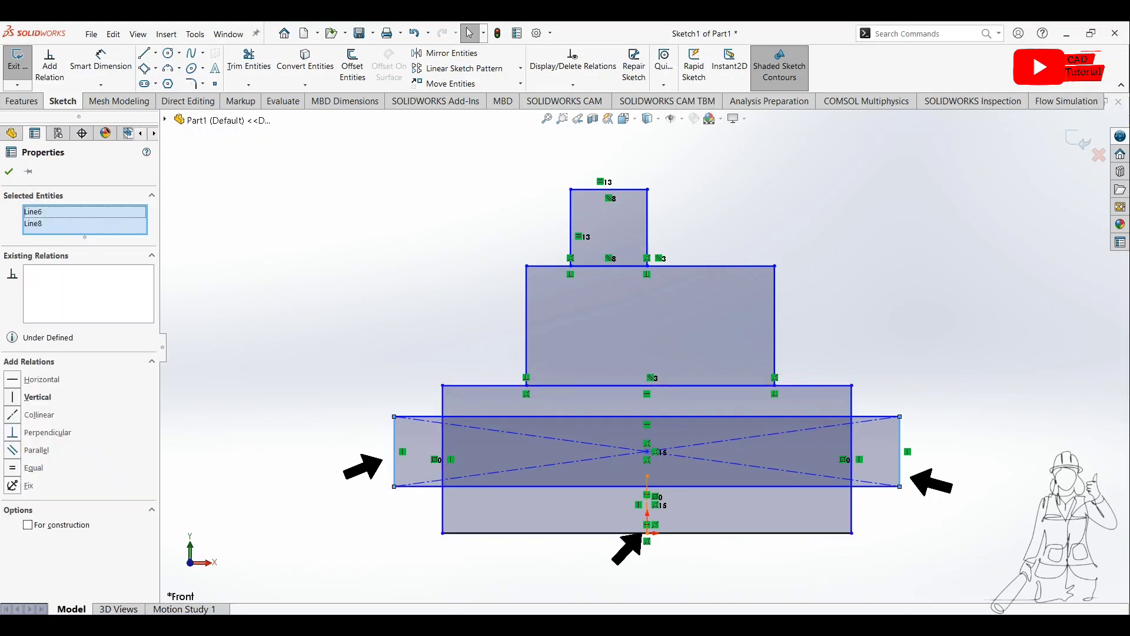
ctrl+click(647, 488)
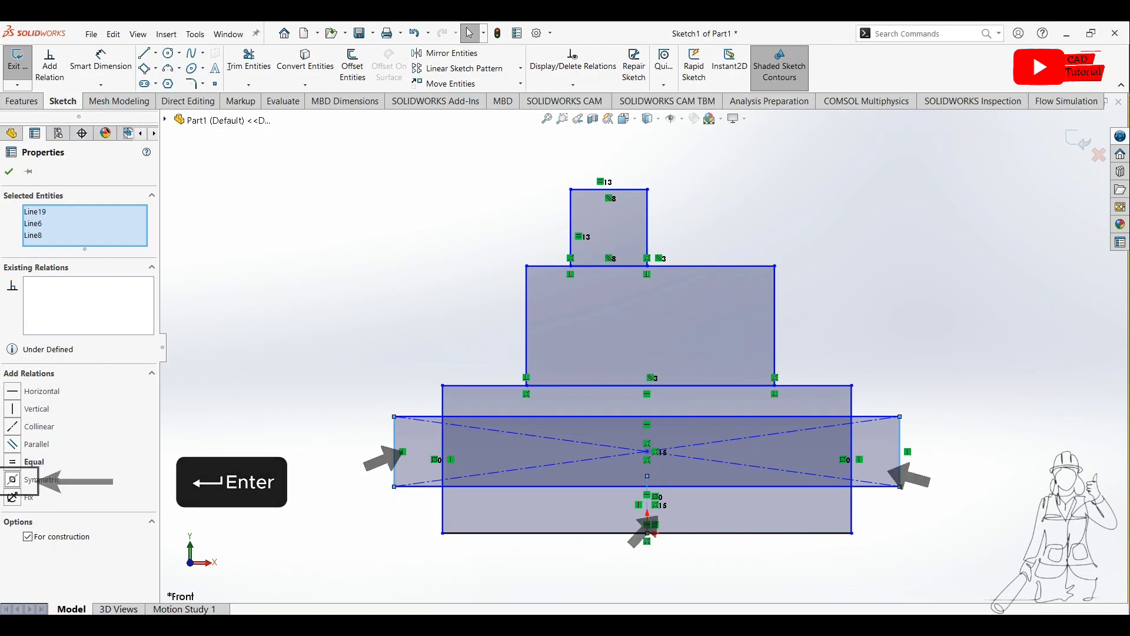
click(12, 480)
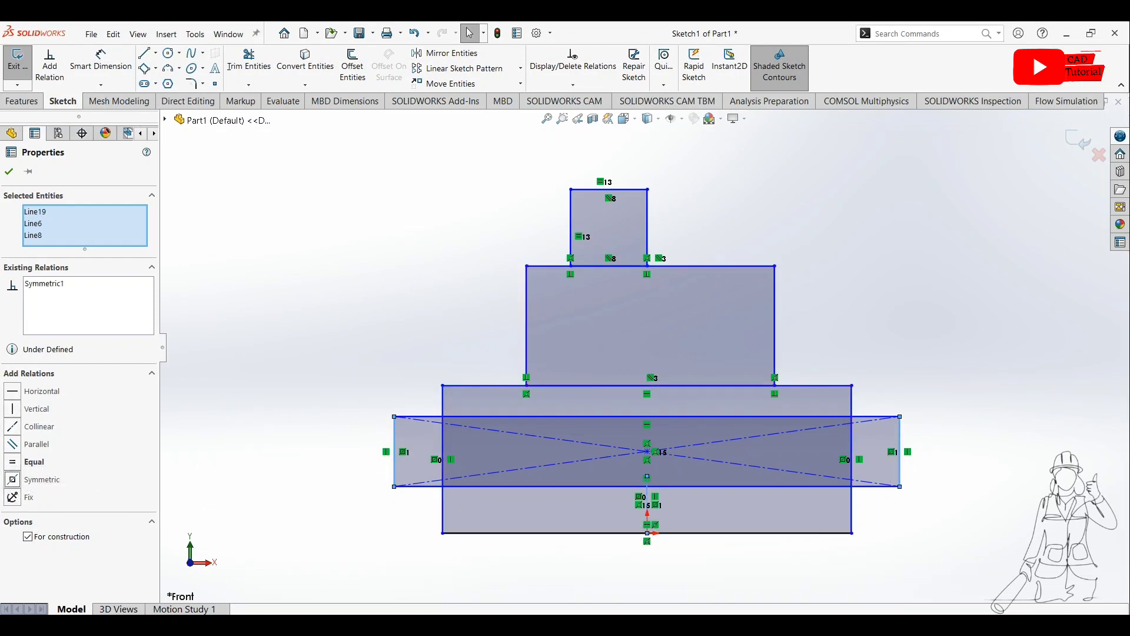
Step: Make the vertical sides of the rectangle standing on the bottom rectangle's top edge symmetric about the centerline
click(526, 324)
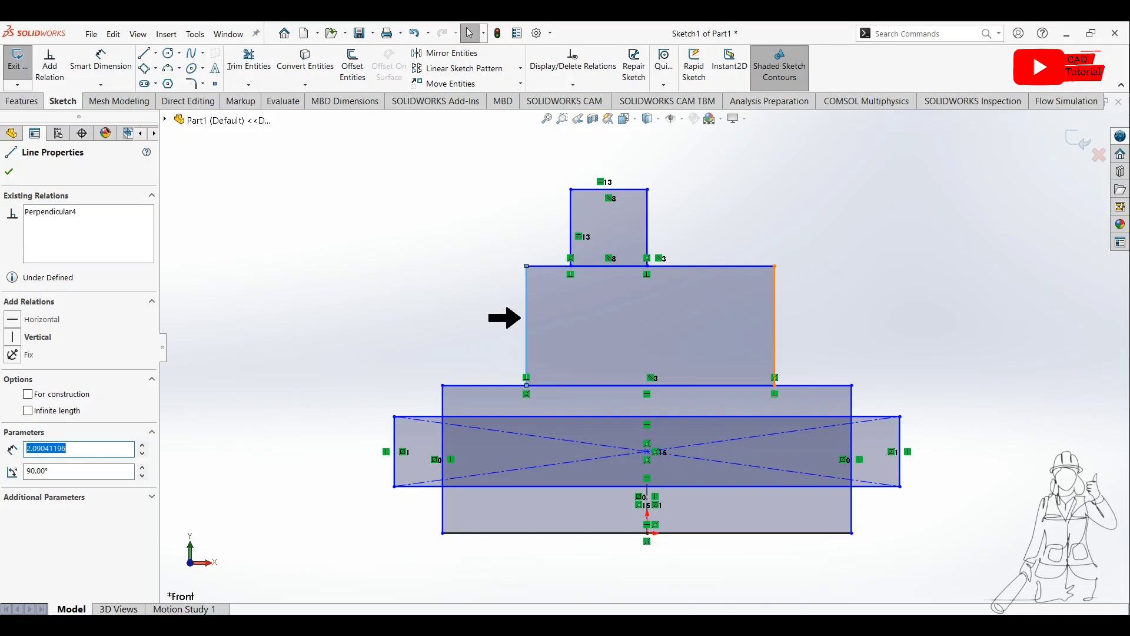
ctrl+click(775, 321)
ctrl+click(647, 500)
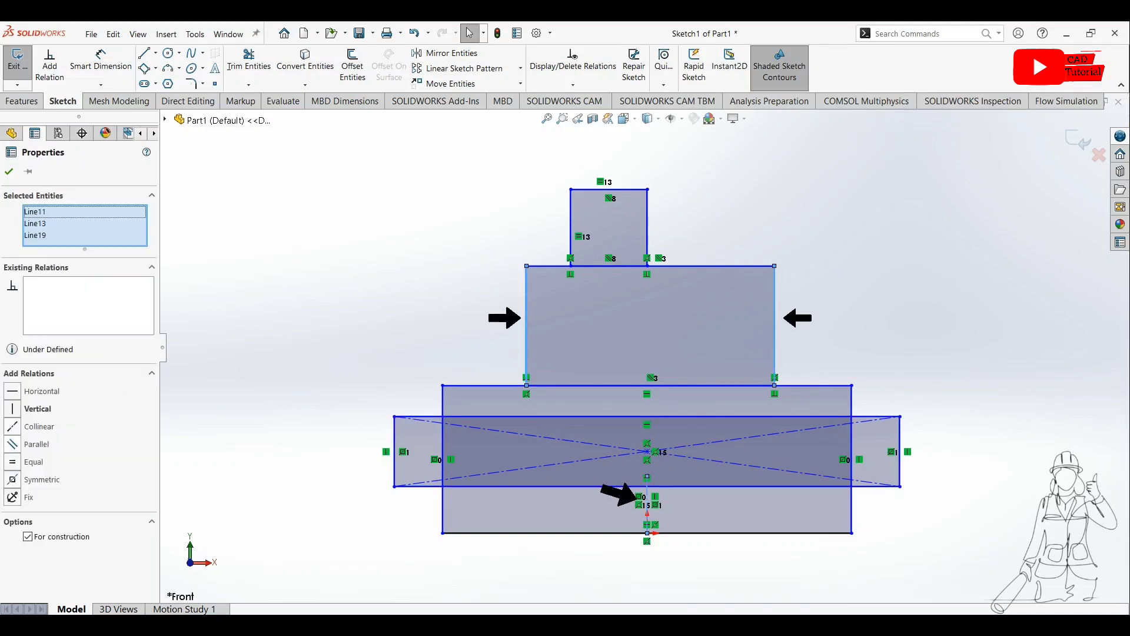
click(41, 479)
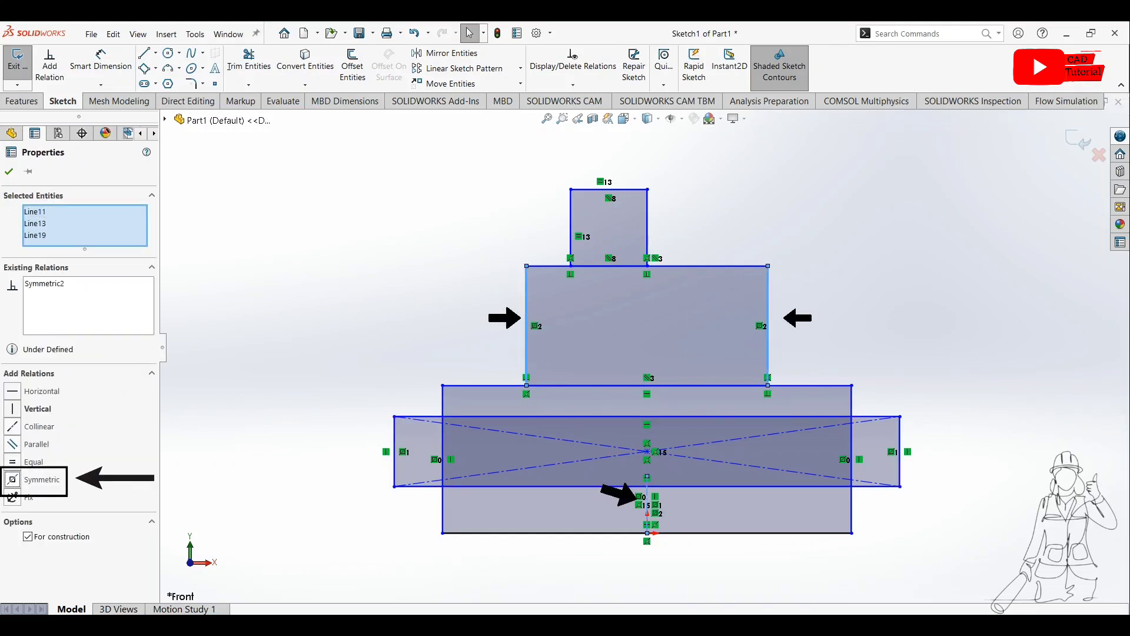
Step: Make the uppermost rectangle's left and right sides symmetric about the vertical centerline
click(571, 223)
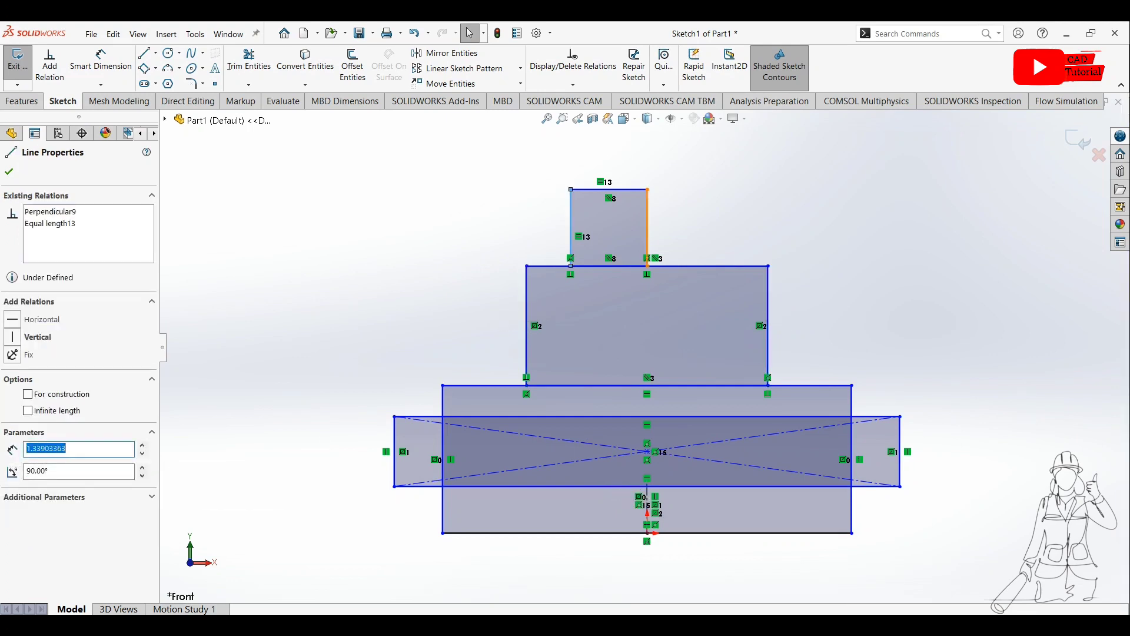
click(647, 224)
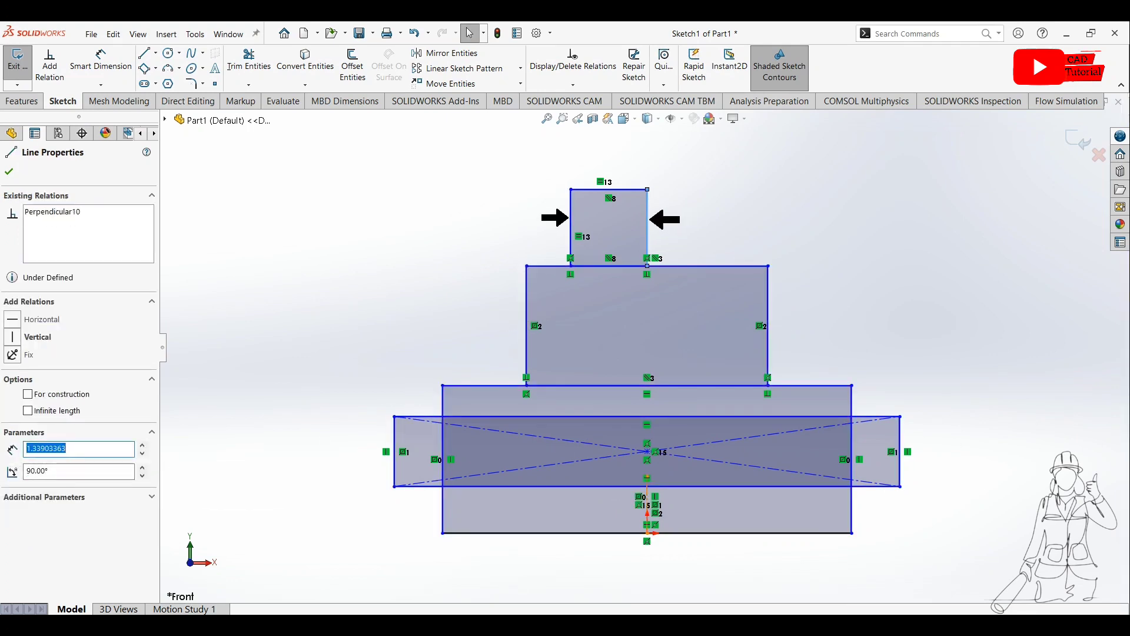
ctrl+click(648, 492)
ctrl+click(570, 223)
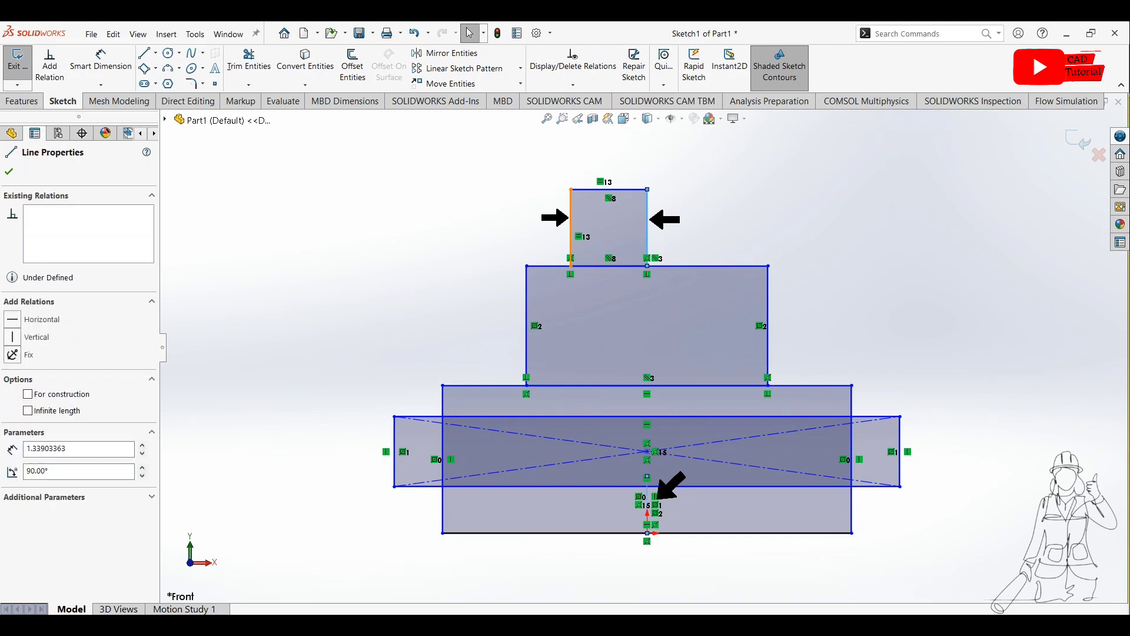
click(12, 480)
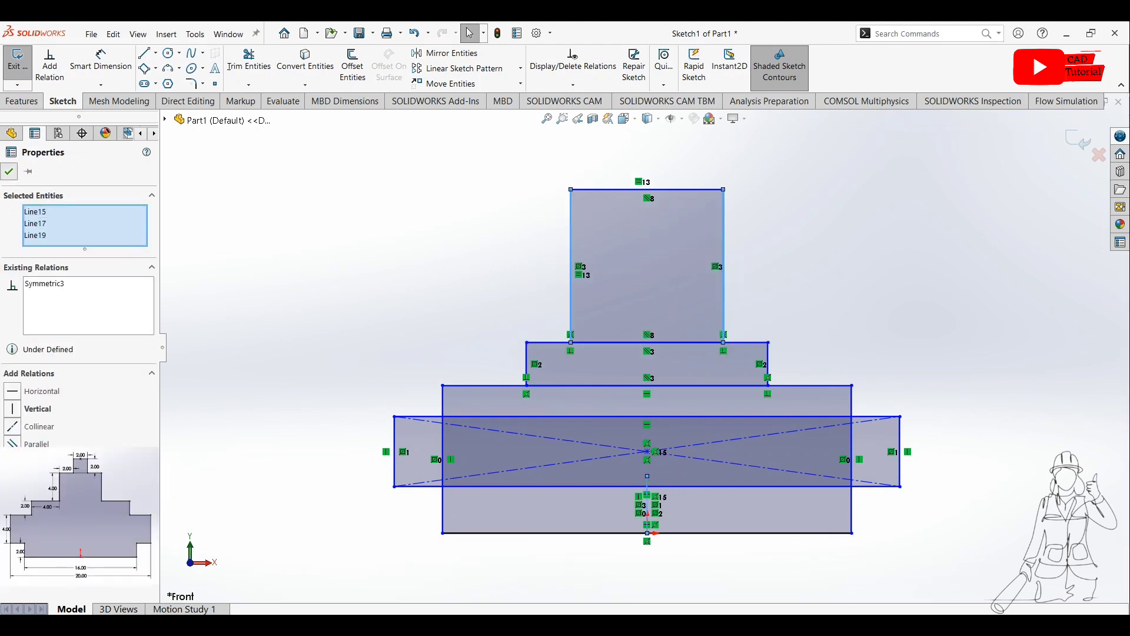
key(Return)
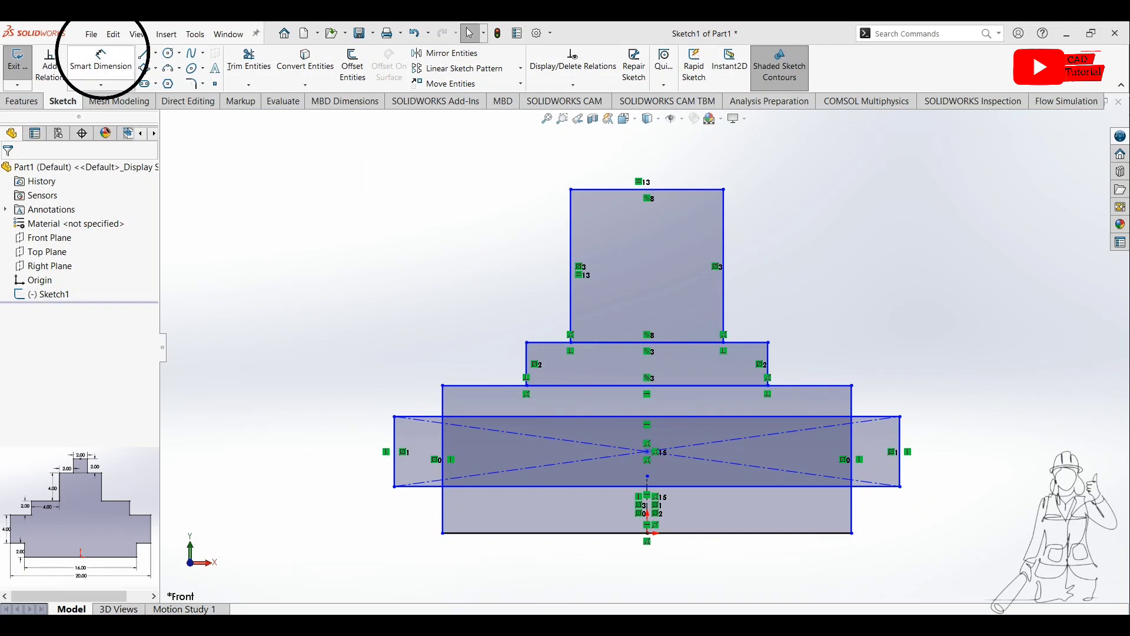
Step: Dimension the bottom edge of the profile to 16 in, placing the dimension below it
click(101, 60)
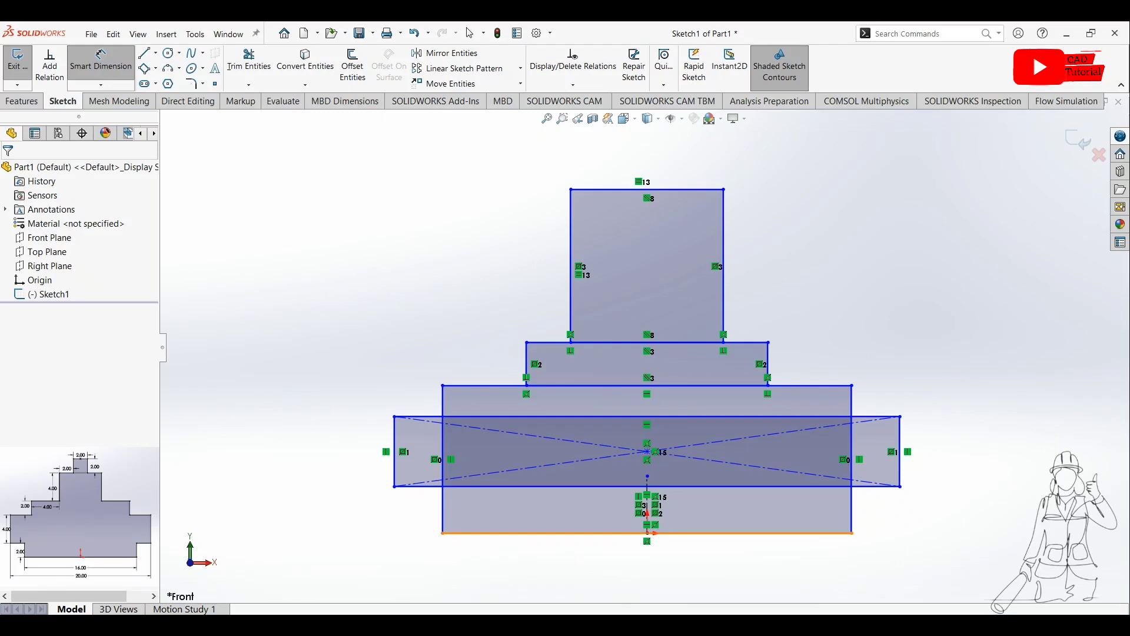
click(648, 532)
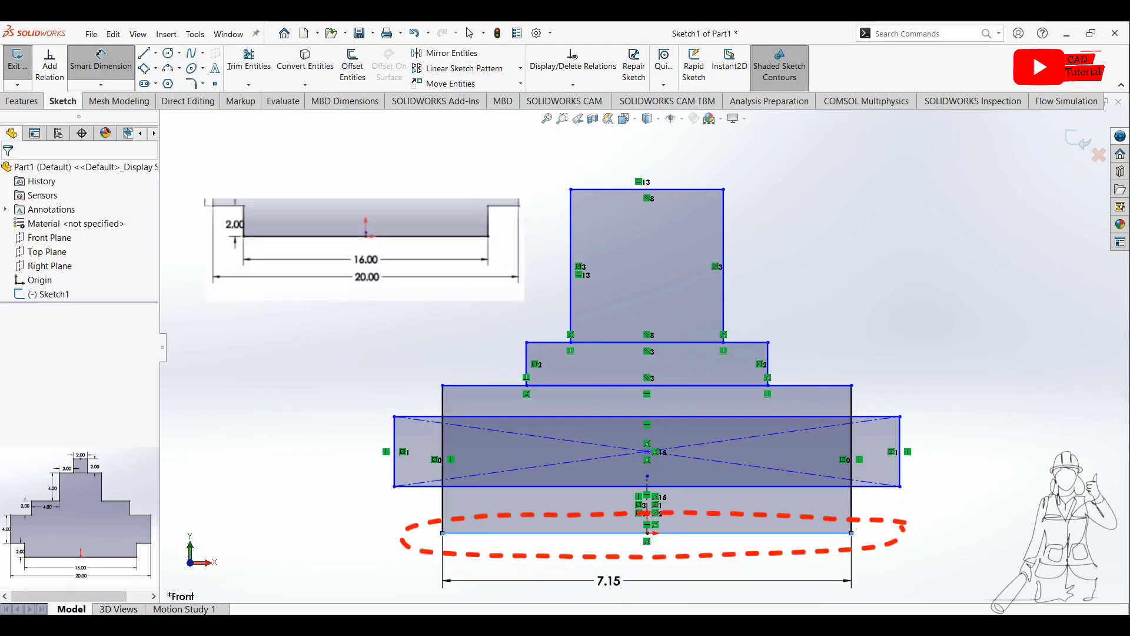
click(609, 581)
text(16)
key(Return)
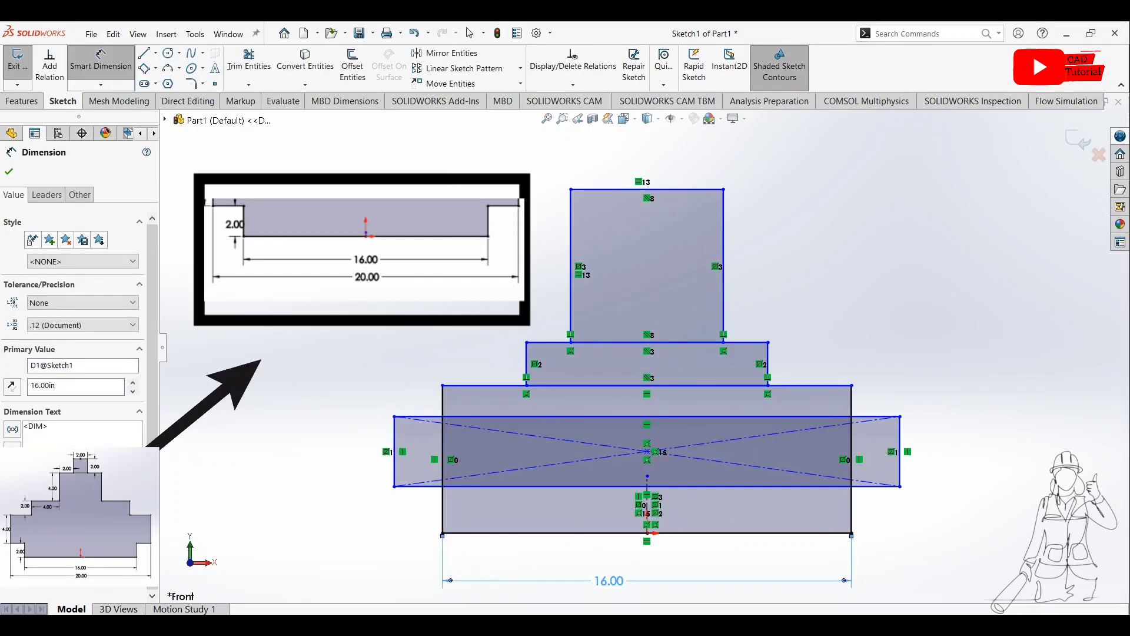
Step: Dimension the widest rectangle's overall width between its vertical sides, and set its height to 4 in
click(394, 465)
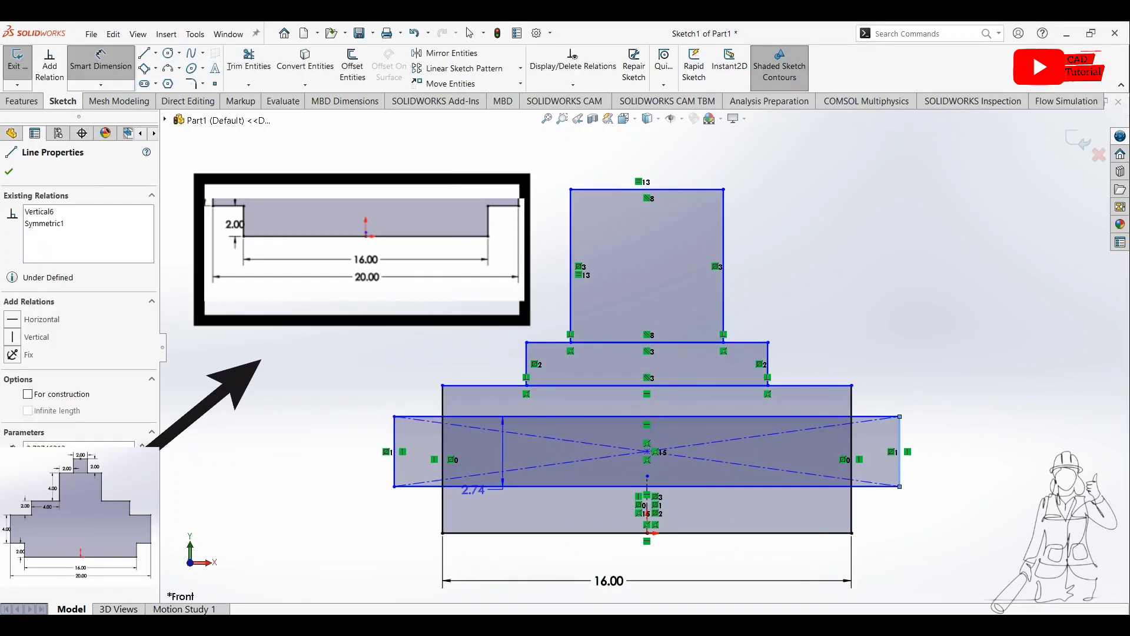
click(899, 466)
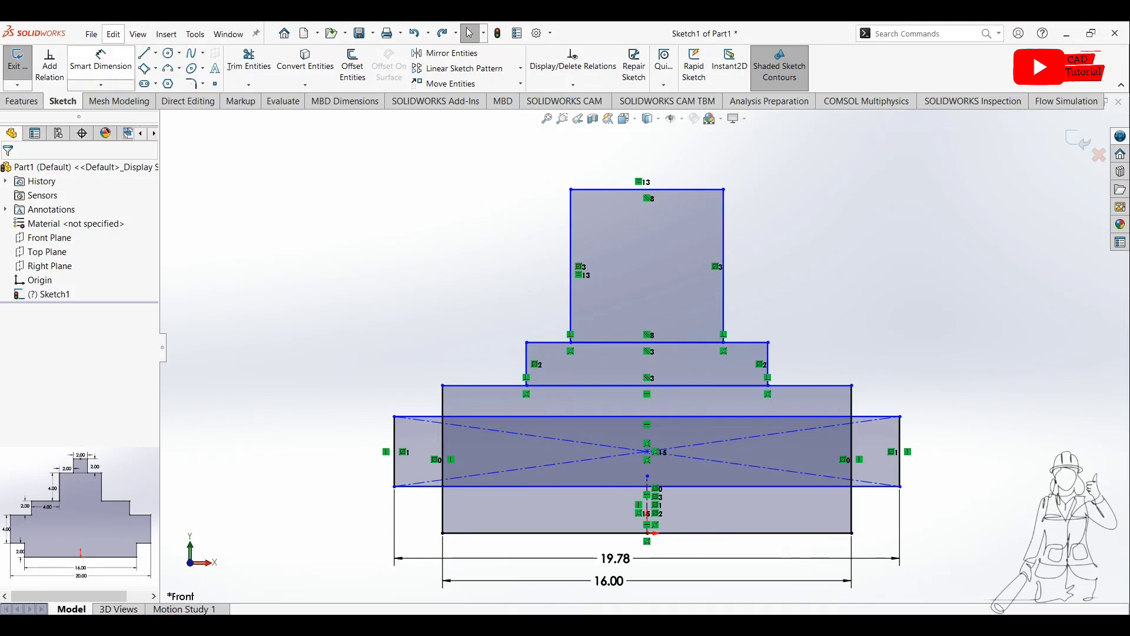
click(100, 58)
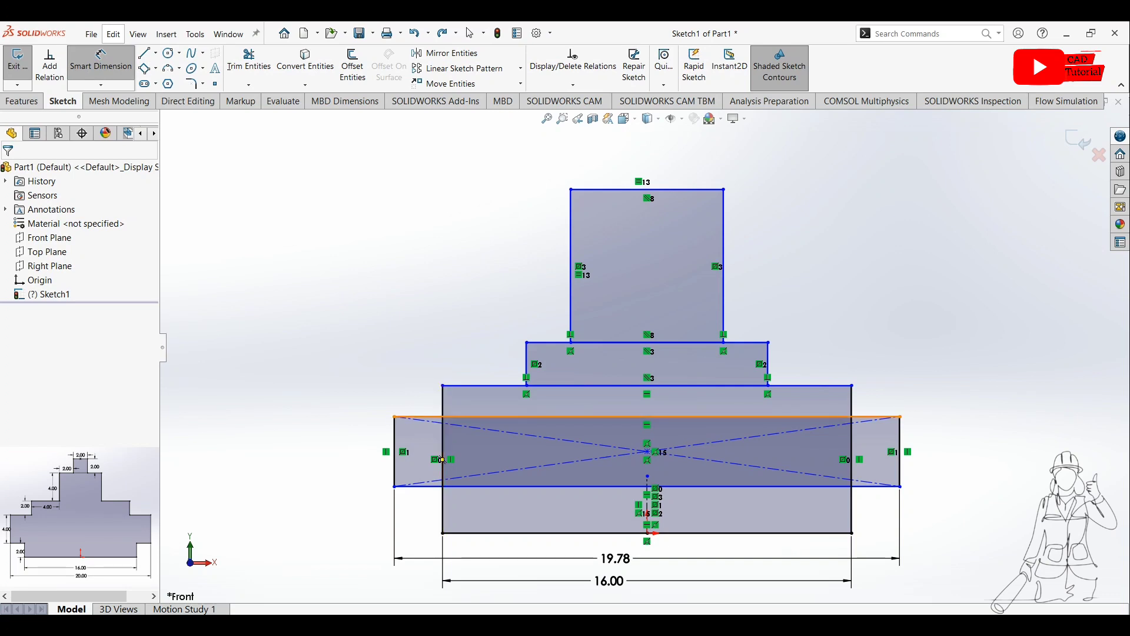
click(465, 416)
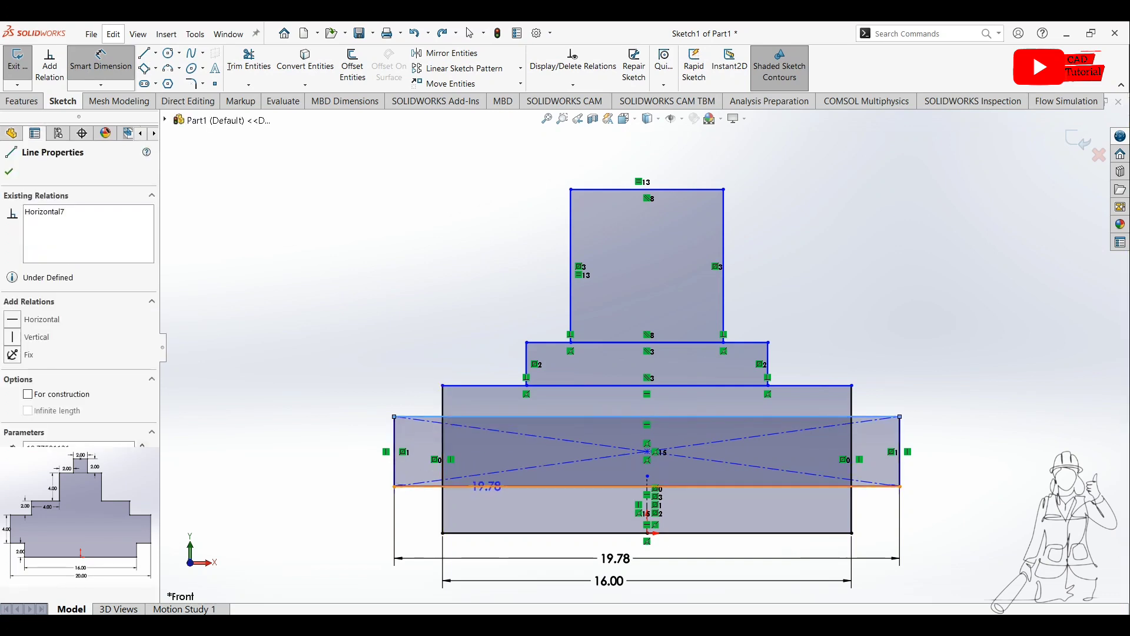
click(647, 487)
click(335, 447)
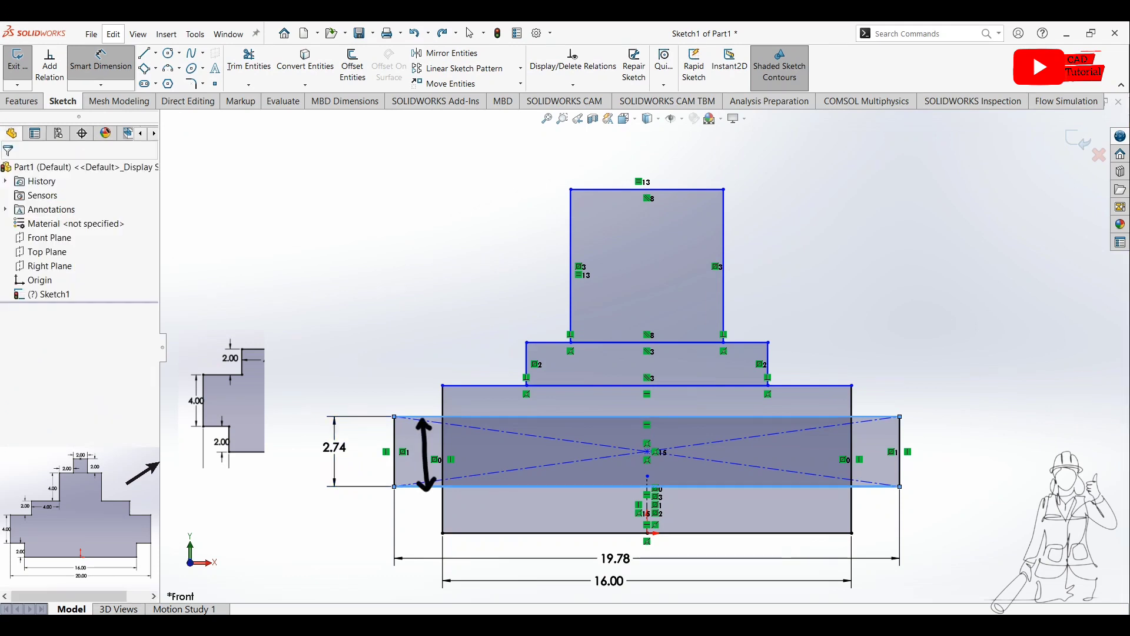
text(4.00in)
key(Return)
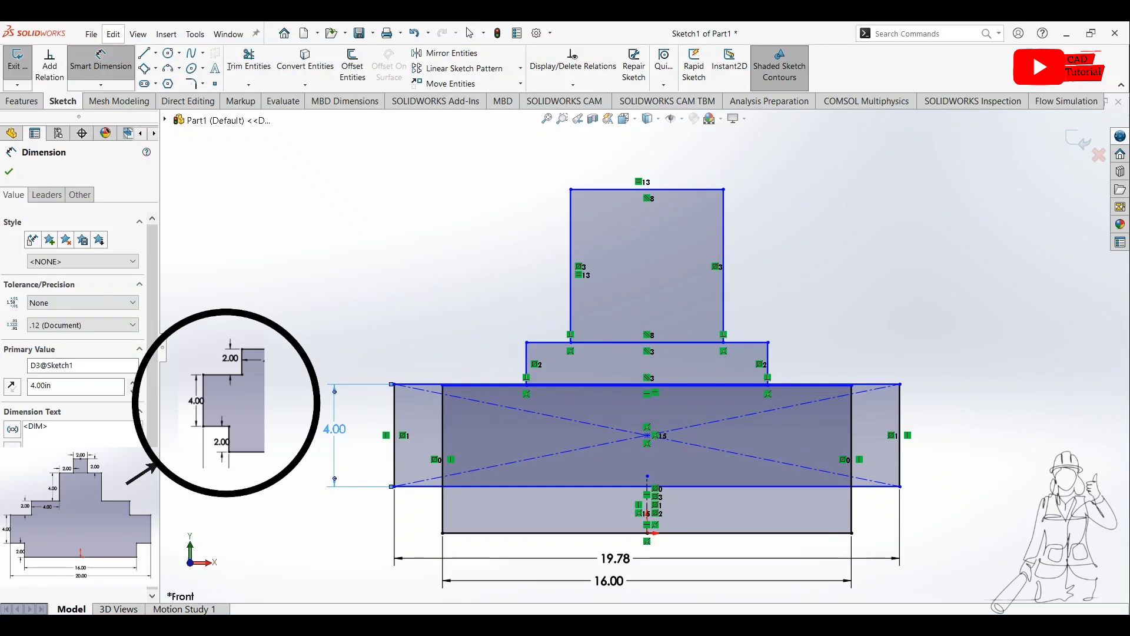
Step: Dimension the distance between the widest rectangle's bottom edge and the profile's bottom edge to 2 in
click(484, 486)
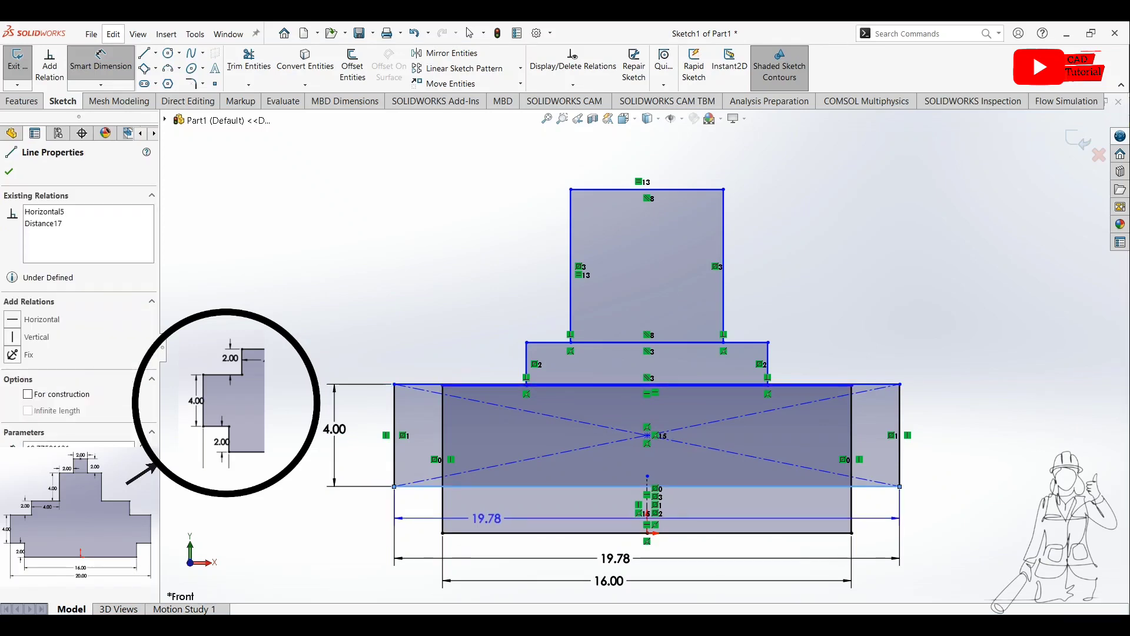
click(589, 532)
click(359, 516)
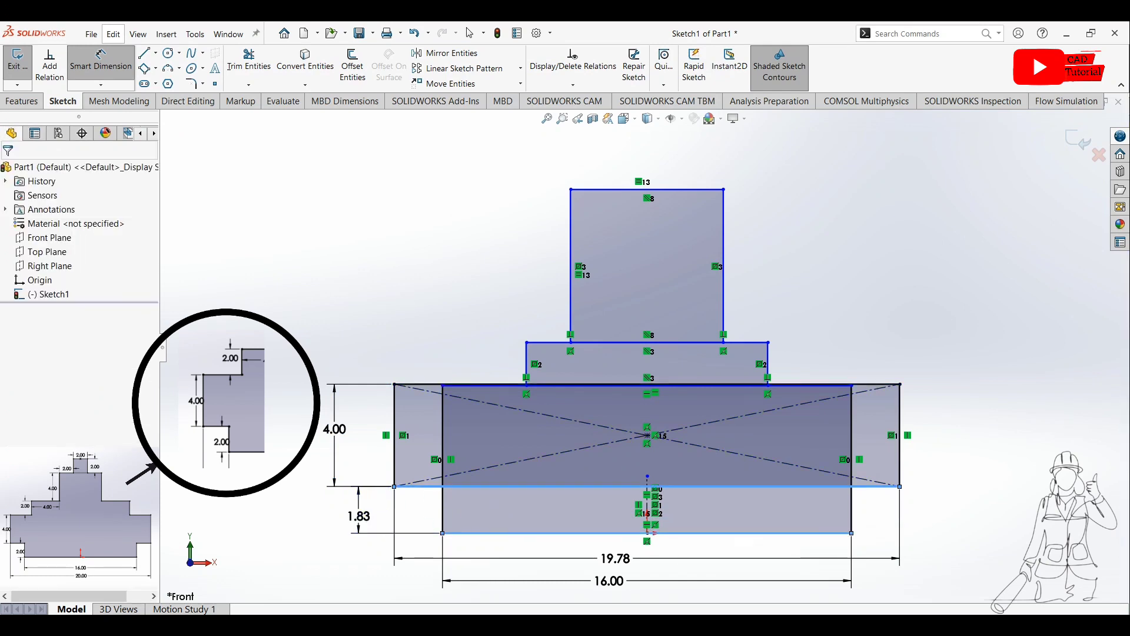
text(2)
key(Return)
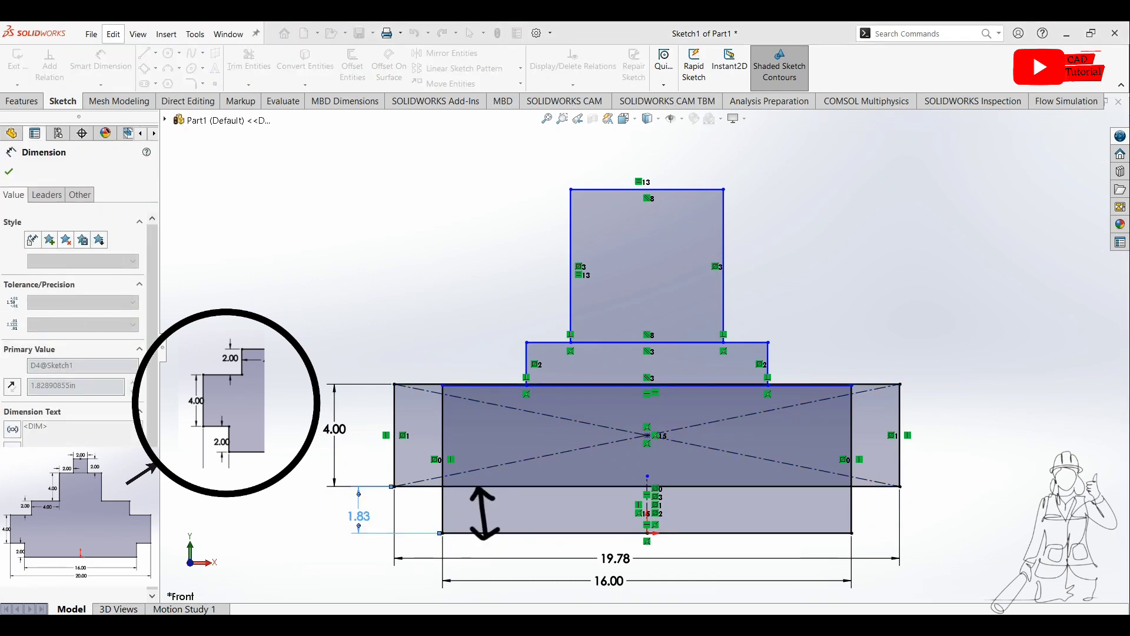
key(Escape)
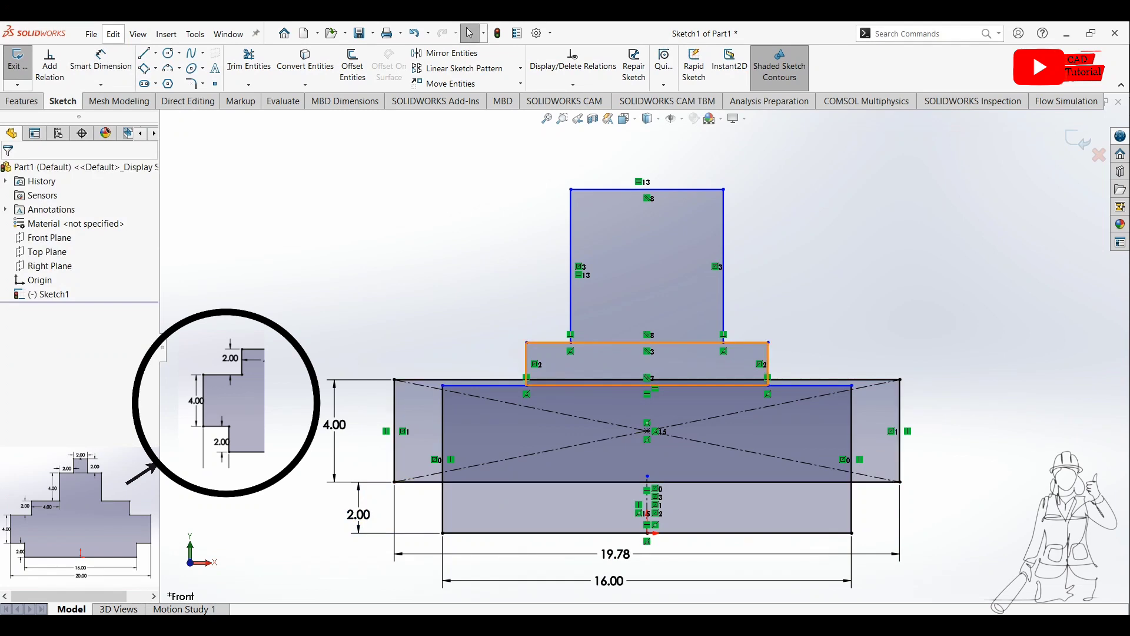
Step: Pull the middle rectangle upward and dimension the base rectangle's top edge 2 in above the widest rectangle's top edge
drag(724, 386, 719, 243)
click(100, 61)
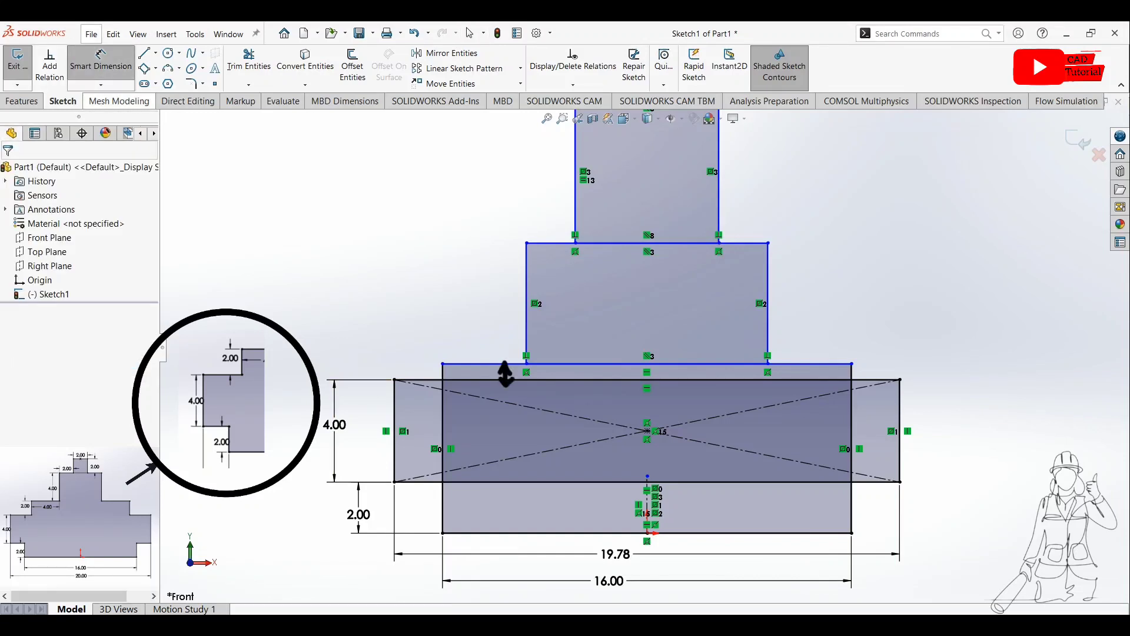
click(505, 364)
click(505, 379)
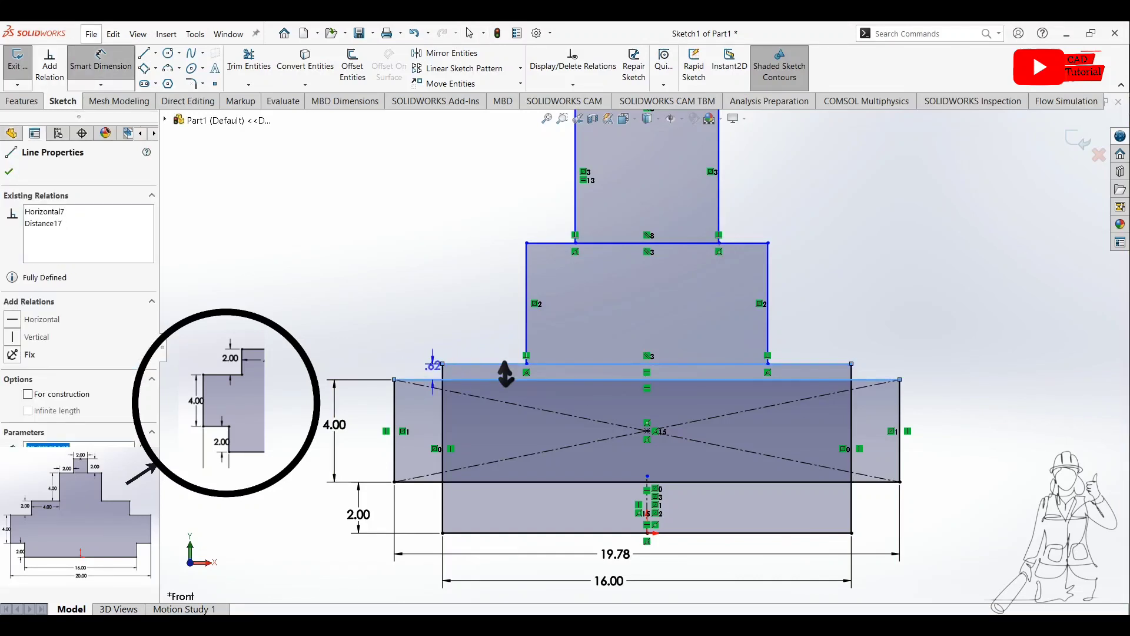
click(418, 370)
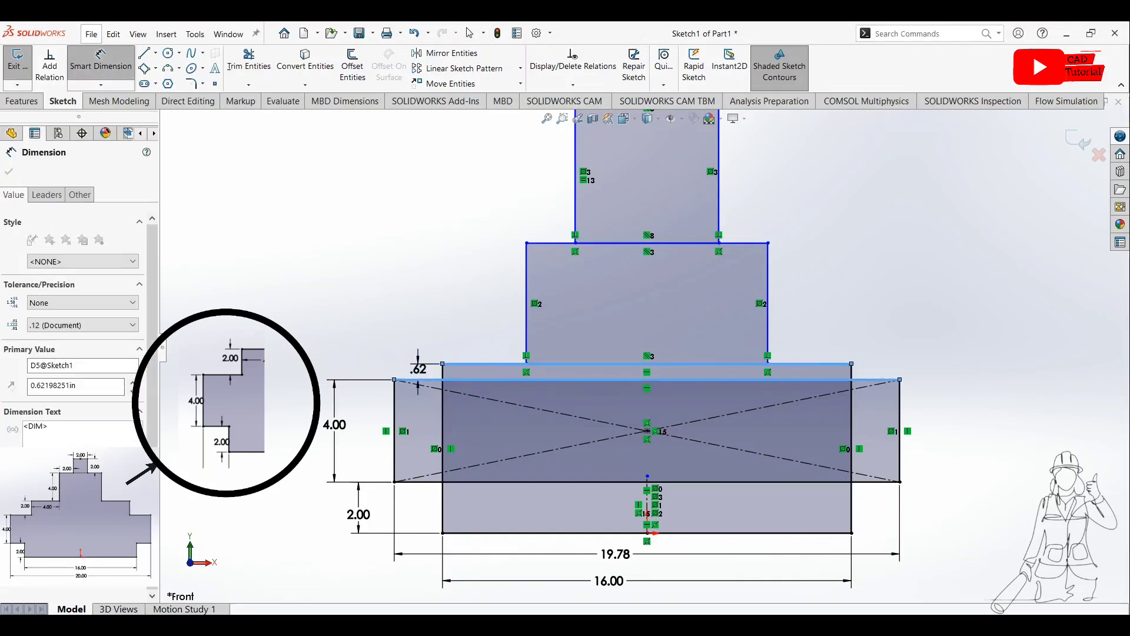
text(2)
key(Return)
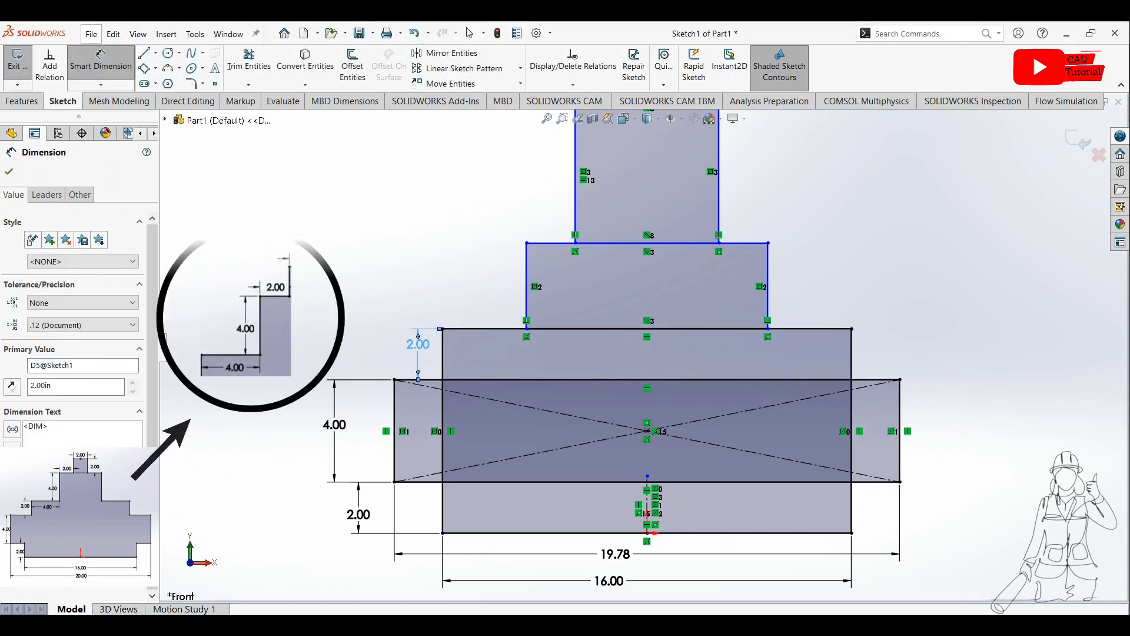
Step: Dimension the height of the rectangle standing on the base rectangle's top edge to 4 in
click(554, 243)
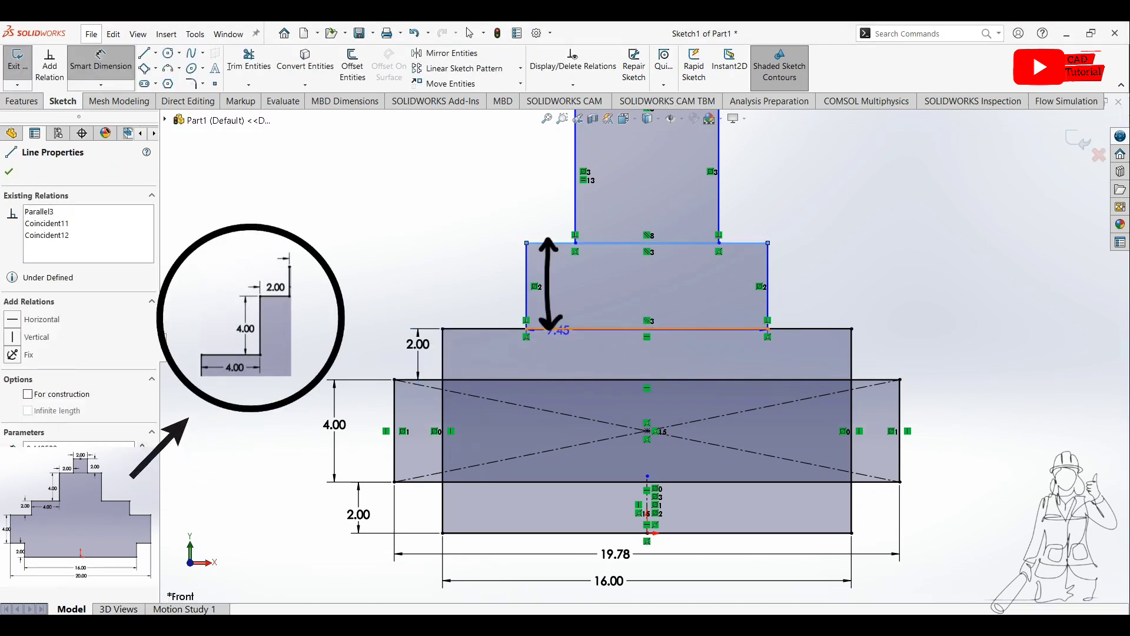
click(558, 328)
click(492, 290)
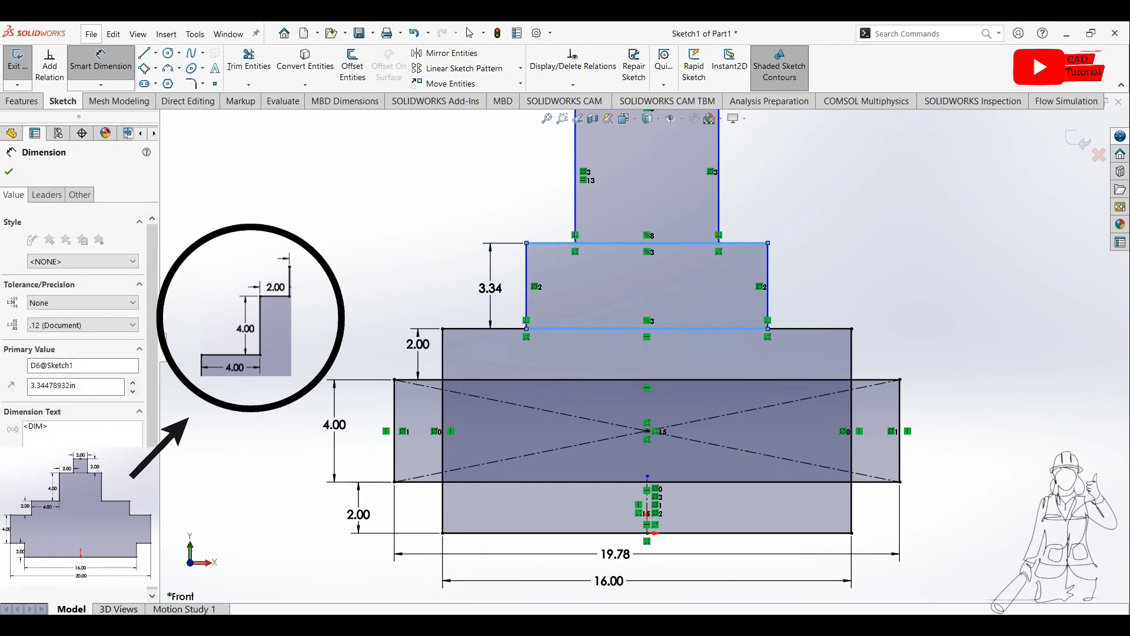
text(4)
key(Return)
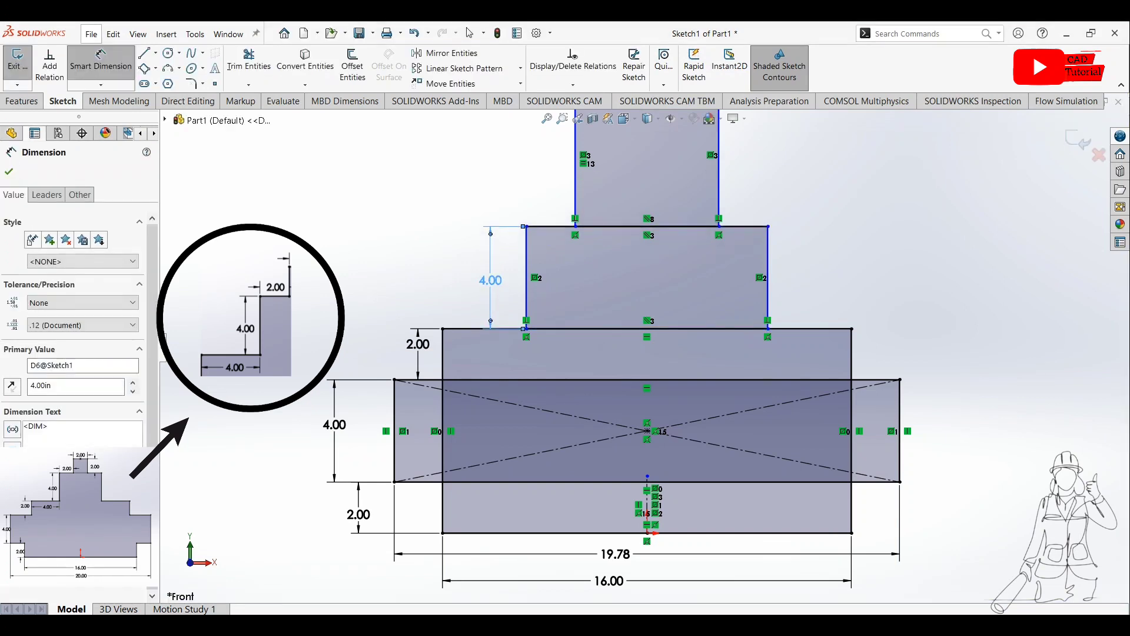
Step: Dimension the uppermost rectangle's height to 5 in between its top edge and the step below
key(f)
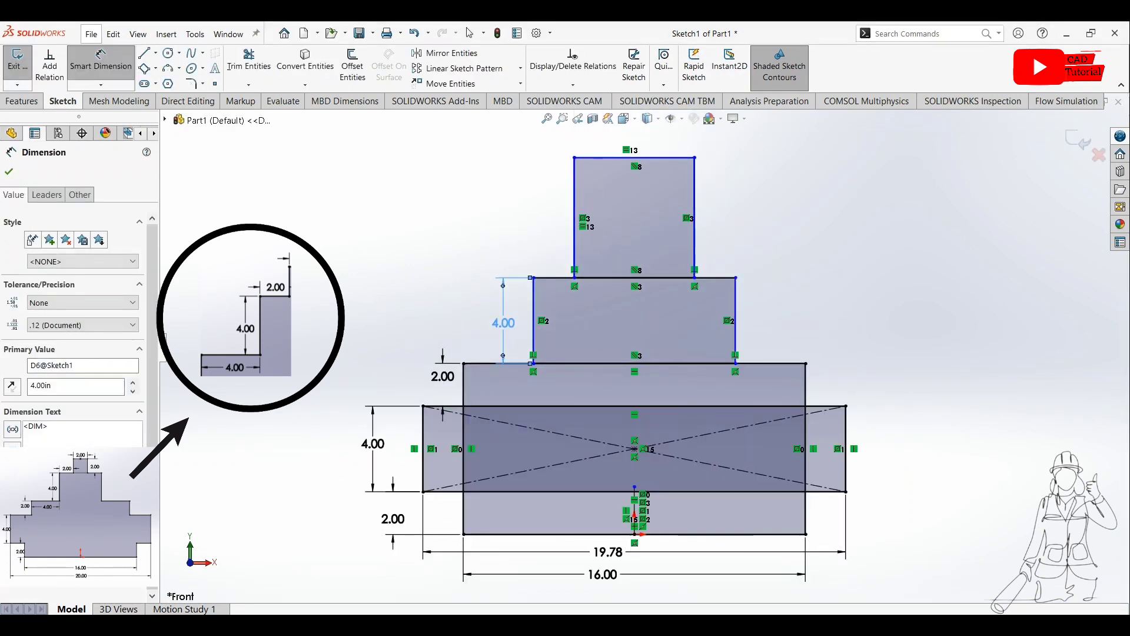
click(607, 277)
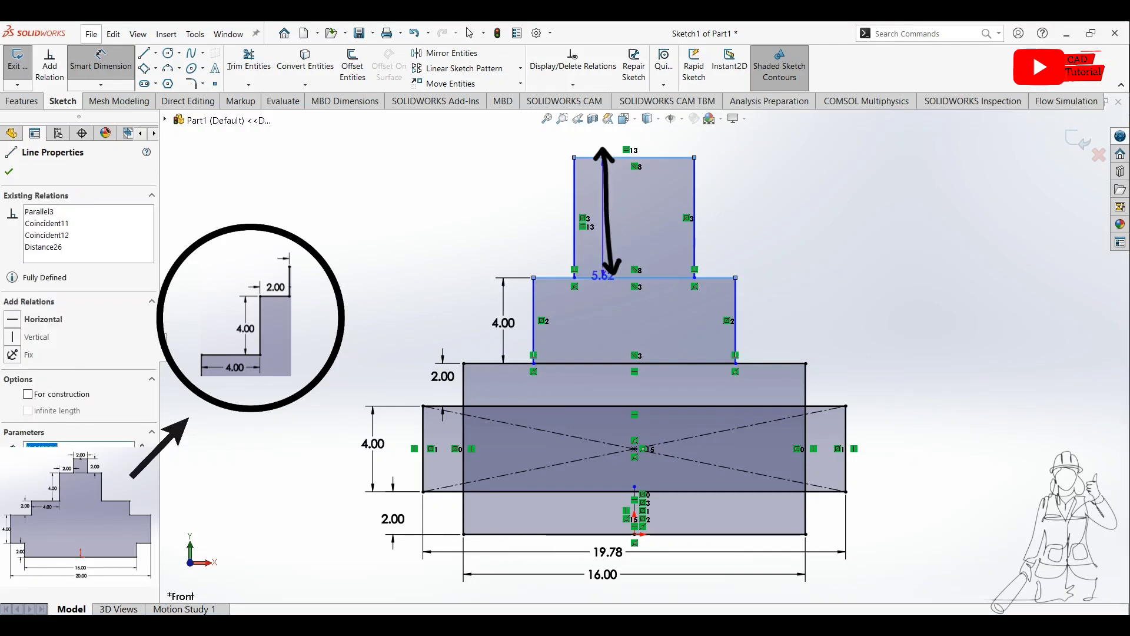
click(544, 235)
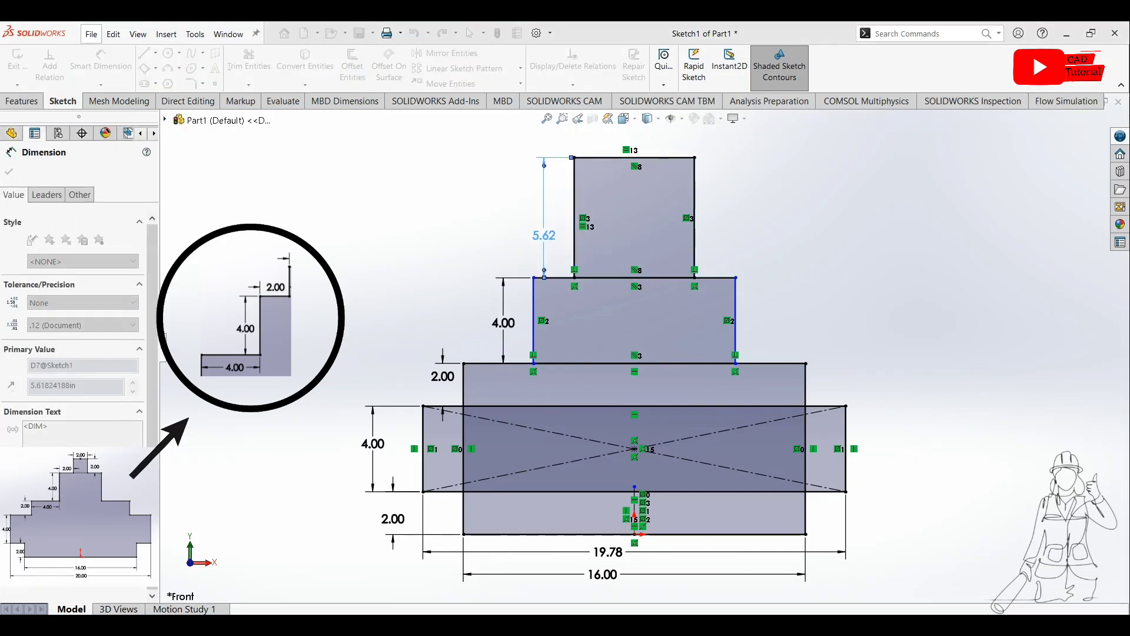
text(5)
key(Return)
Step: Change the uppermost rectangle's height dimension to 2 in
double_click(550, 240)
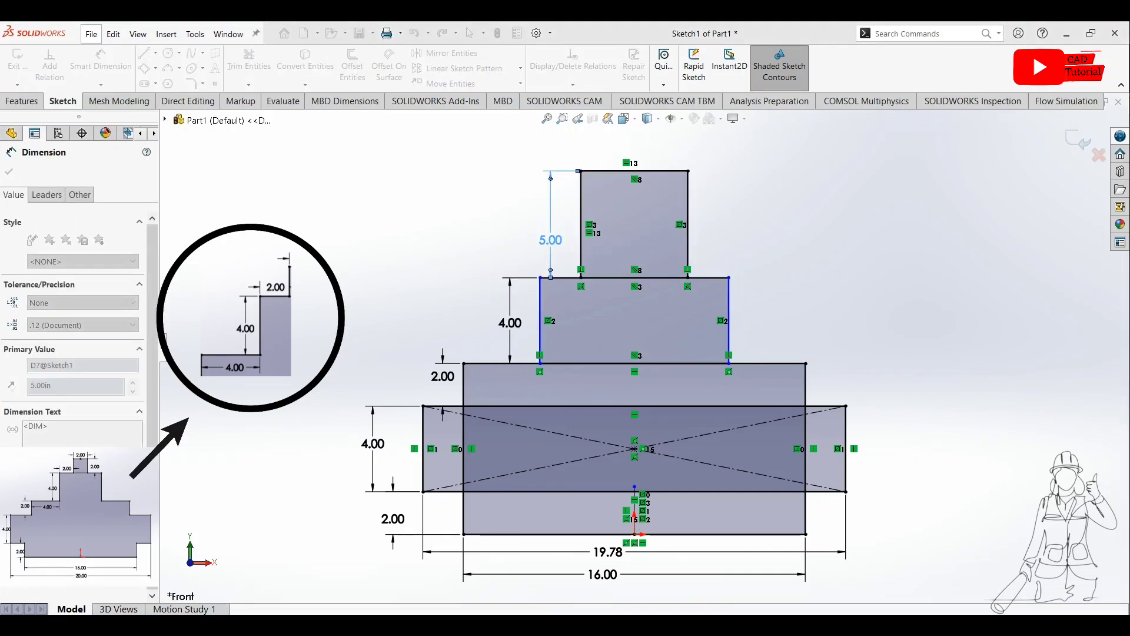
text(2)
key(Return)
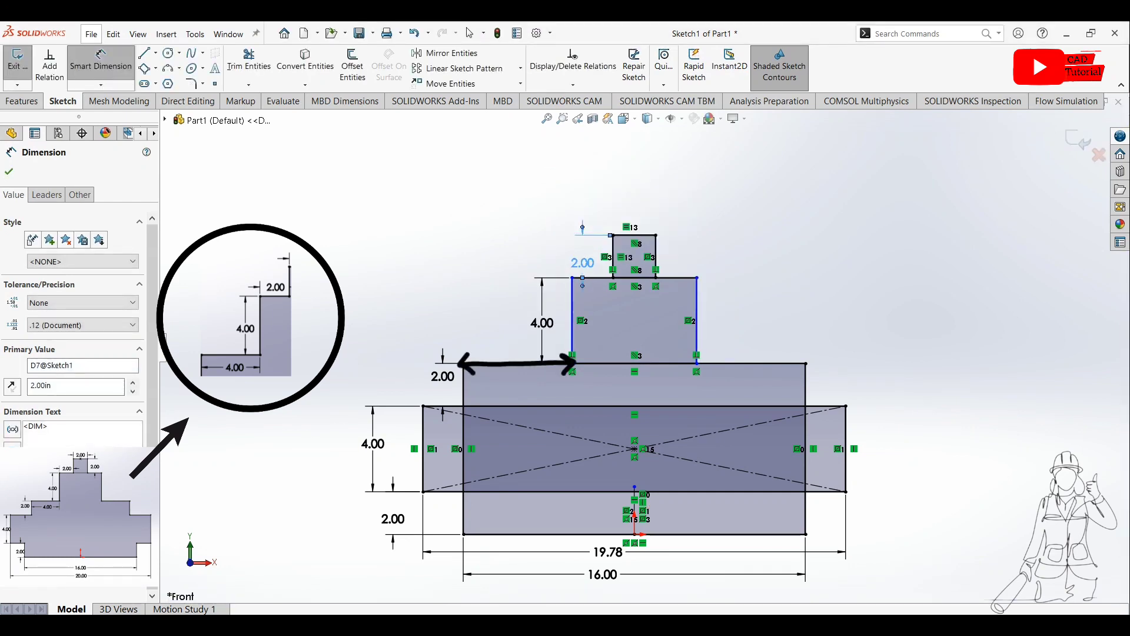
key(Escape)
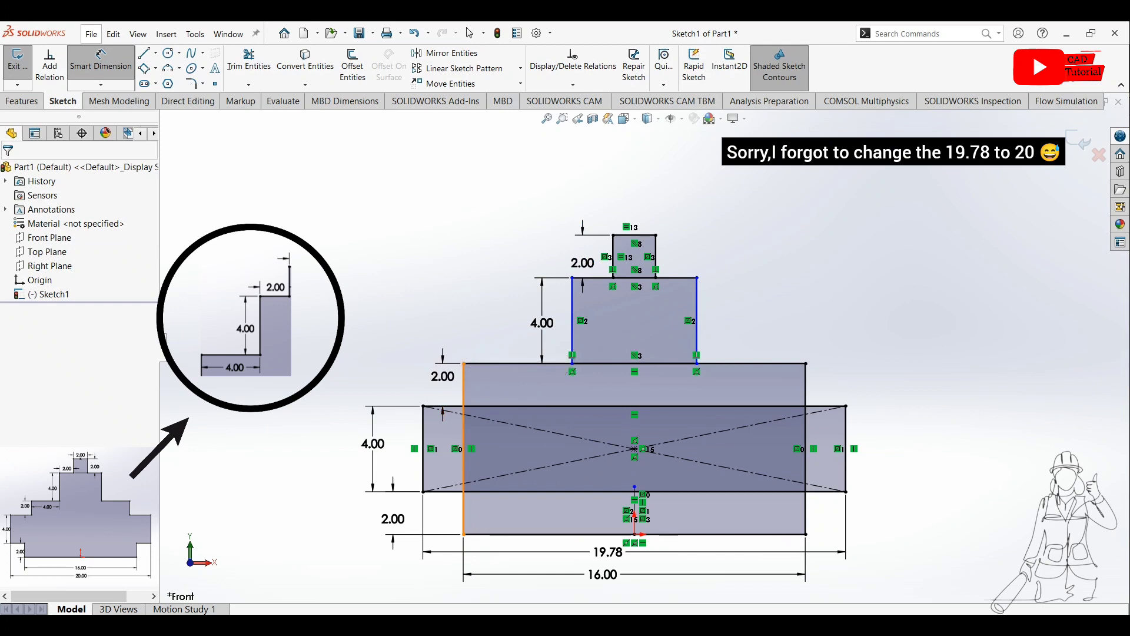
Step: Dimension the horizontal offset between the base and middle rectangles' left sides to 4 in, and exit the sketch
click(463, 392)
click(572, 331)
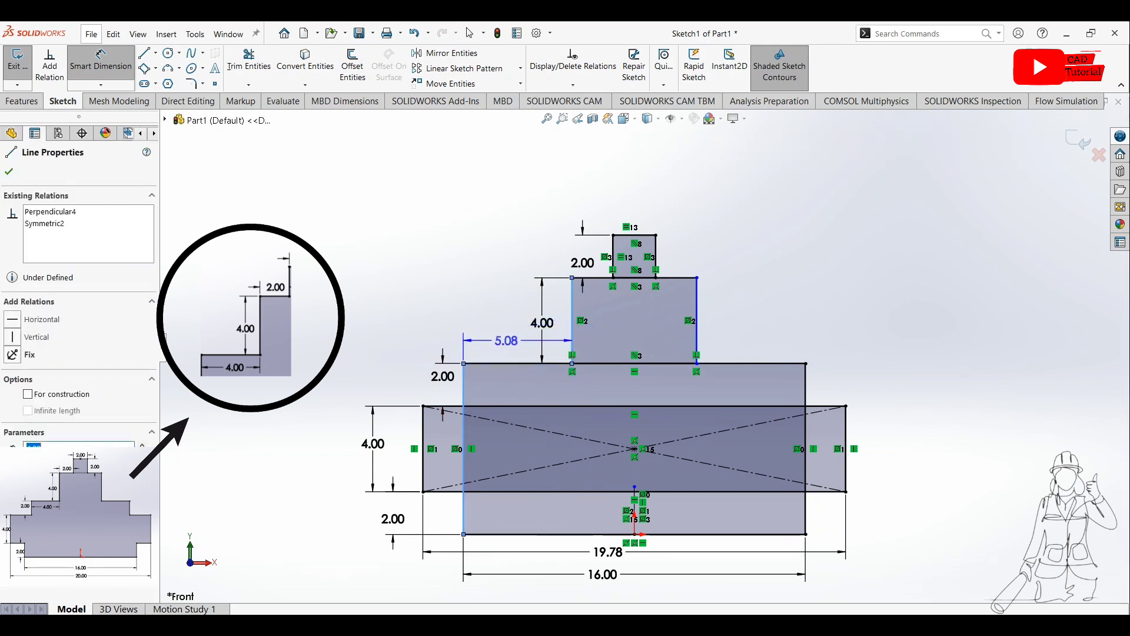
click(506, 343)
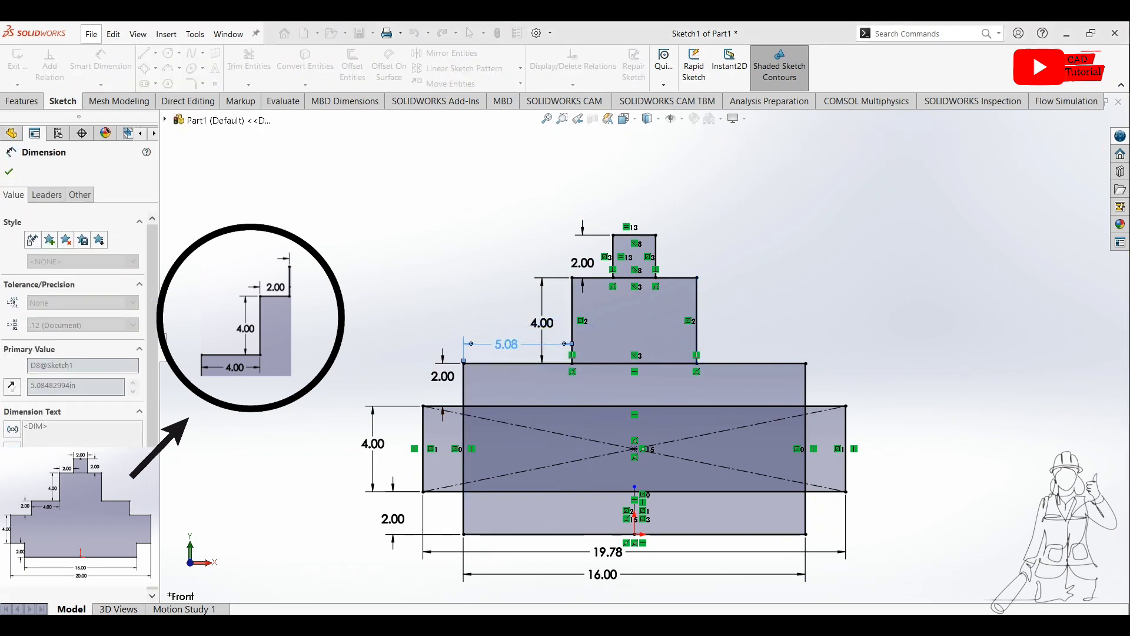
text(4)
key(Return)
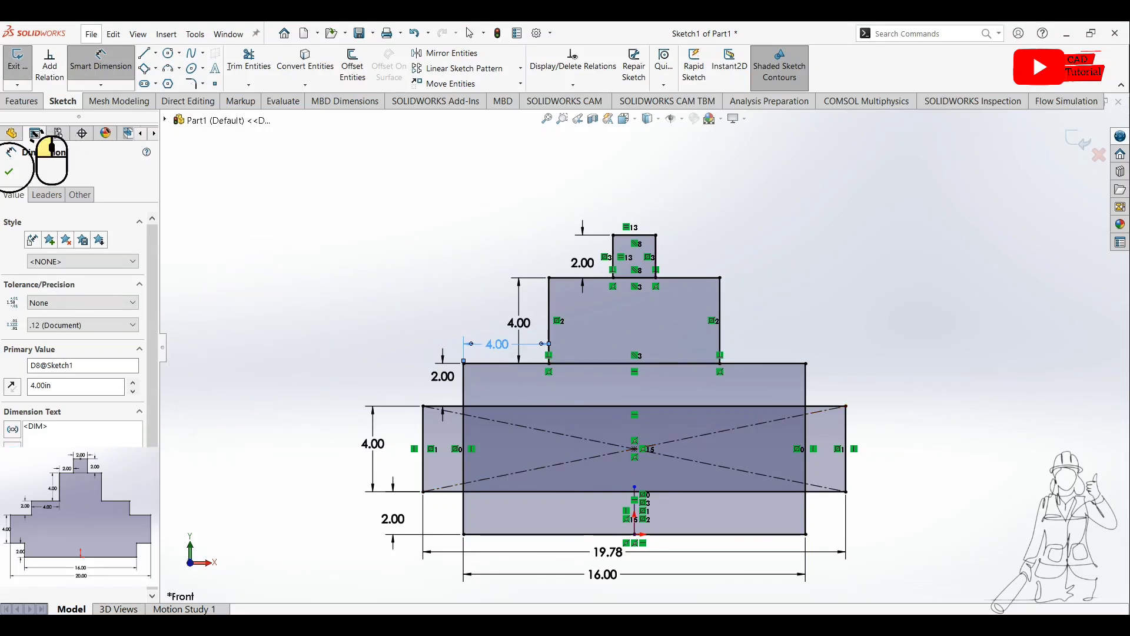
click(9, 171)
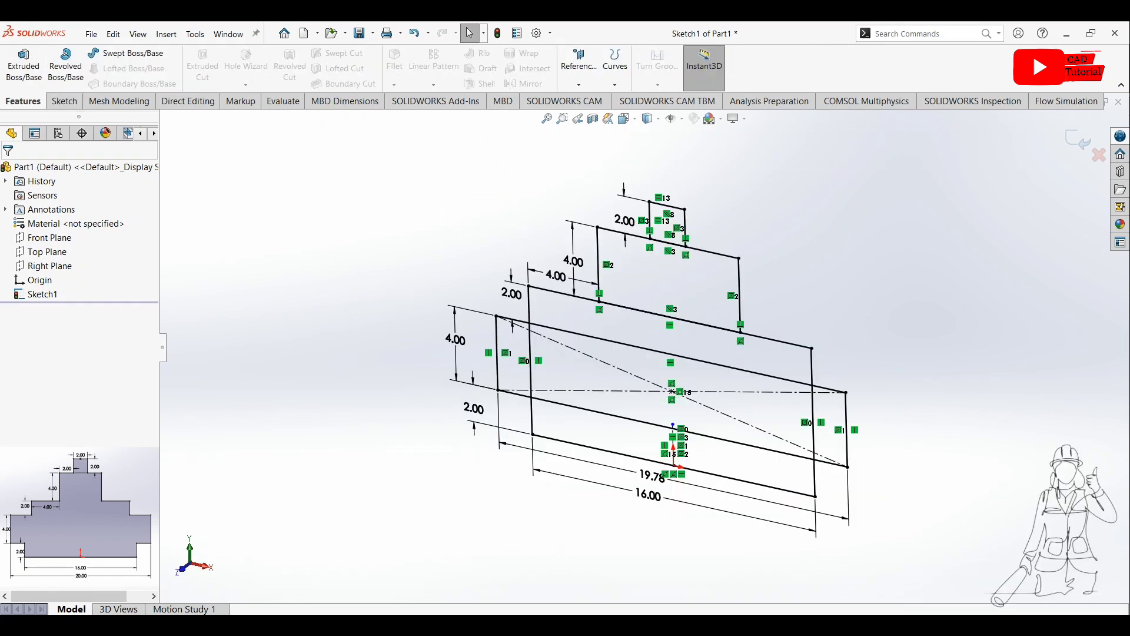
click(1078, 140)
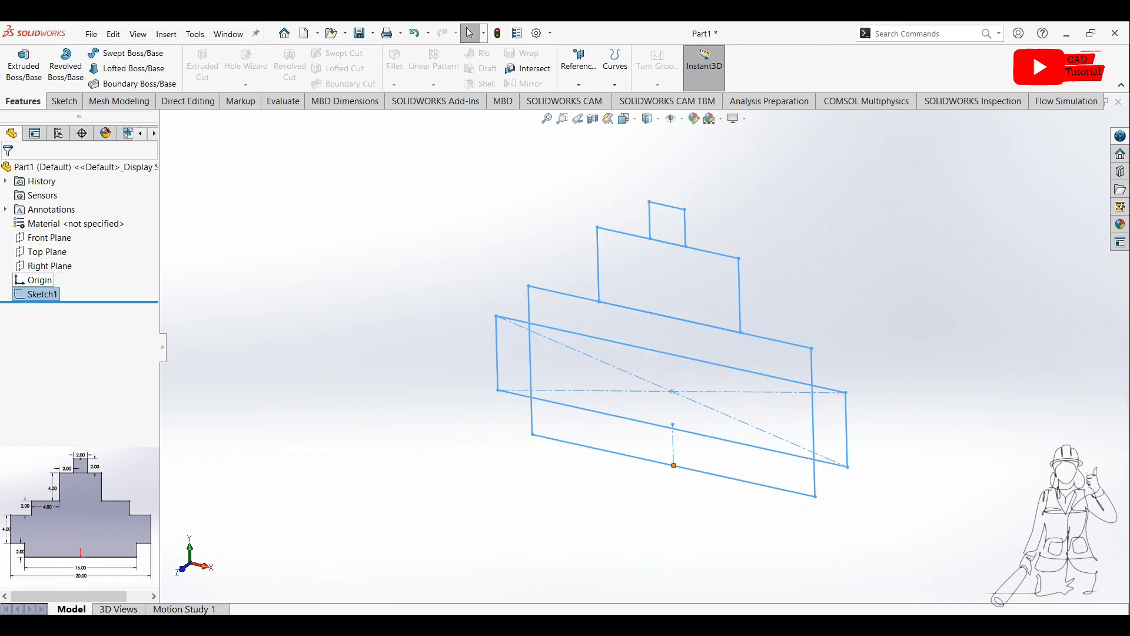
Step: Resume editing the sketch and power-trim the overlapping interior lines, including the leftover segments at the profile's right-hand step
key(ctrl+z)
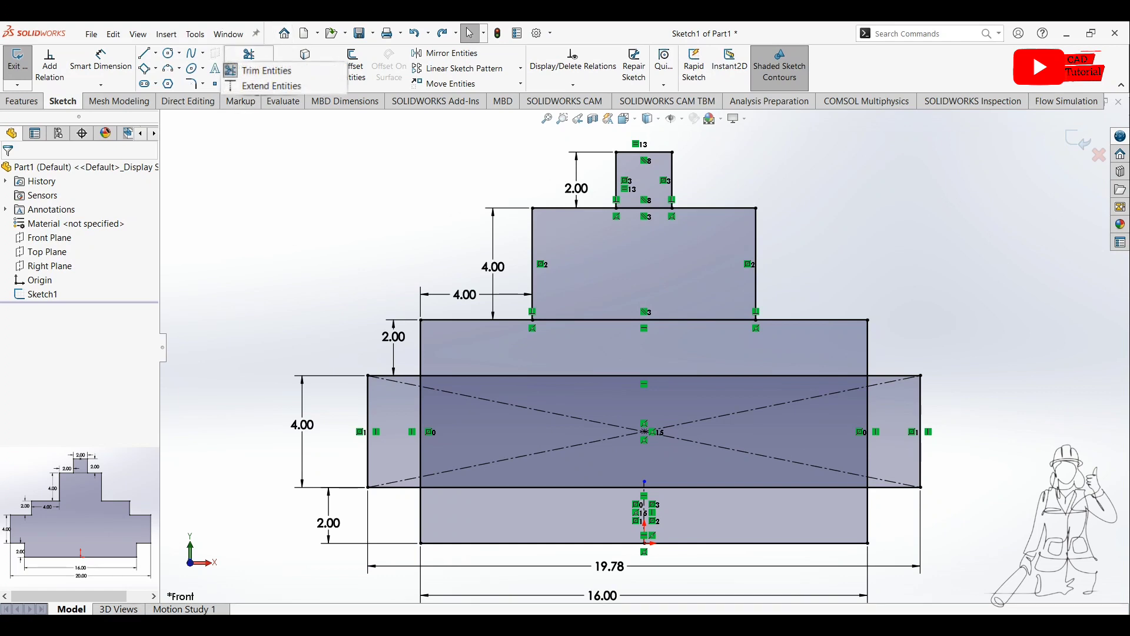
click(252, 68)
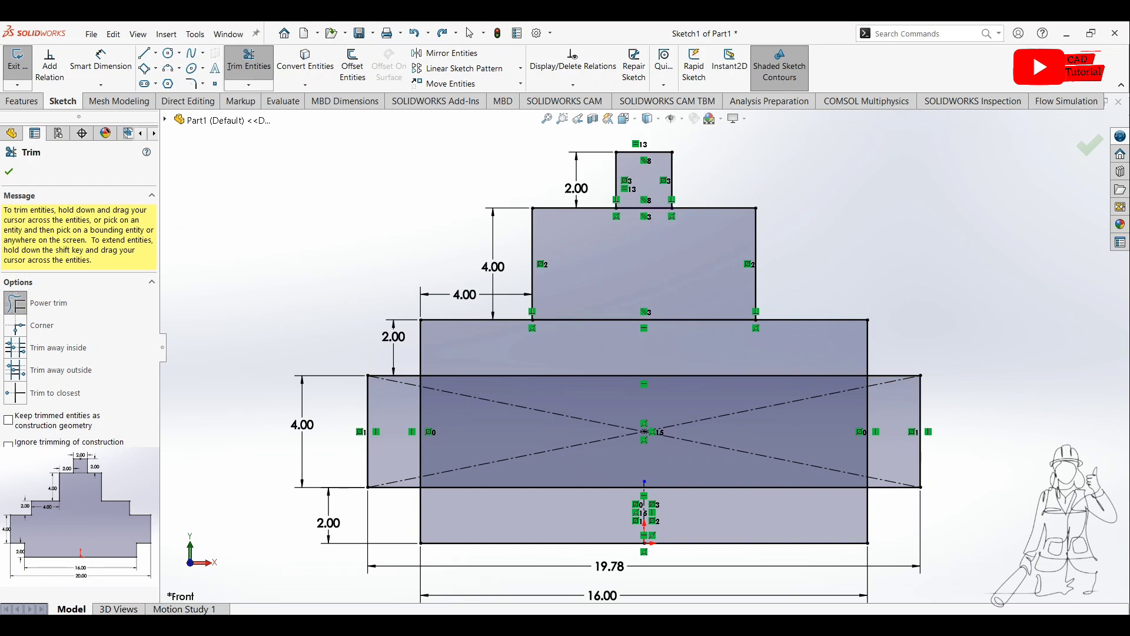
mouse_move(629, 197)
mouse_down()
mouse_move(676, 375)
mouse_move(677, 465)
mouse_move(618, 509)
mouse_move(519, 436)
mouse_move(532, 409)
mouse_move(406, 443)
mouse_move(547, 471)
mouse_move(557, 526)
mouse_up()
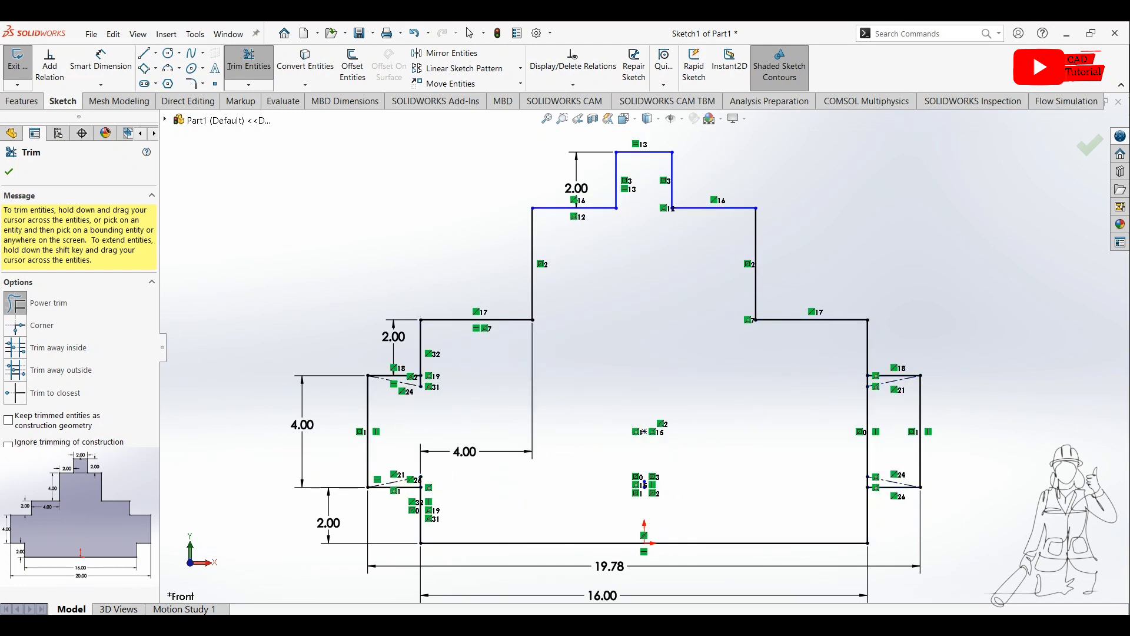
mouse_move(786, 448)
mouse_down()
mouse_move(870, 418)
mouse_move(873, 384)
mouse_move(859, 389)
mouse_move(881, 480)
mouse_up()
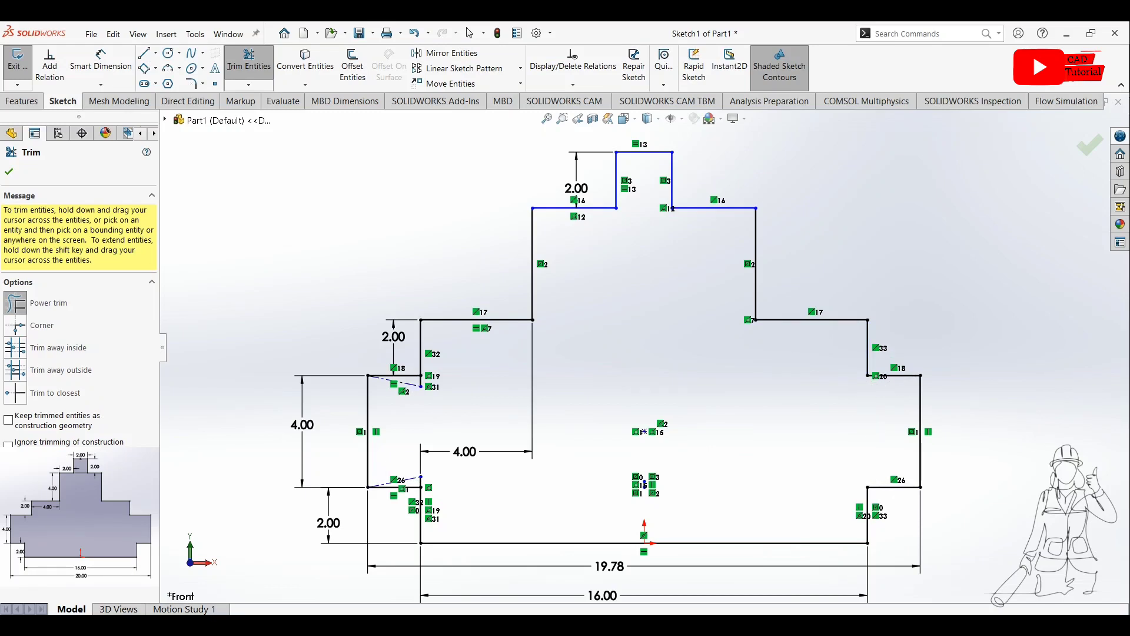
Step: Trim the leftover diagonal construction lines and vertical stubs inside the profile's left-hand projection
scroll(418, 412, down, 5)
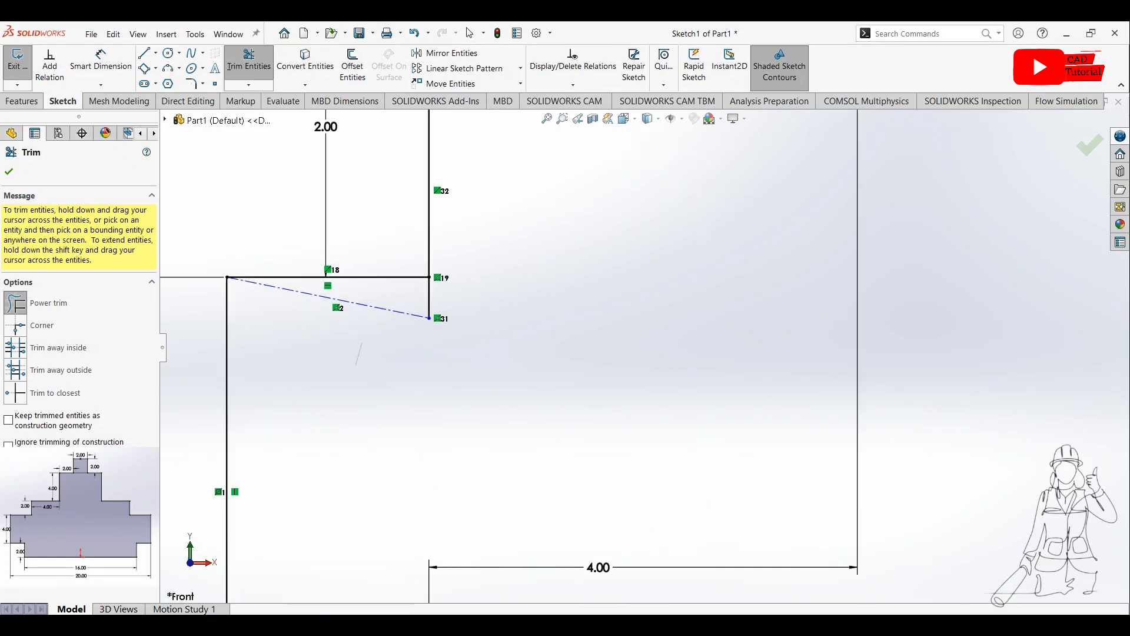
drag(362, 343, 476, 303)
scroll(456, 413, down, 1)
scroll(460, 412, up, 4)
scroll(657, 594, down, 2)
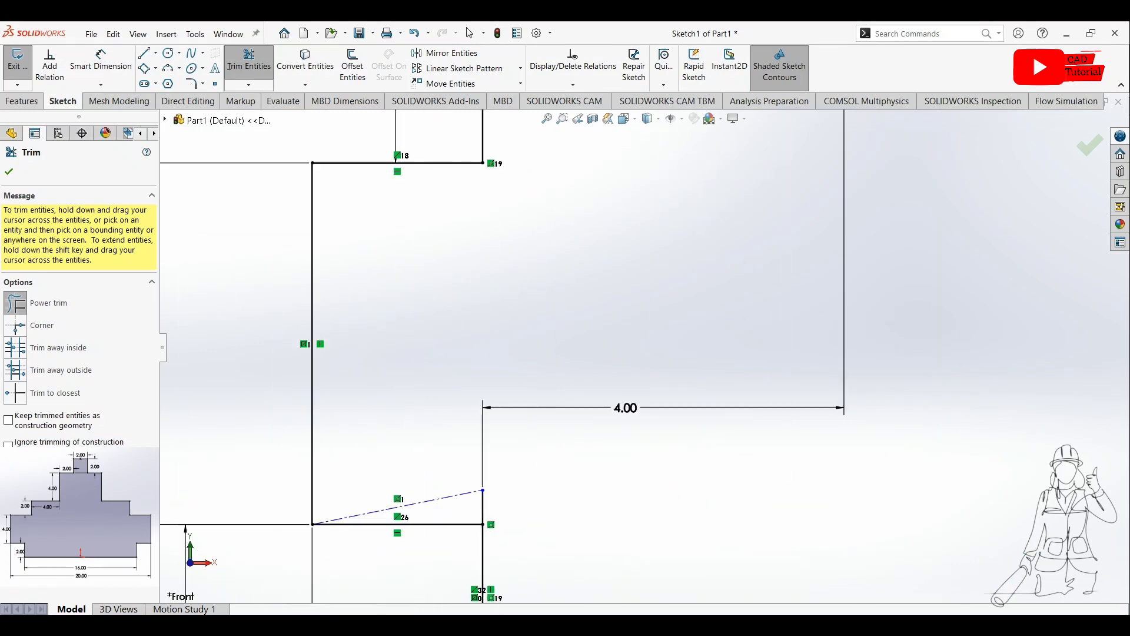
drag(414, 465, 511, 512)
scroll(511, 512, up, 8)
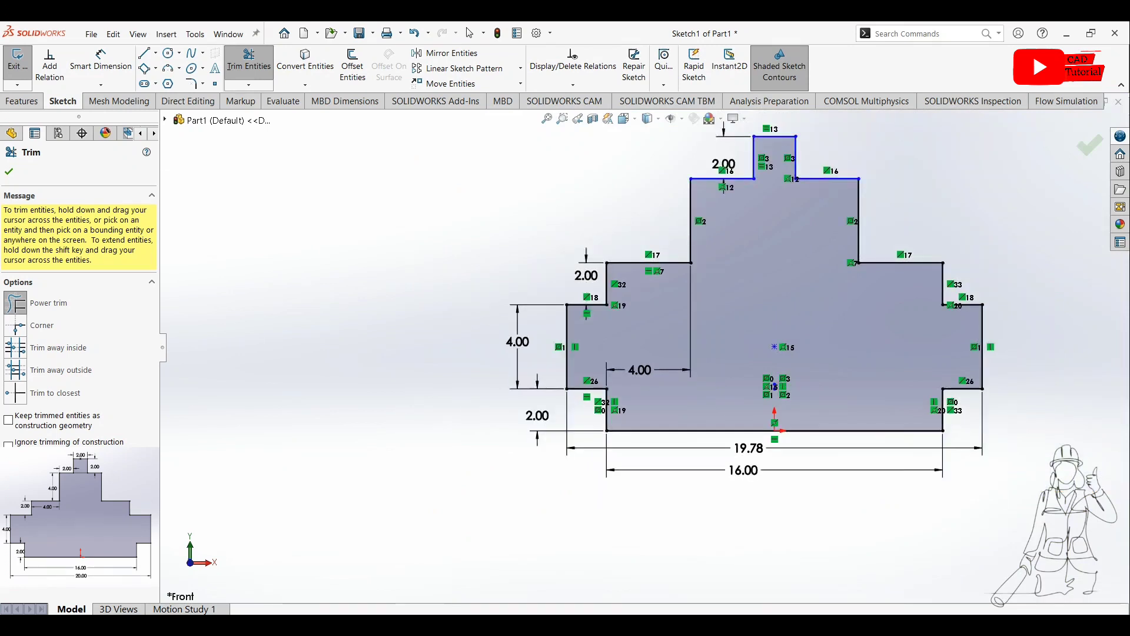
Step: Finish trimming and shift the profile's uppermost edge slightly downward to test whether it is constrained
scroll(918, 335, down, 1)
click(9, 171)
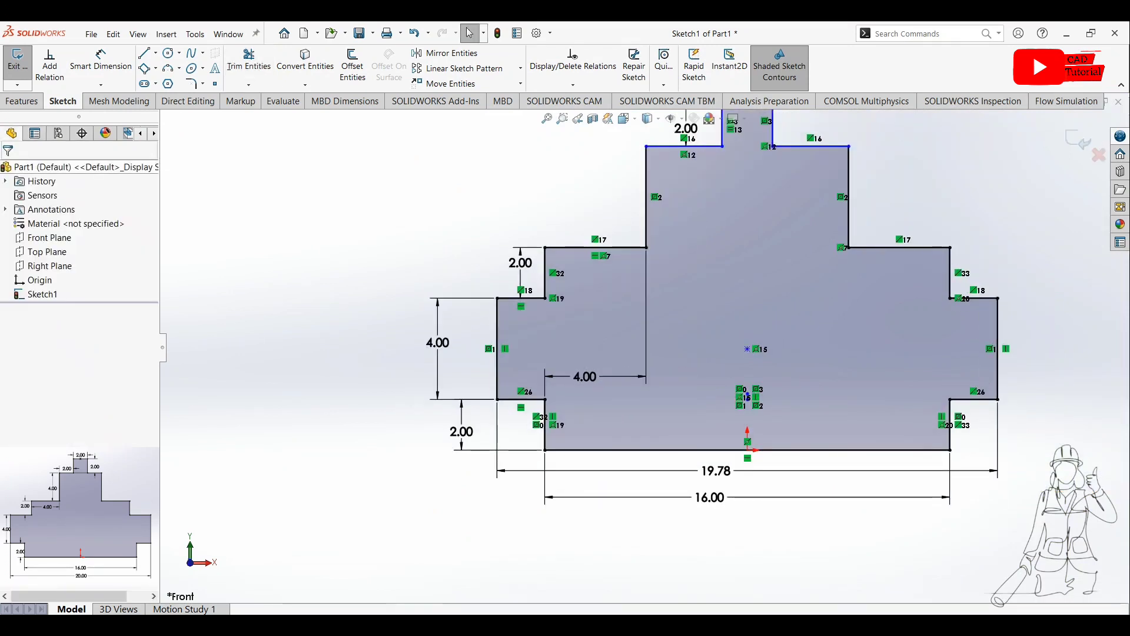
scroll(418, 429, up, 2)
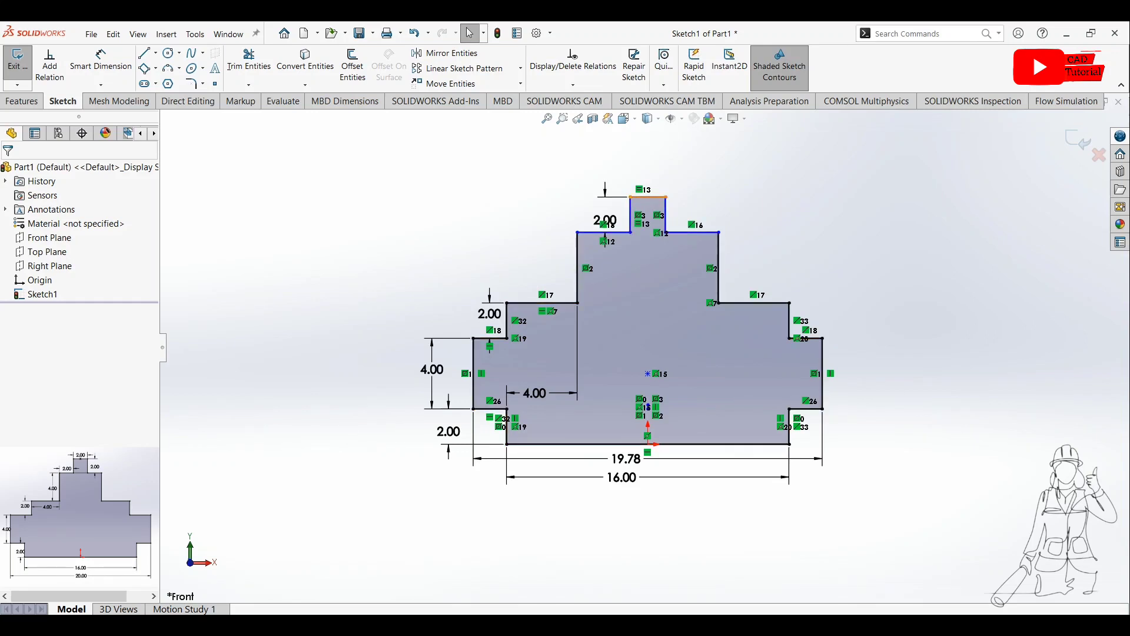
scroll(644, 157, down, 3)
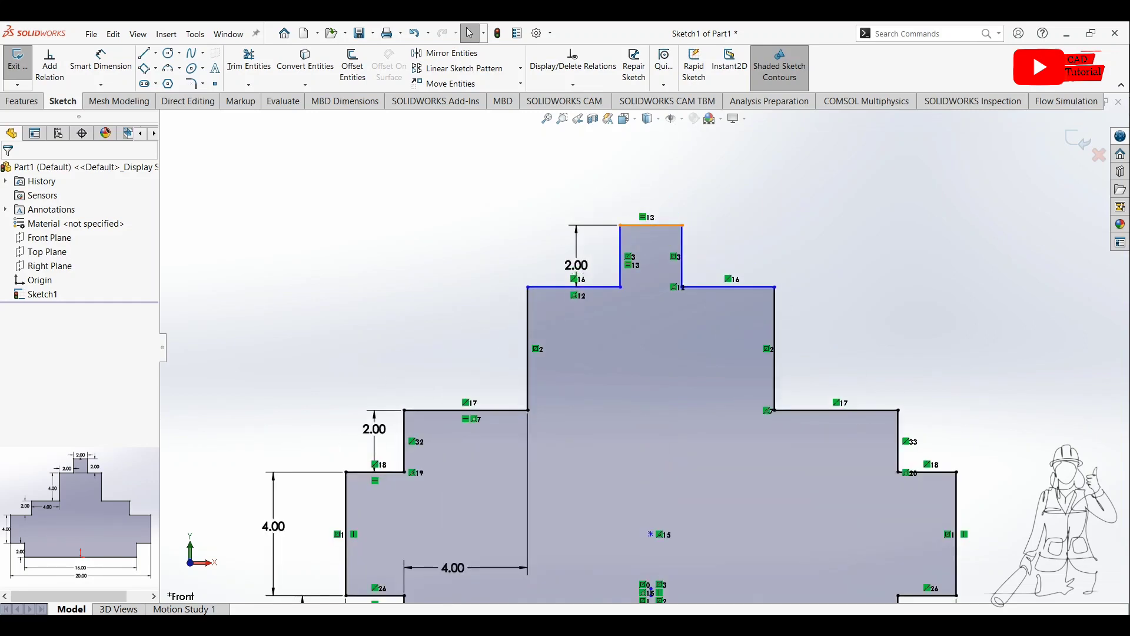
mouse_move(651, 225)
mouse_down()
mouse_move(650, 192)
mouse_move(651, 233)
mouse_up()
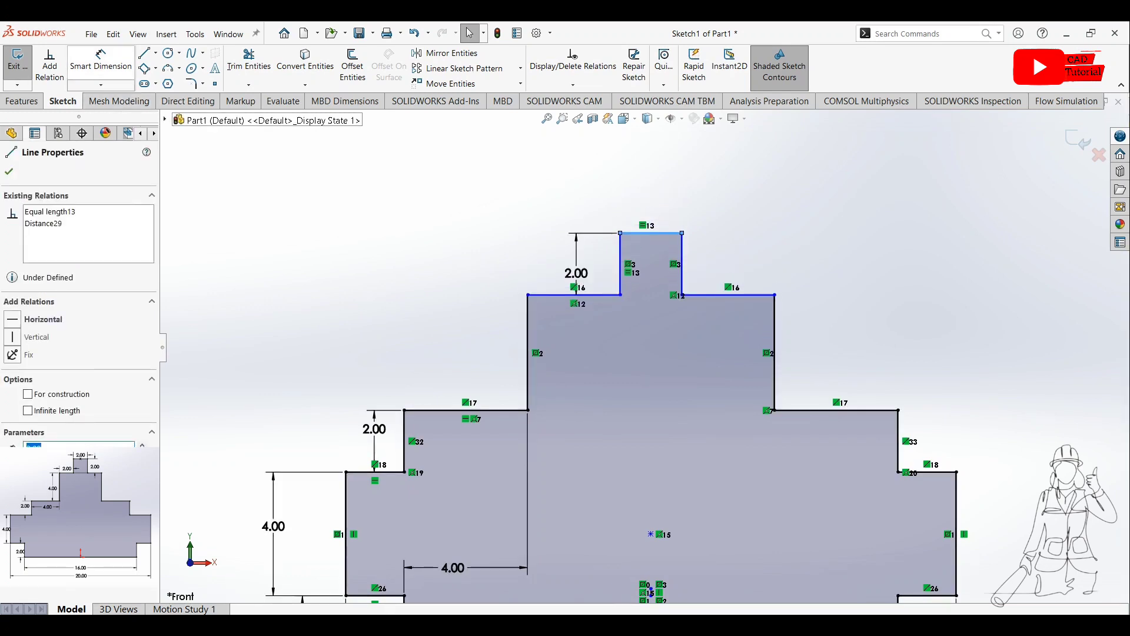
Step: Dimension the left vertical edge of the block below the topmost one to 4 in
click(100, 59)
click(528, 354)
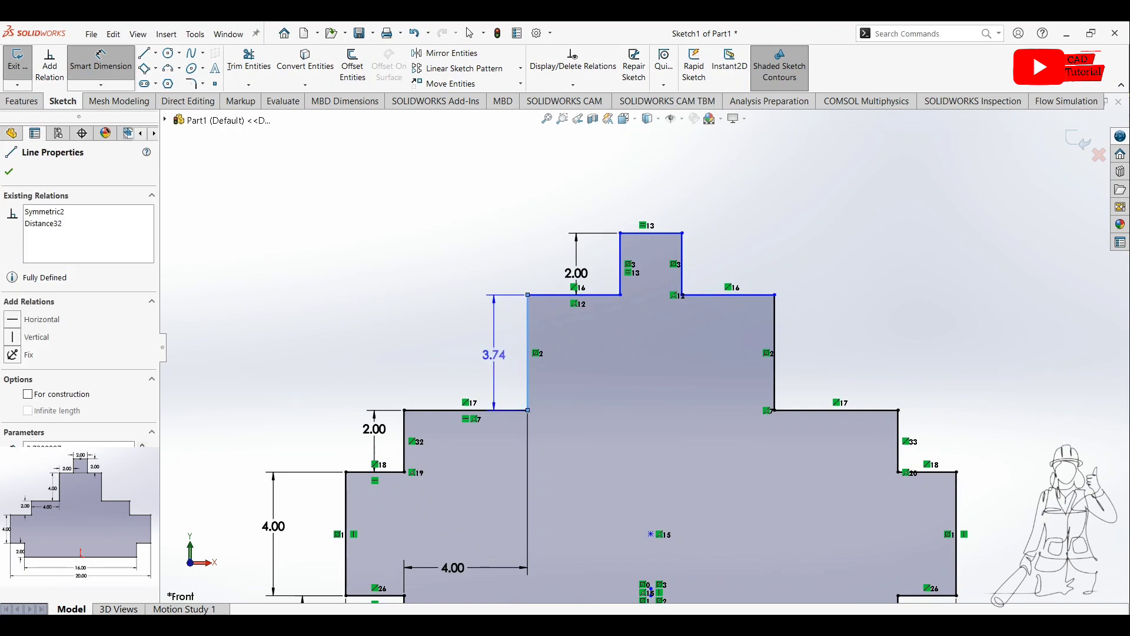
click(493, 354)
text(4)
key(Return)
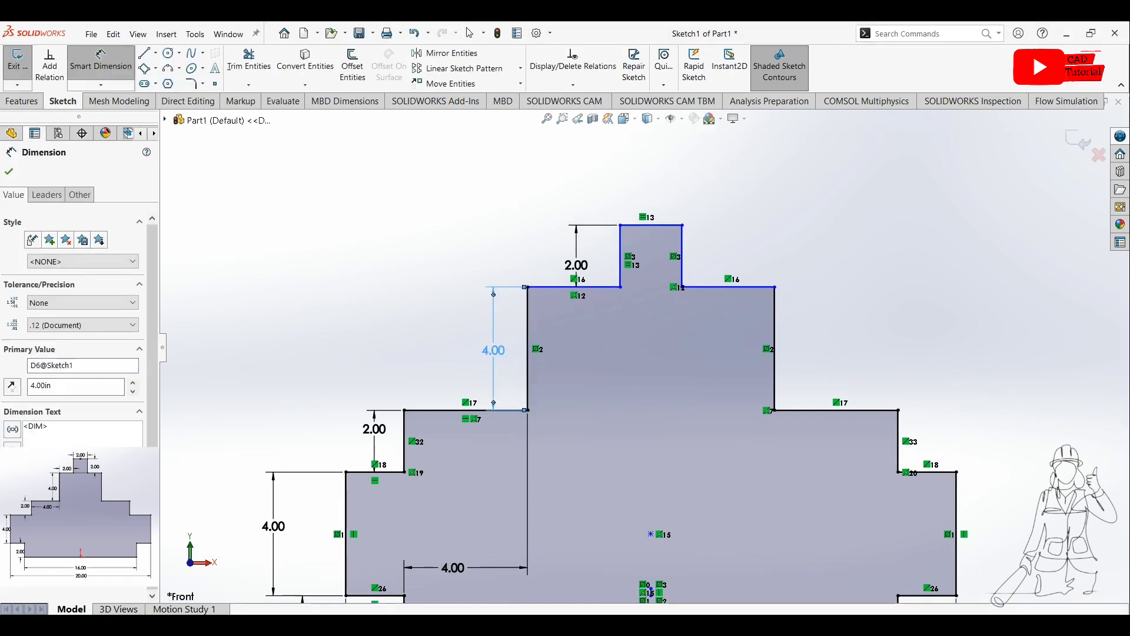
Step: Try to dimension the topmost block's width, and nudge its lower-left corner to test its freedom
scroll(648, 349, up, 1)
scroll(674, 346, down, 2)
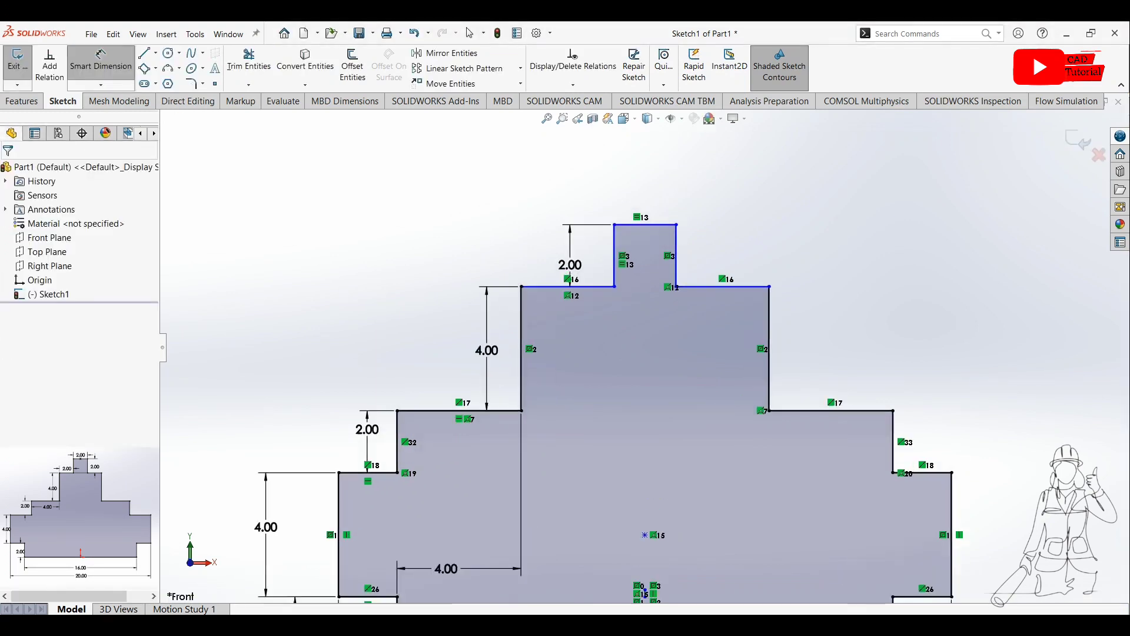
click(640, 200)
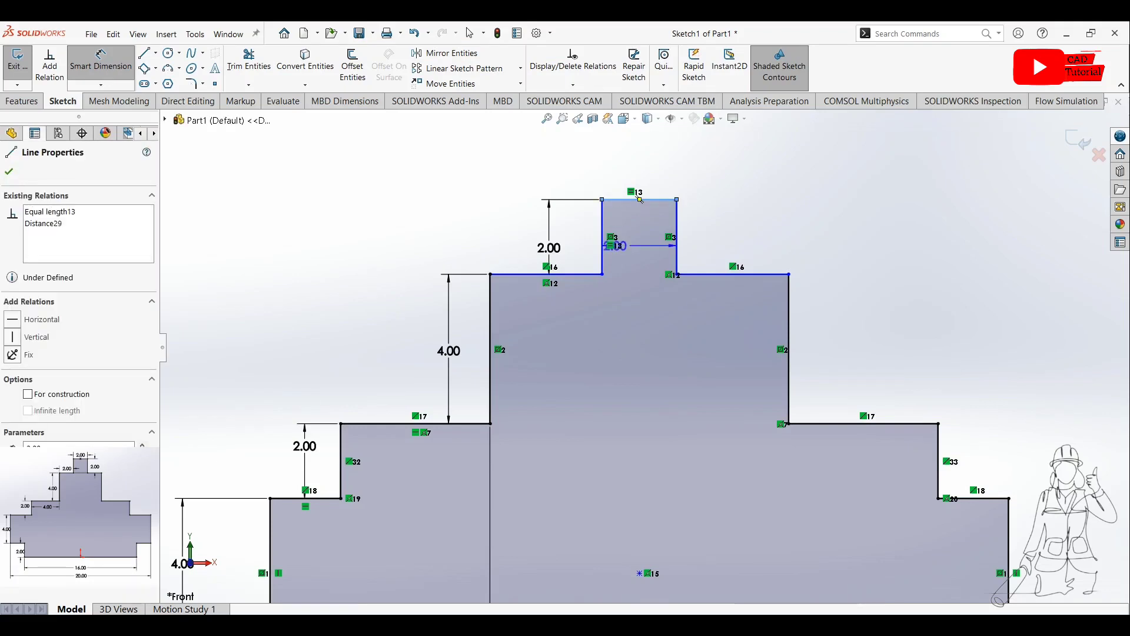
key(Escape)
key(Escape)
mouse_move(602, 274)
mouse_down()
mouse_move(646, 273)
mouse_move(601, 274)
mouse_up()
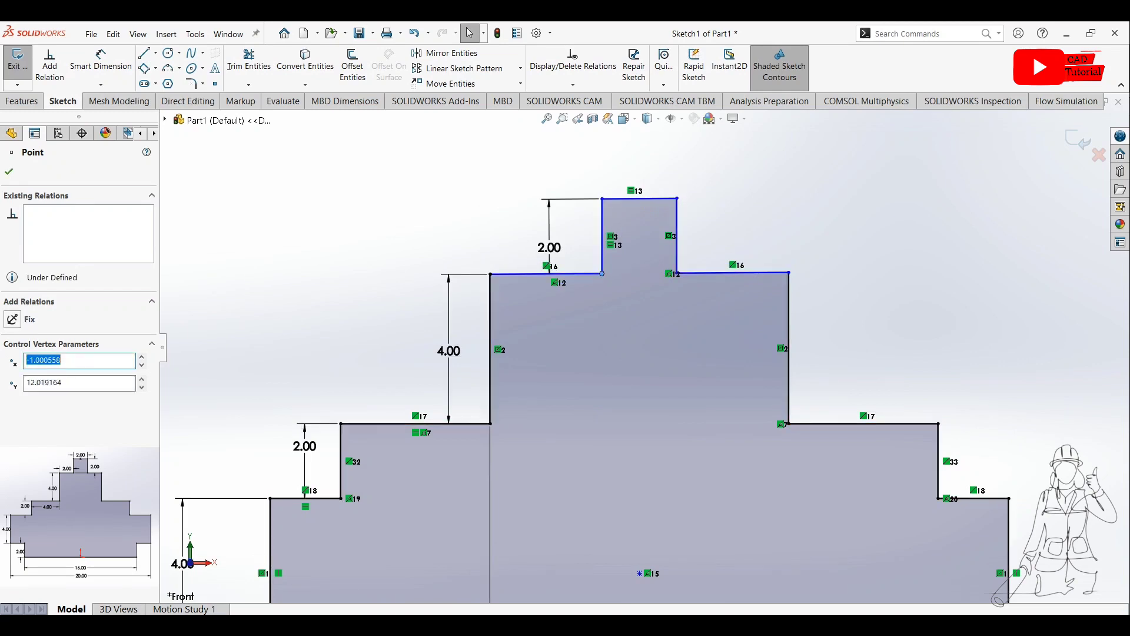
key(Escape)
Step: Add Vertical relations to both sides of the topmost block and a Horizontal relation to the left shoulder edge beside it
click(677, 236)
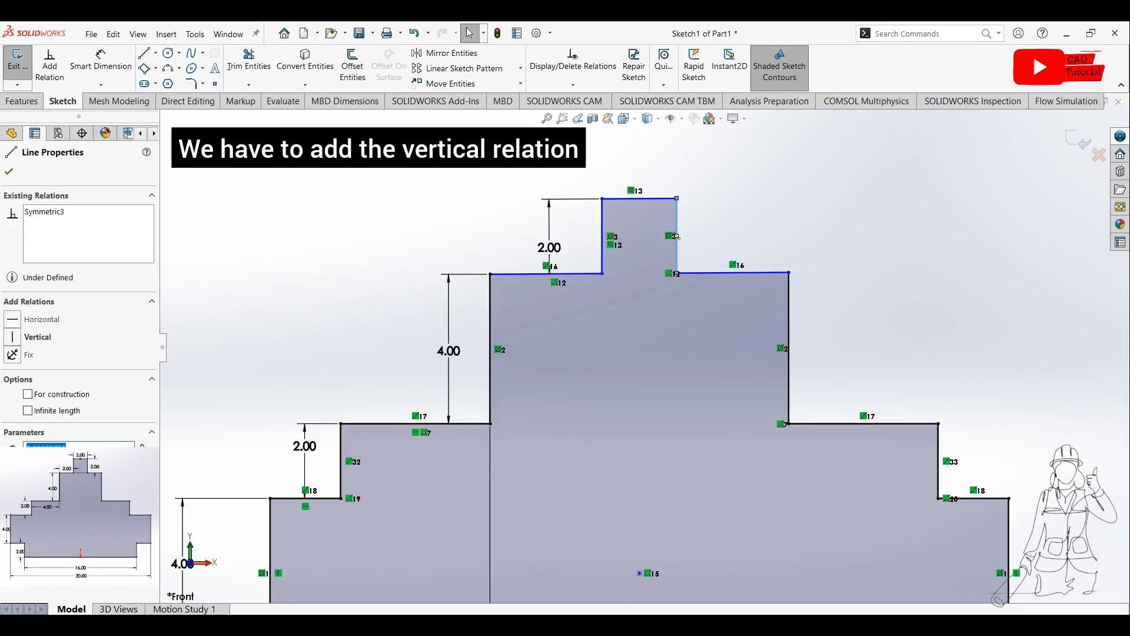
click(13, 337)
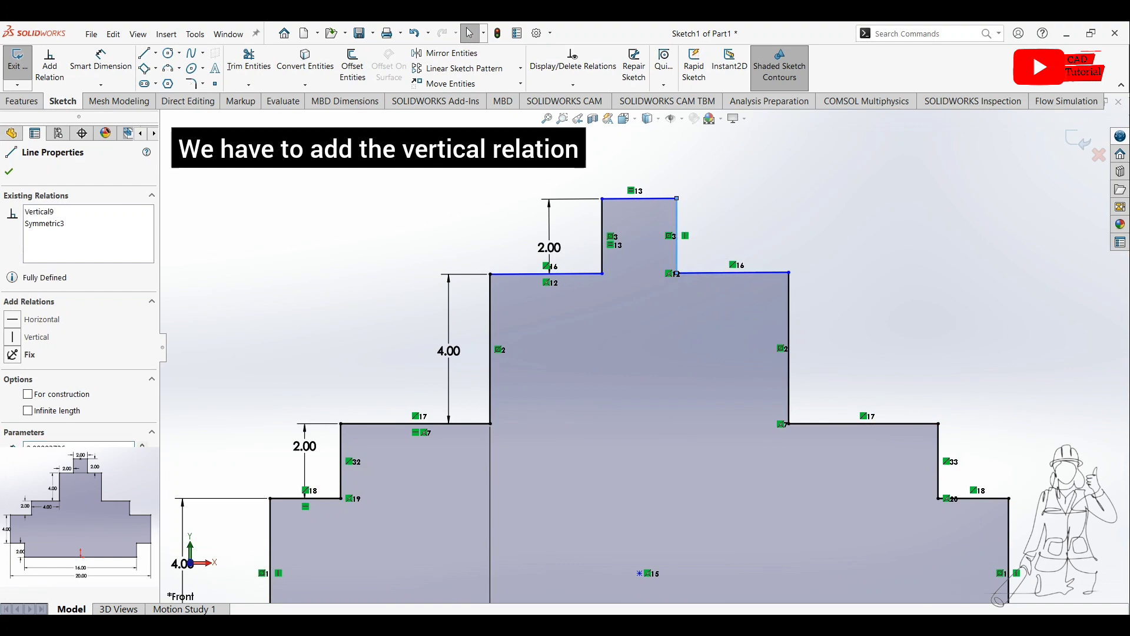
click(601, 236)
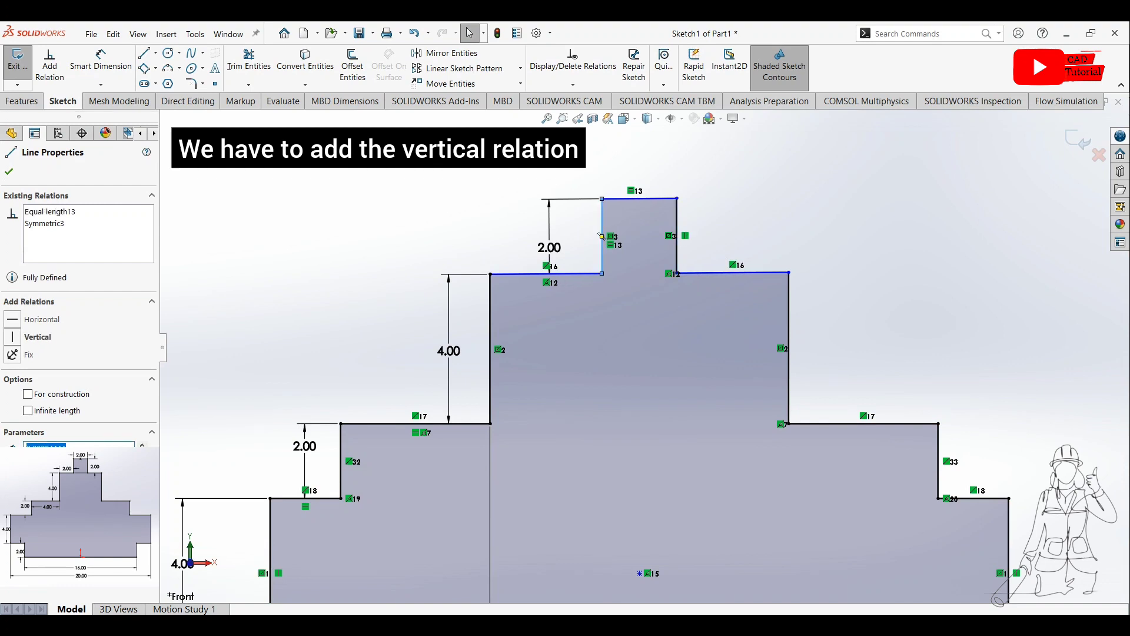
click(13, 336)
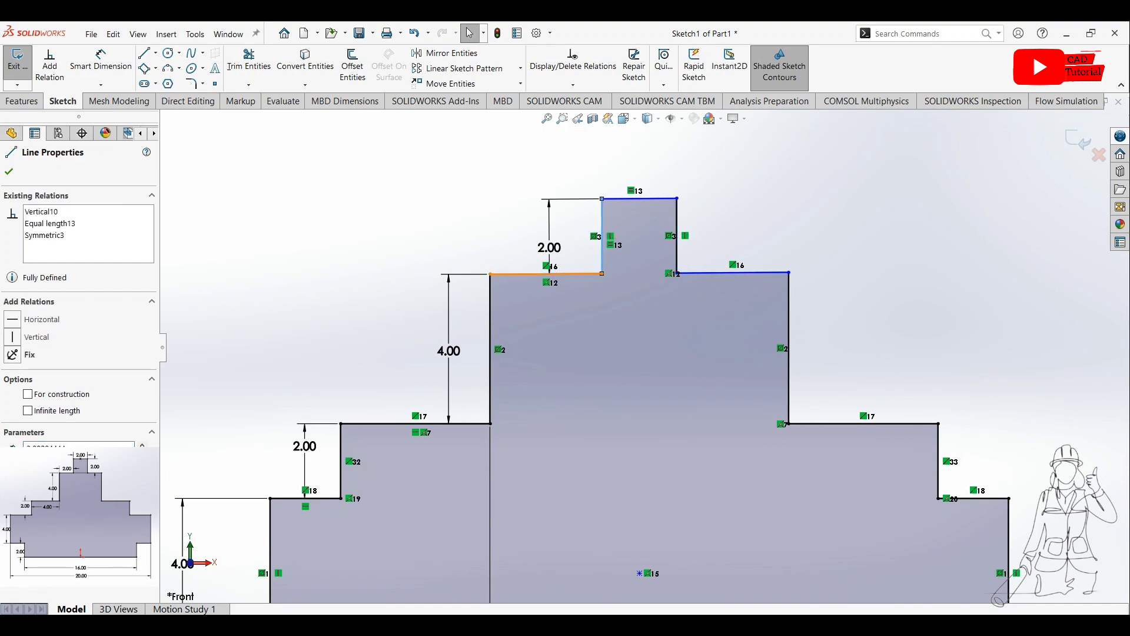
click(539, 273)
click(12, 319)
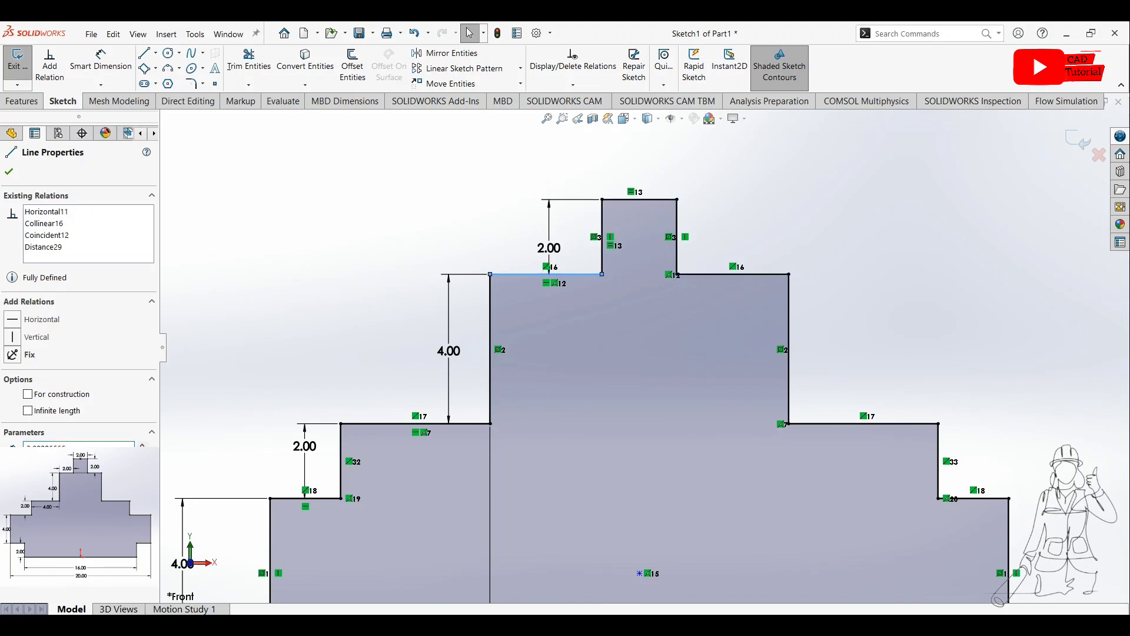
key(Escape)
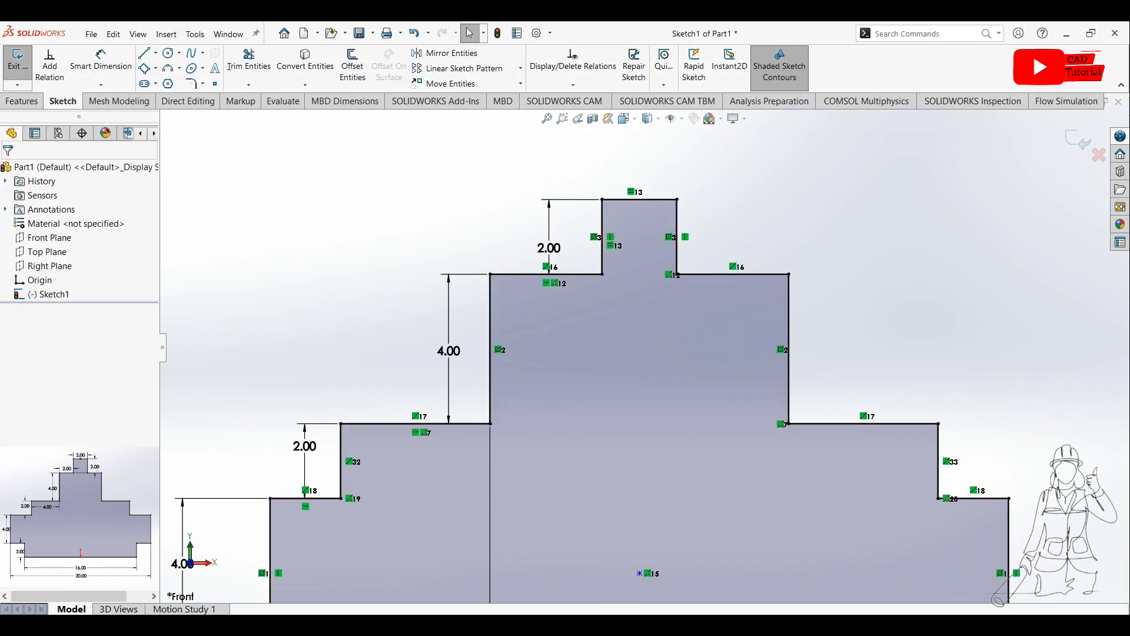
Step: Undo the last edit and dimension the length of the short leftover vertical line above the origin inside the profile
key(f)
scroll(384, 460, down, 1)
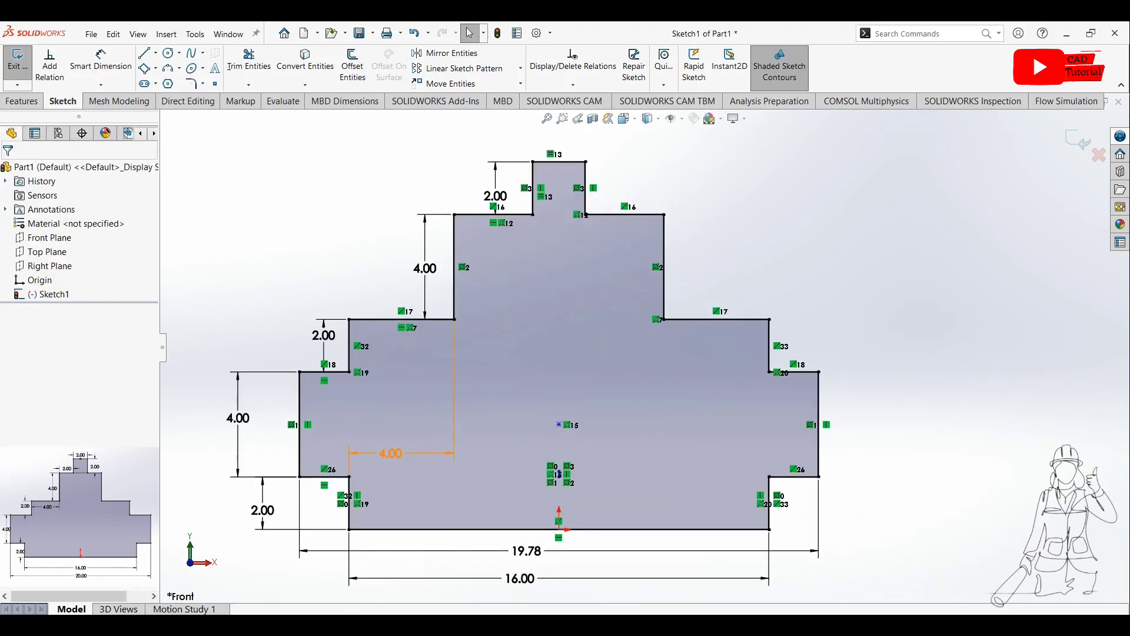
scroll(384, 458, up, 1)
scroll(475, 463, down, 1)
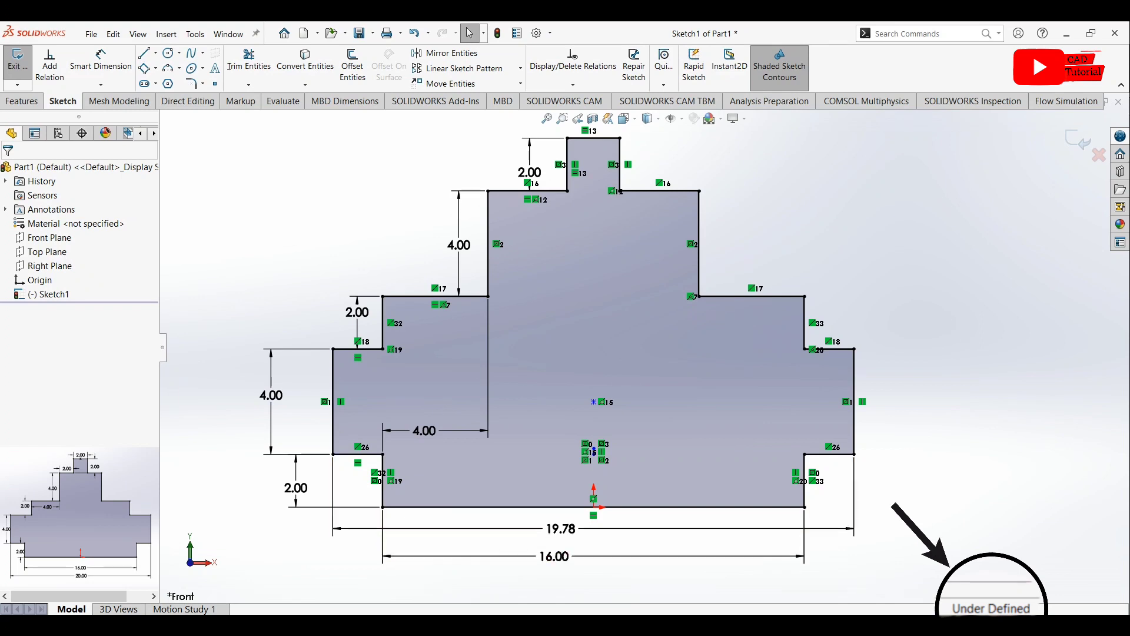
scroll(627, 427, down, 3)
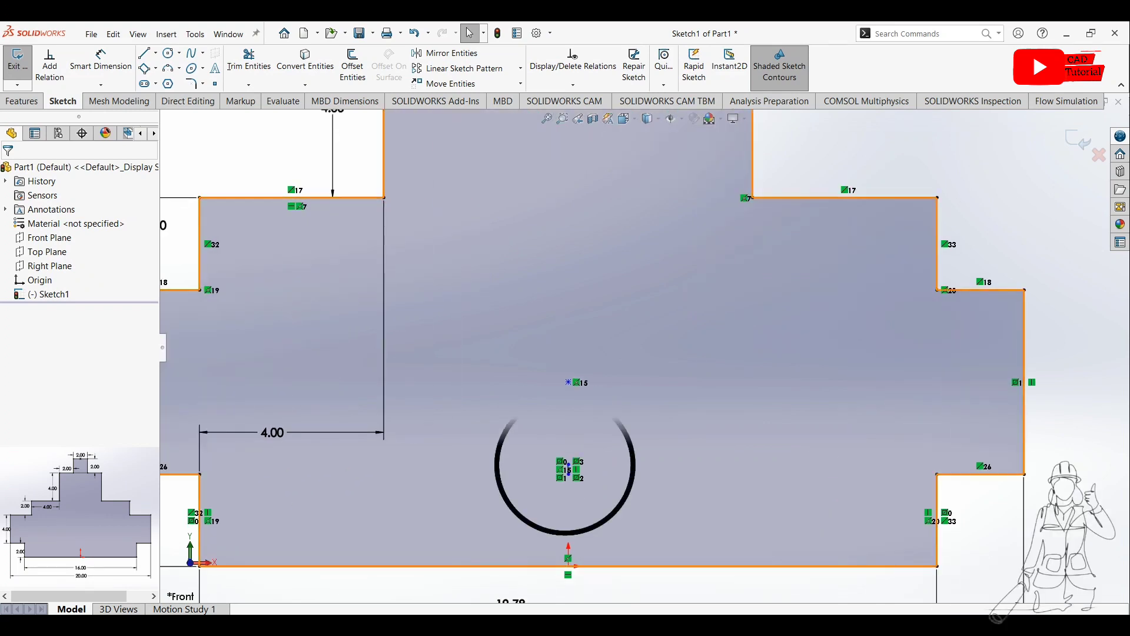
scroll(553, 491, down, 4)
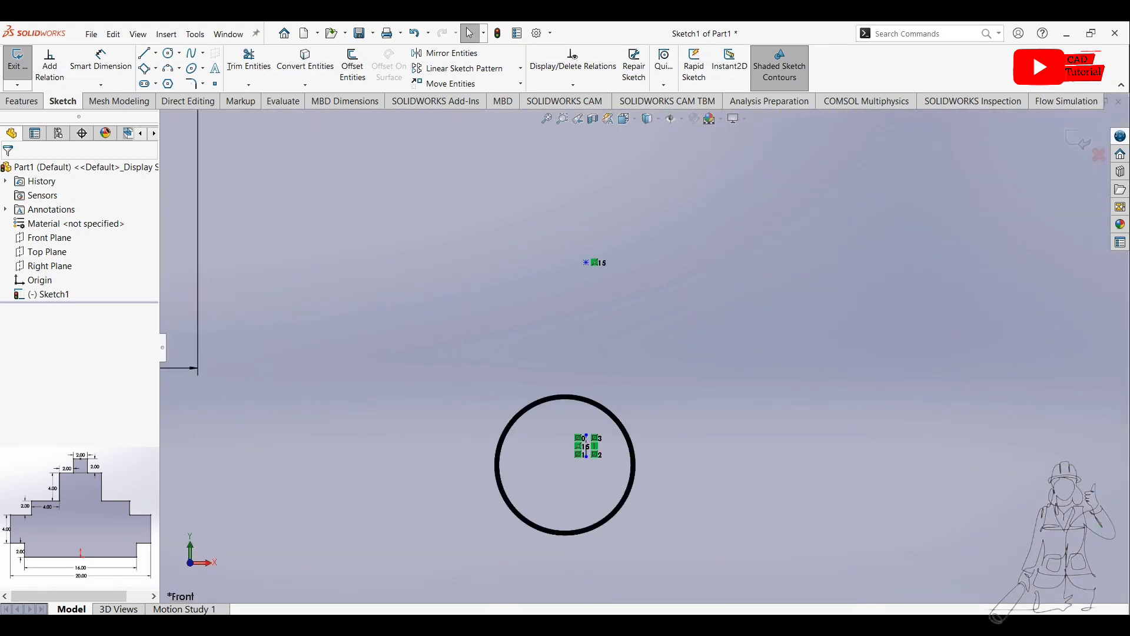
key(ctrl+z)
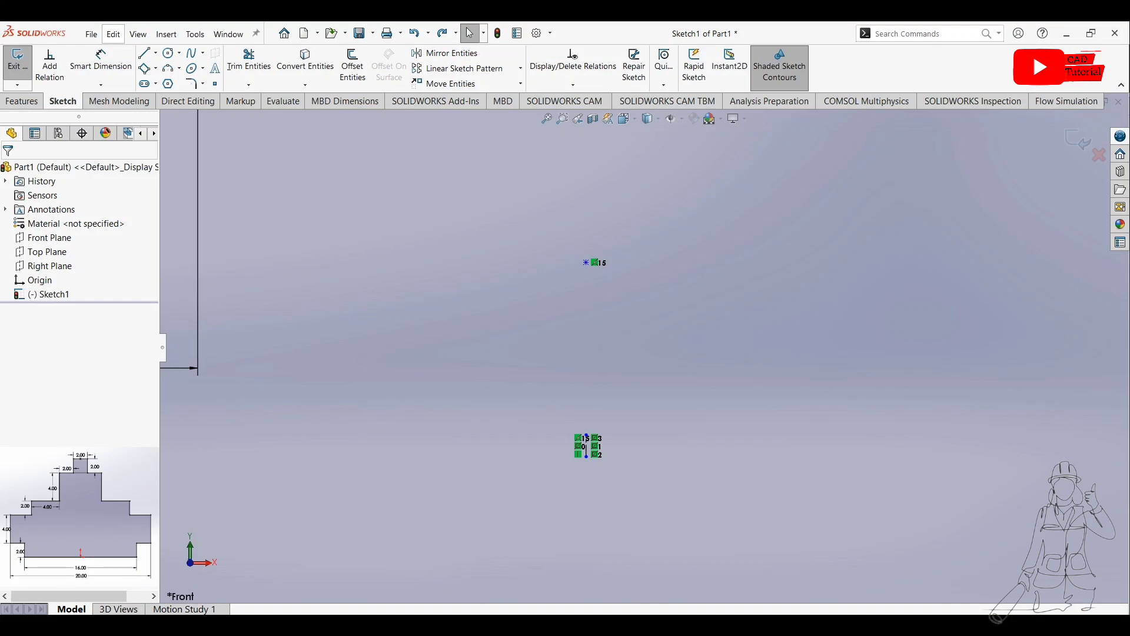
click(101, 59)
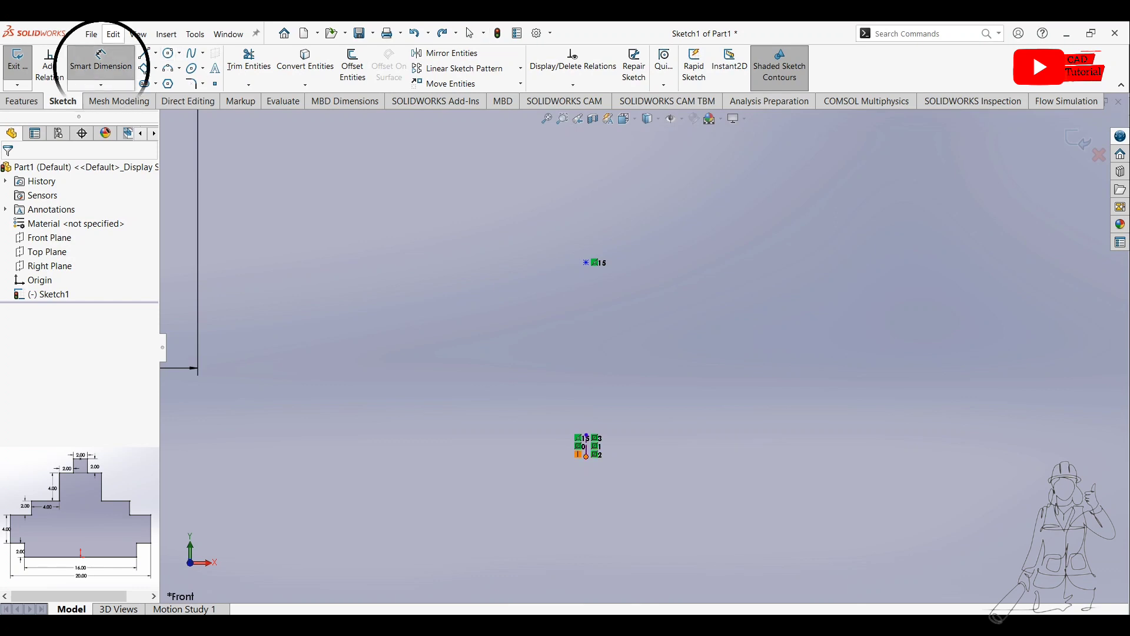
click(587, 446)
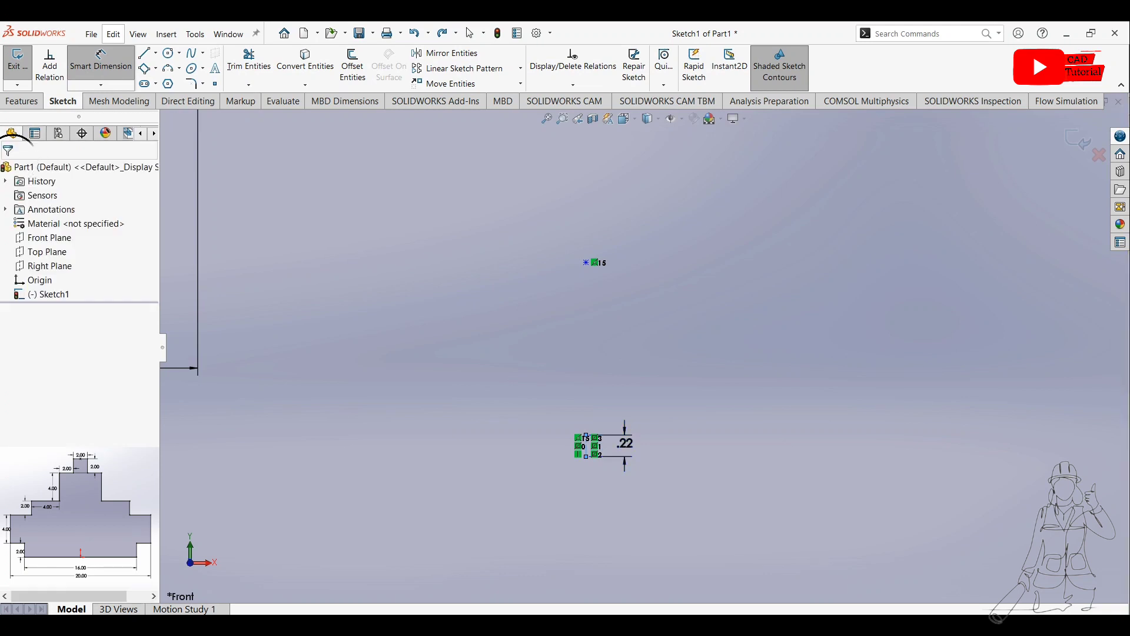
click(626, 442)
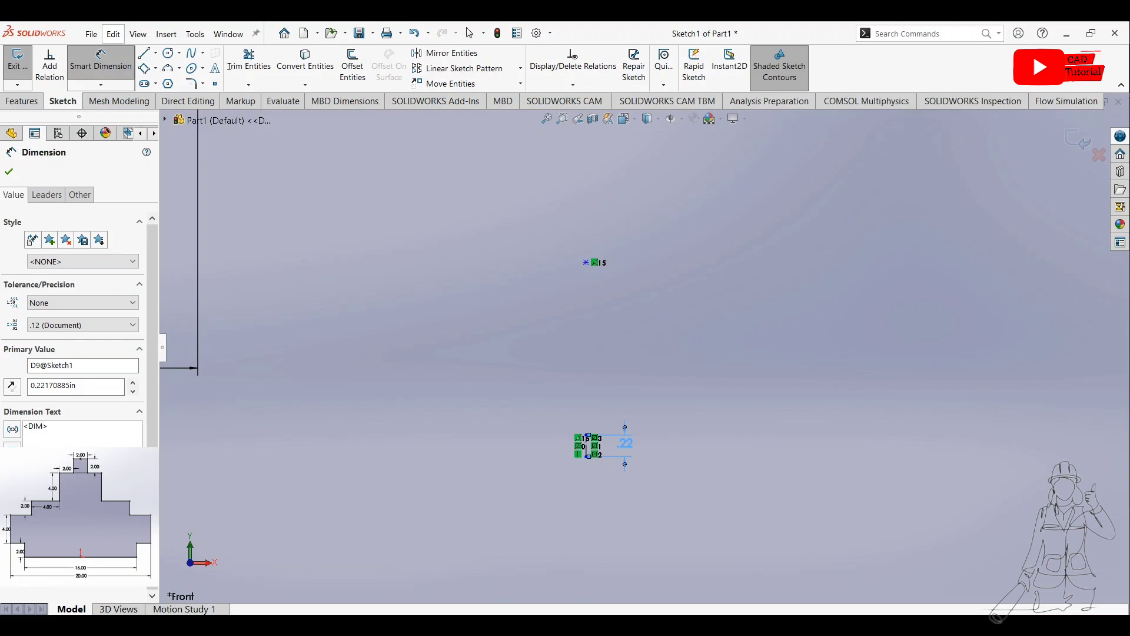
key(Escape)
Step: Delete the stray sketch point inside the profile, above the short leftover vertical line
click(586, 262)
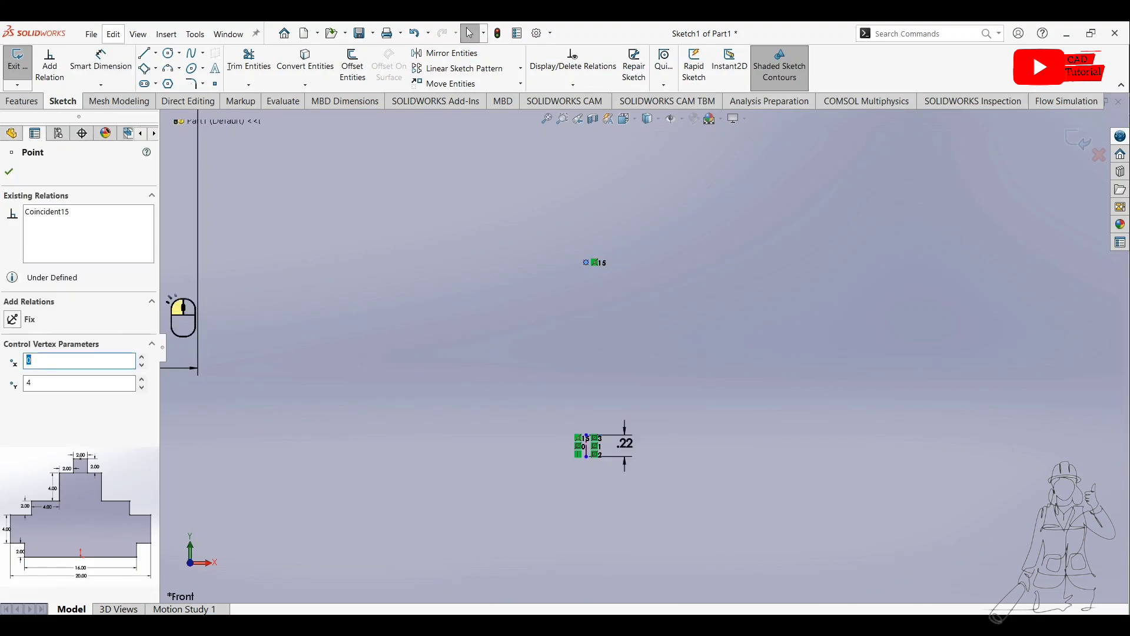
key(Delete)
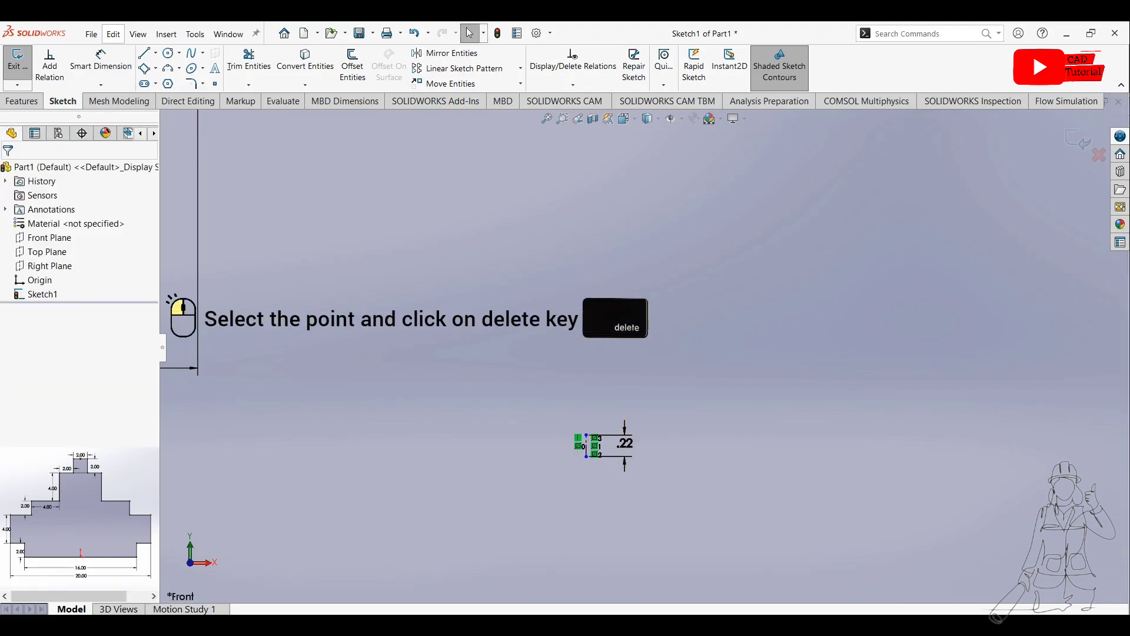
scroll(643, 348, up, 8)
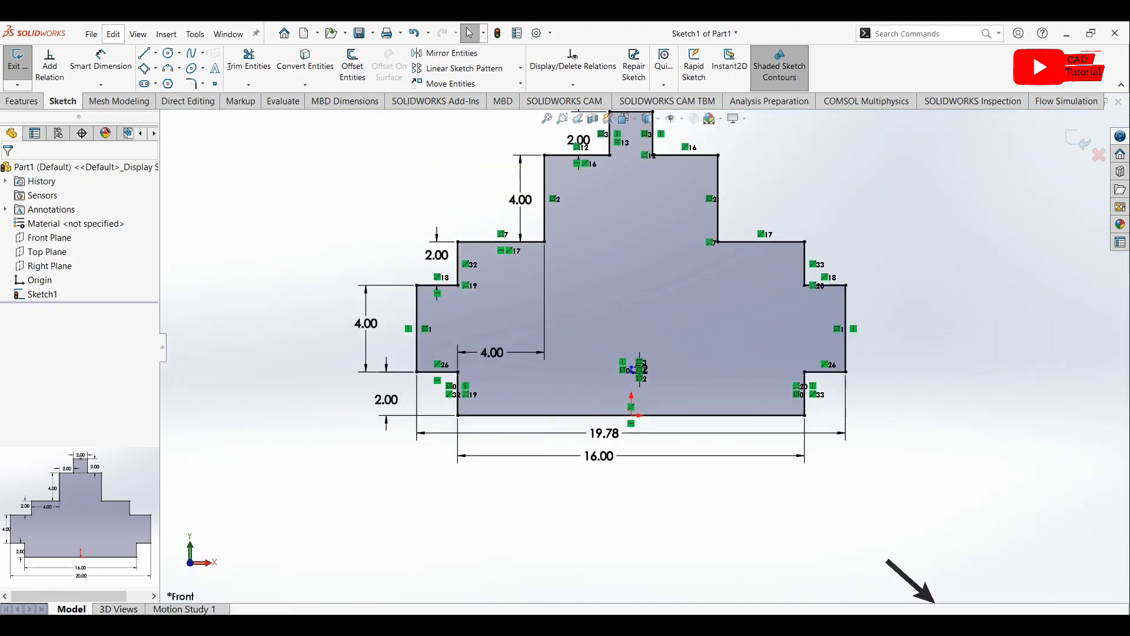
ctrl+middle_drag(643, 347, 622, 380)
Step: Extrude the stepped profile as a blind boss with a depth of 2 in
click(22, 101)
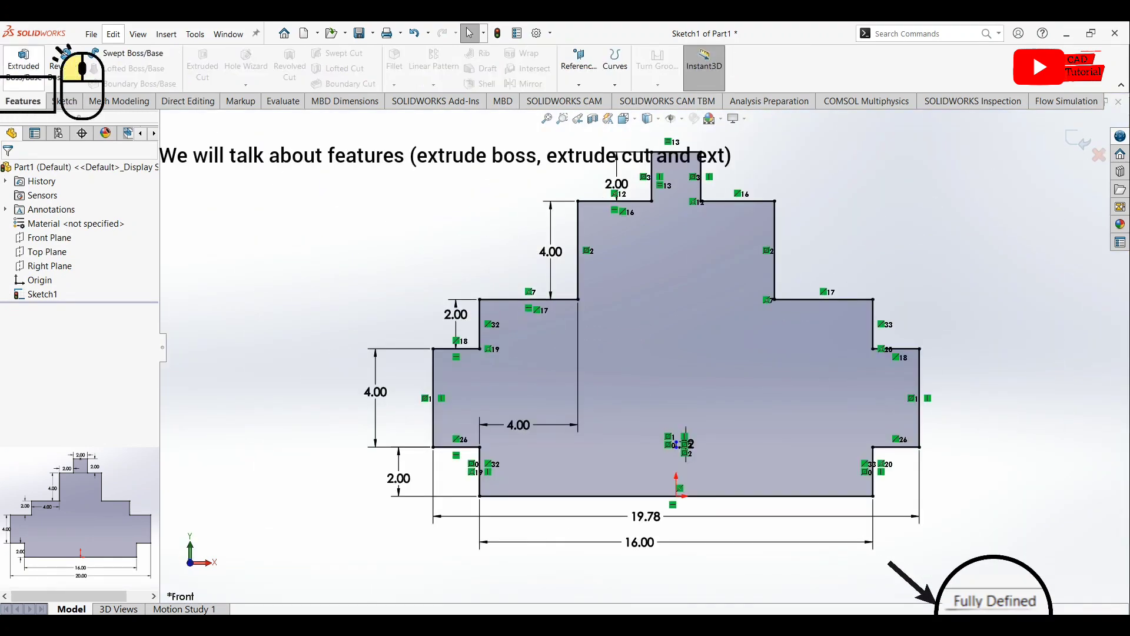
click(23, 64)
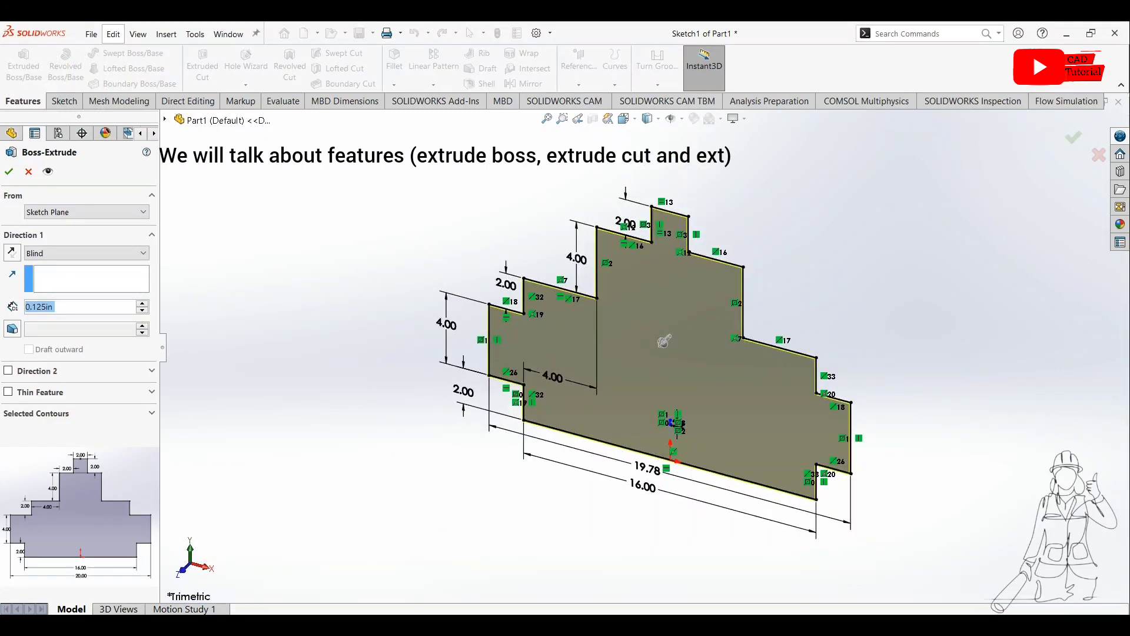
text(2)
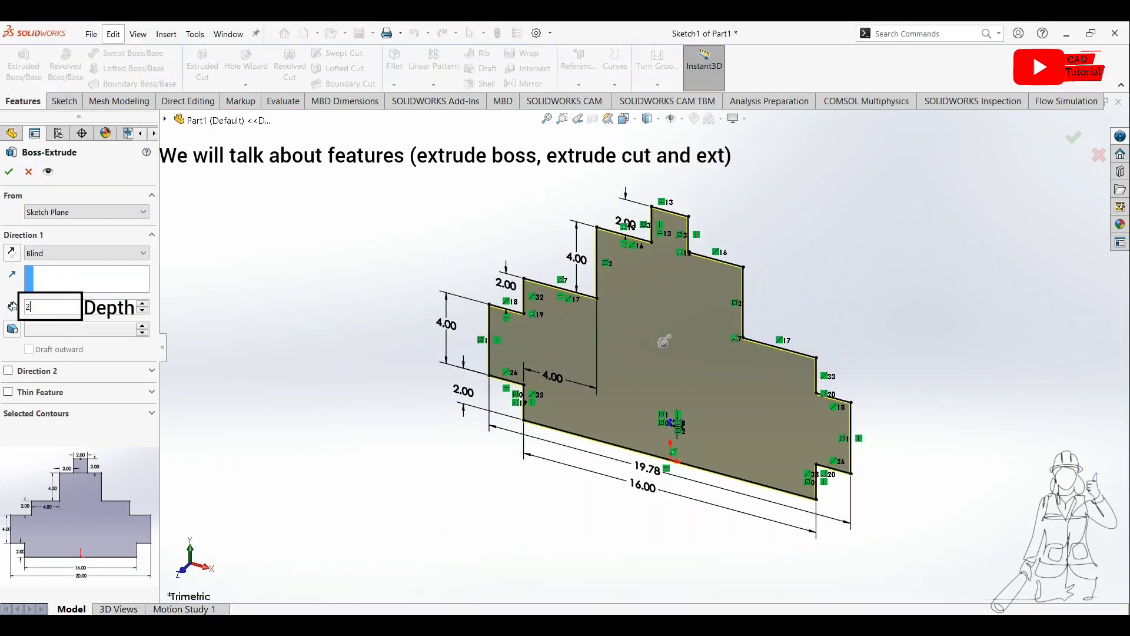
key(Return)
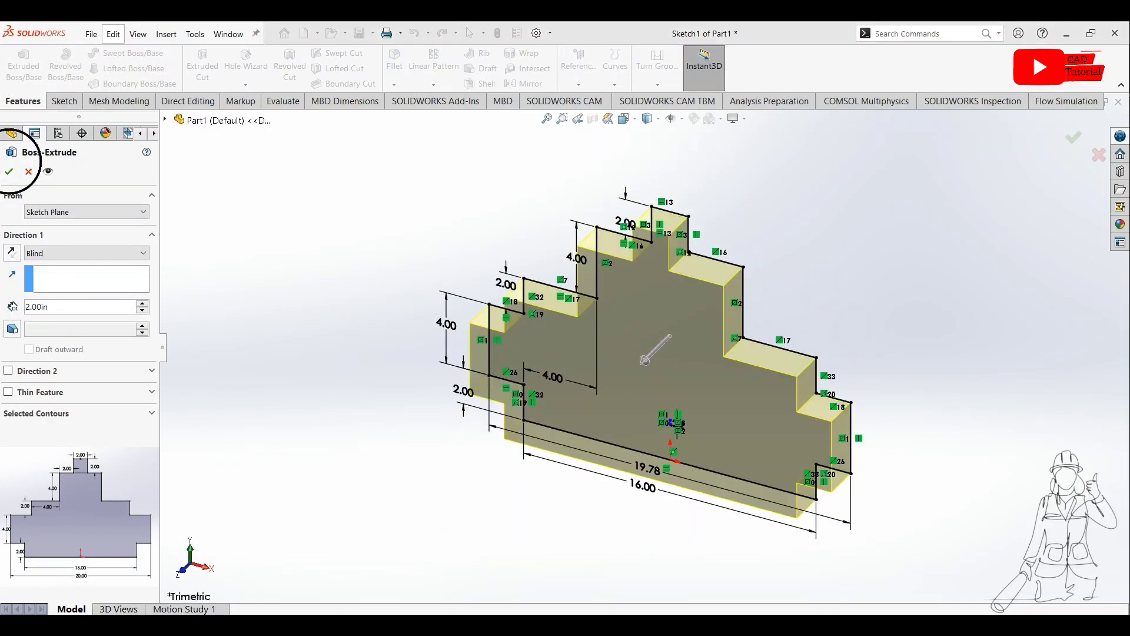
click(9, 171)
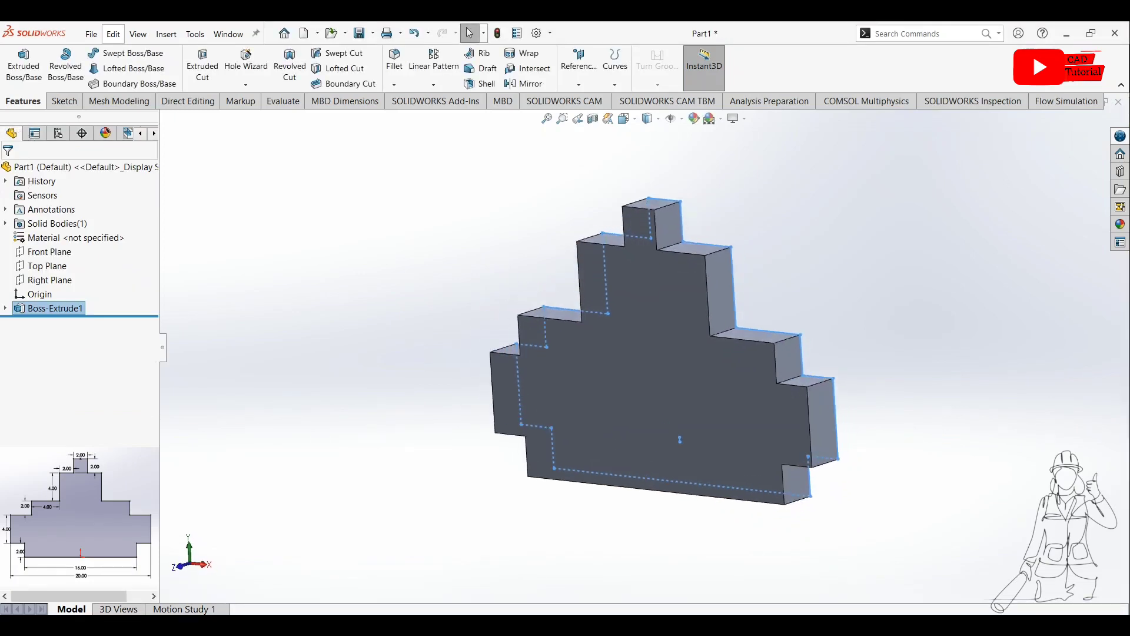
mouse_move(659, 353)
middle_down()
mouse_move(663, 368)
mouse_move(644, 371)
mouse_move(668, 383)
mouse_move(669, 357)
mouse_move(645, 356)
middle_up()
key(Escape)
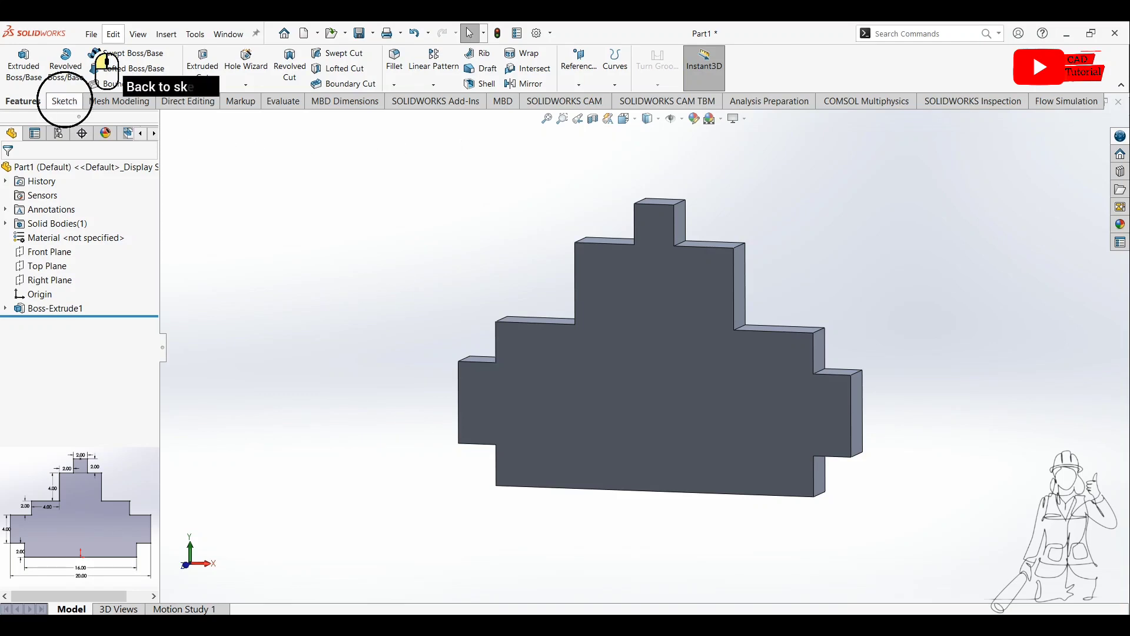
Step: Start a new sketch on the Front Plane
click(64, 101)
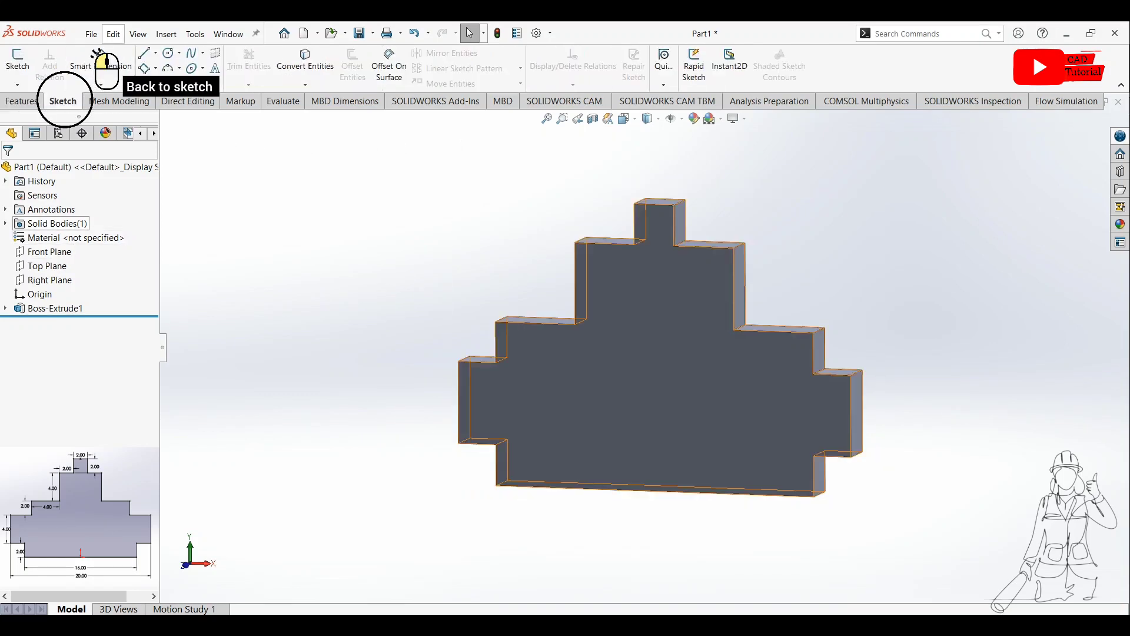
click(46, 266)
click(49, 252)
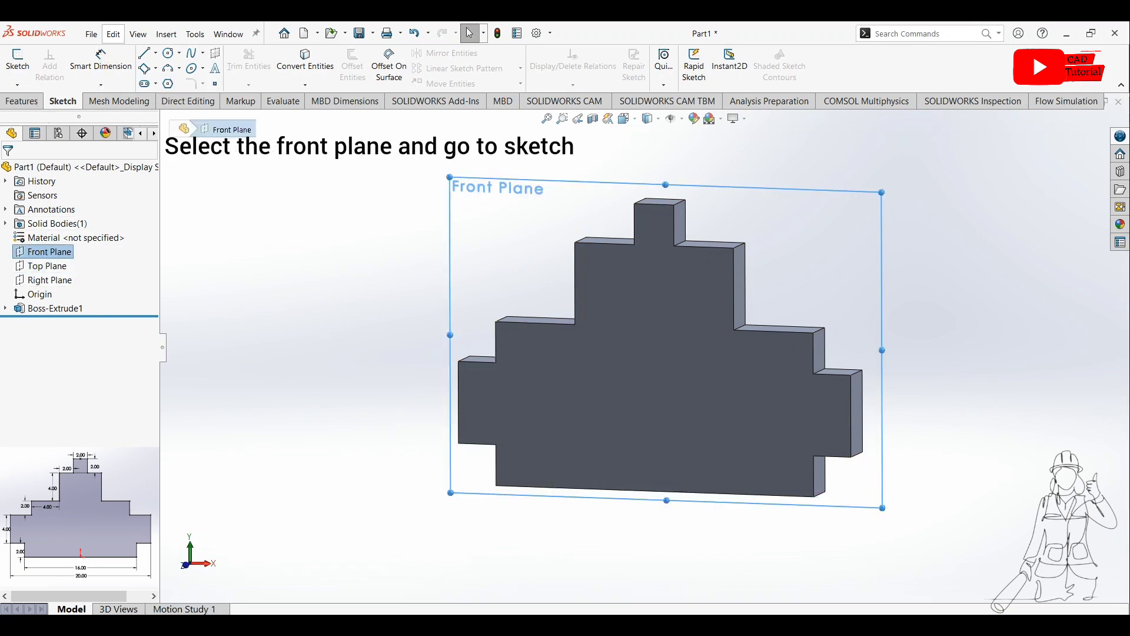
click(18, 61)
Step: Sketch the base, right tab and adjoining riser of a smaller stepped outline right of the body using lines, with vertical edges about 1 in long
click(144, 54)
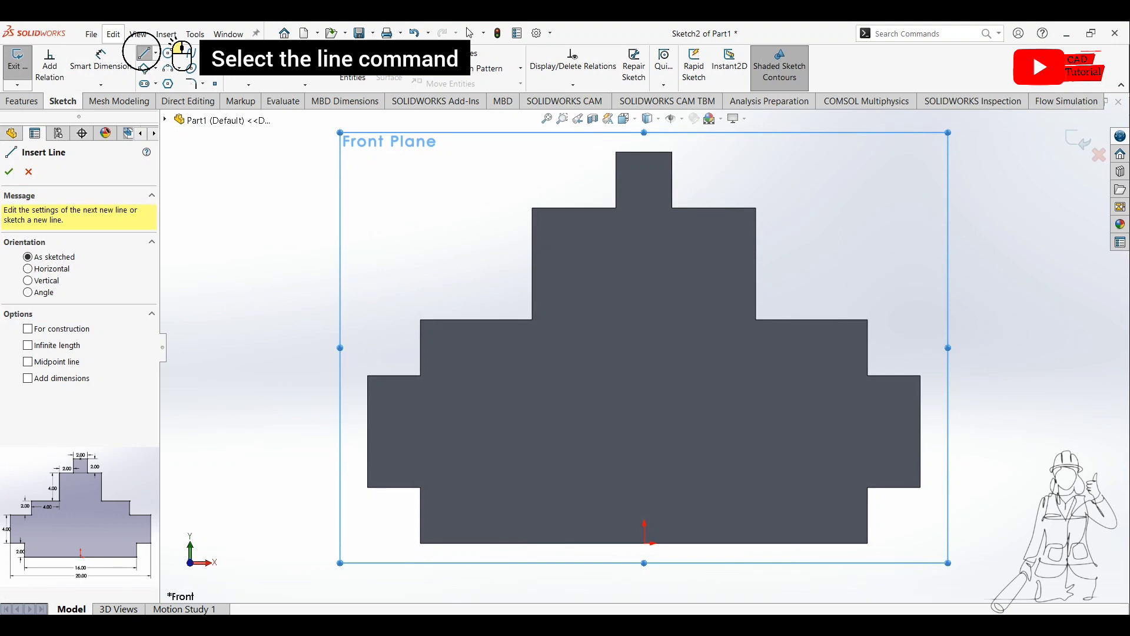
click(836, 210)
click(836, 238)
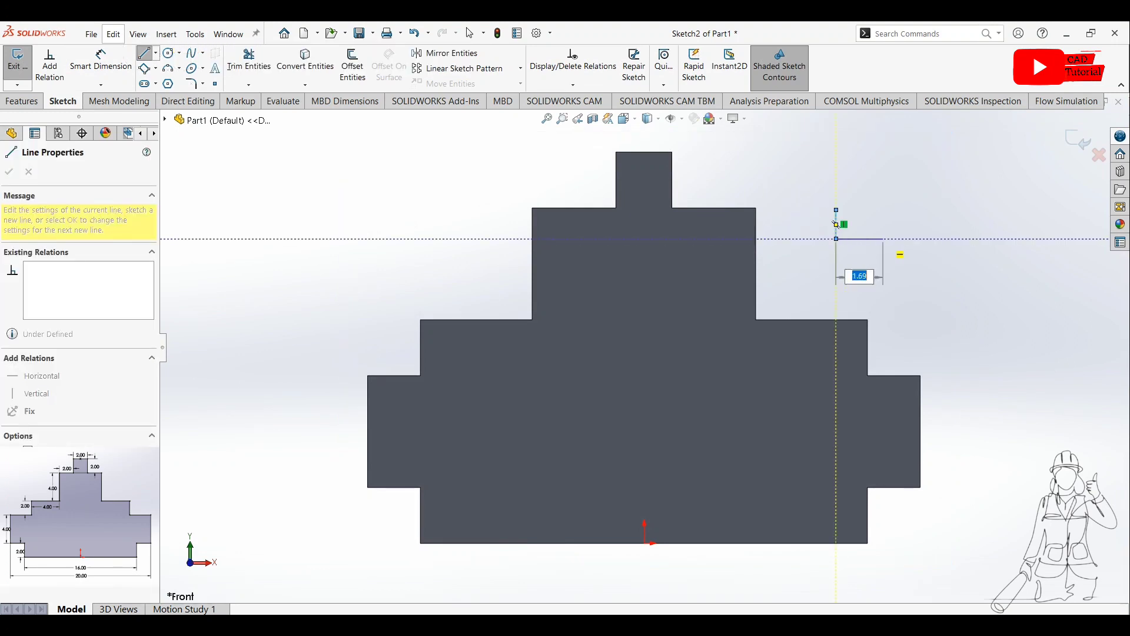
click(969, 238)
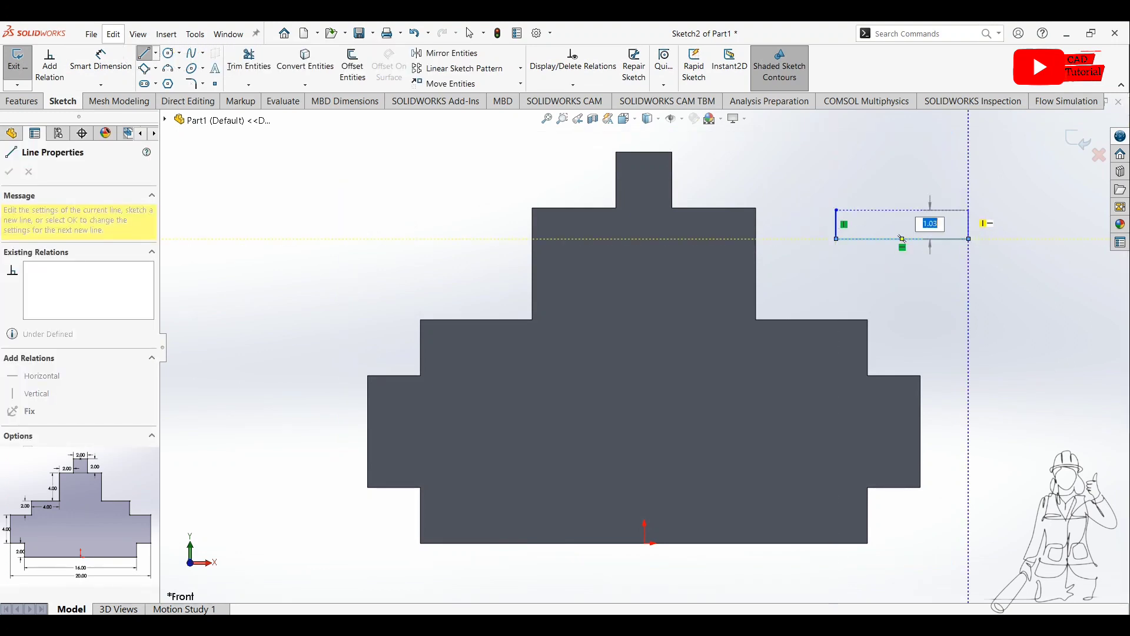
click(969, 209)
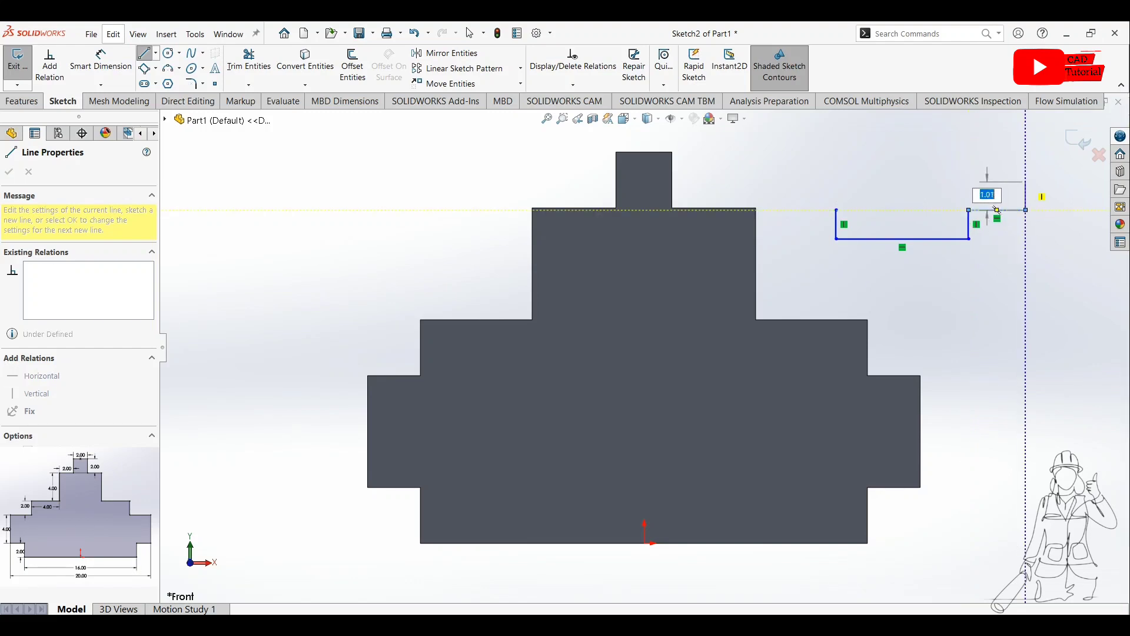
click(1026, 210)
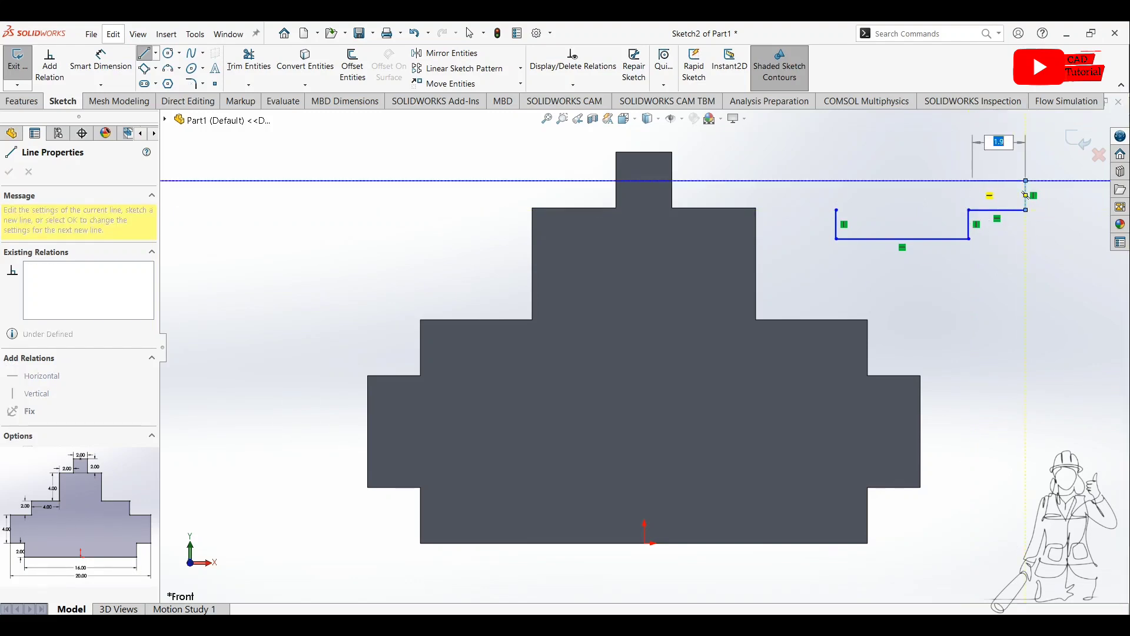
click(1026, 181)
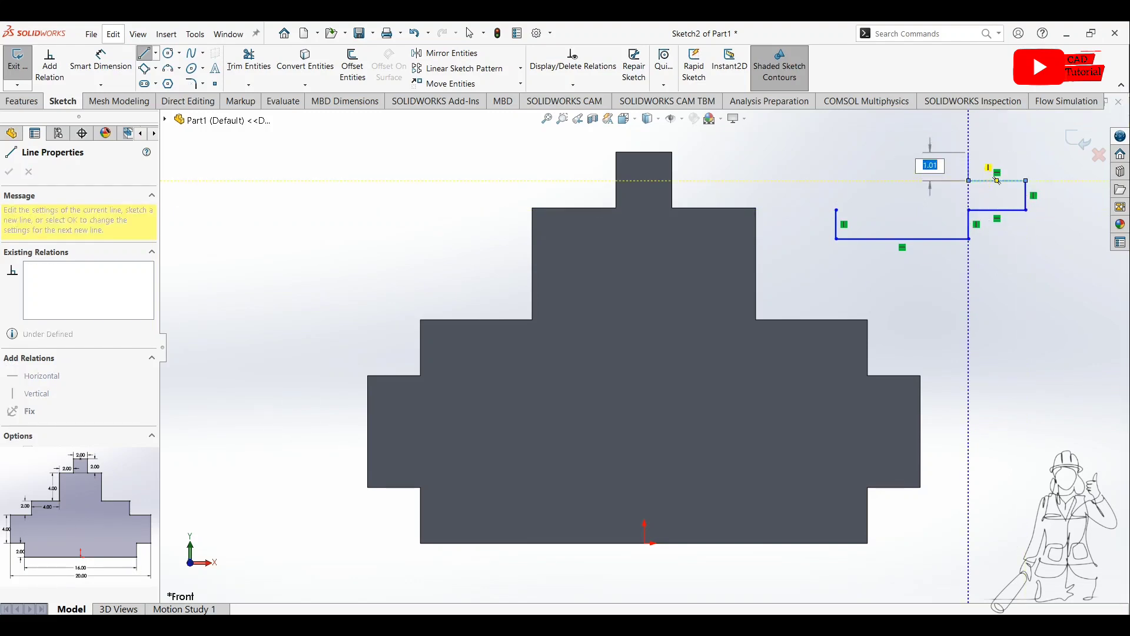
click(969, 181)
click(969, 153)
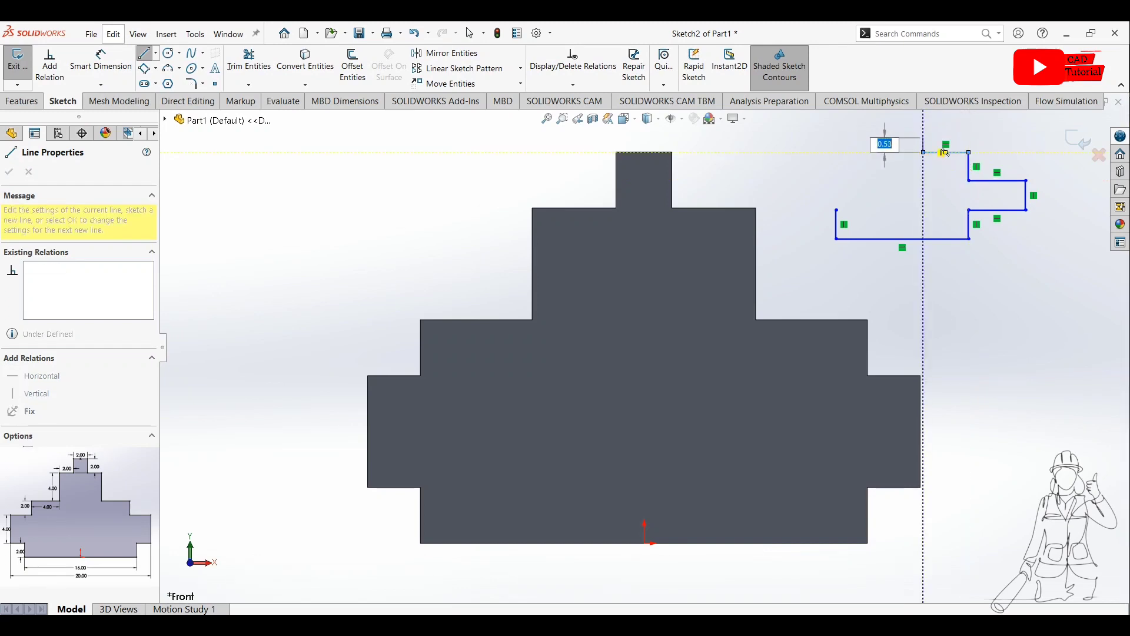
Step: Continue the small outline with its upper right steps, top block and mirrored left steps, and close it at the starting point
click(923, 153)
click(923, 130)
click(903, 131)
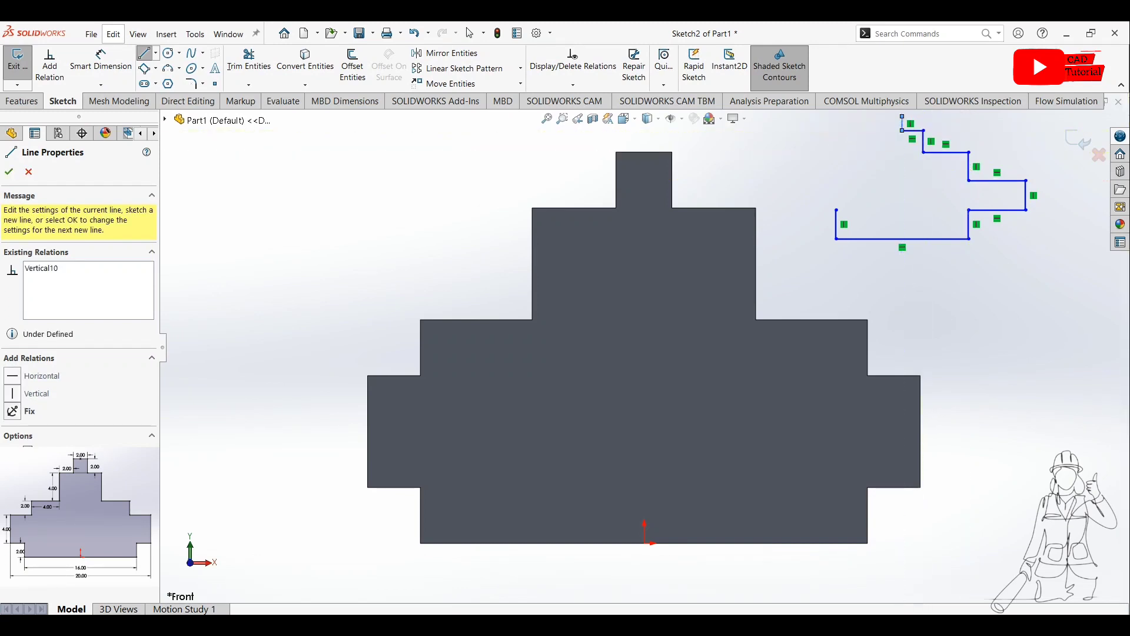
click(903, 116)
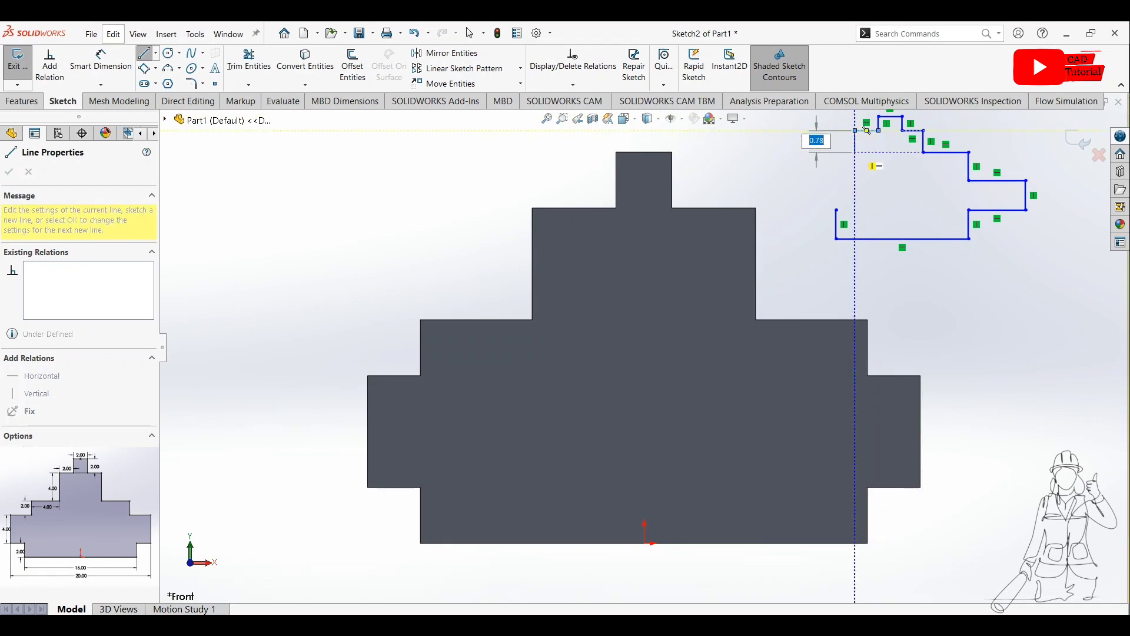
click(855, 153)
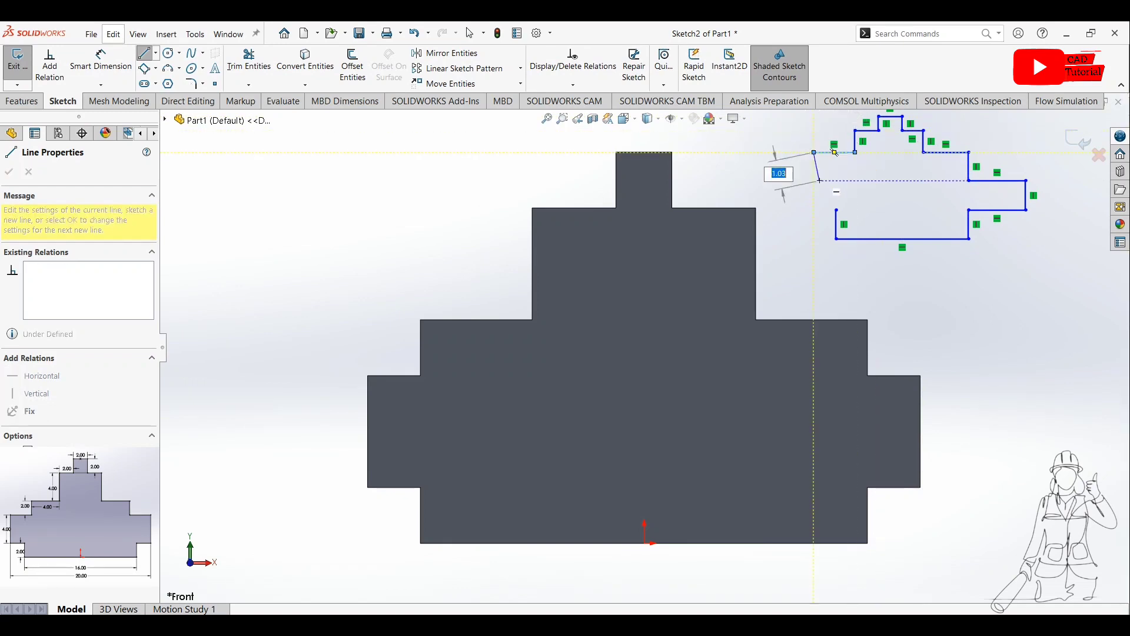
click(814, 152)
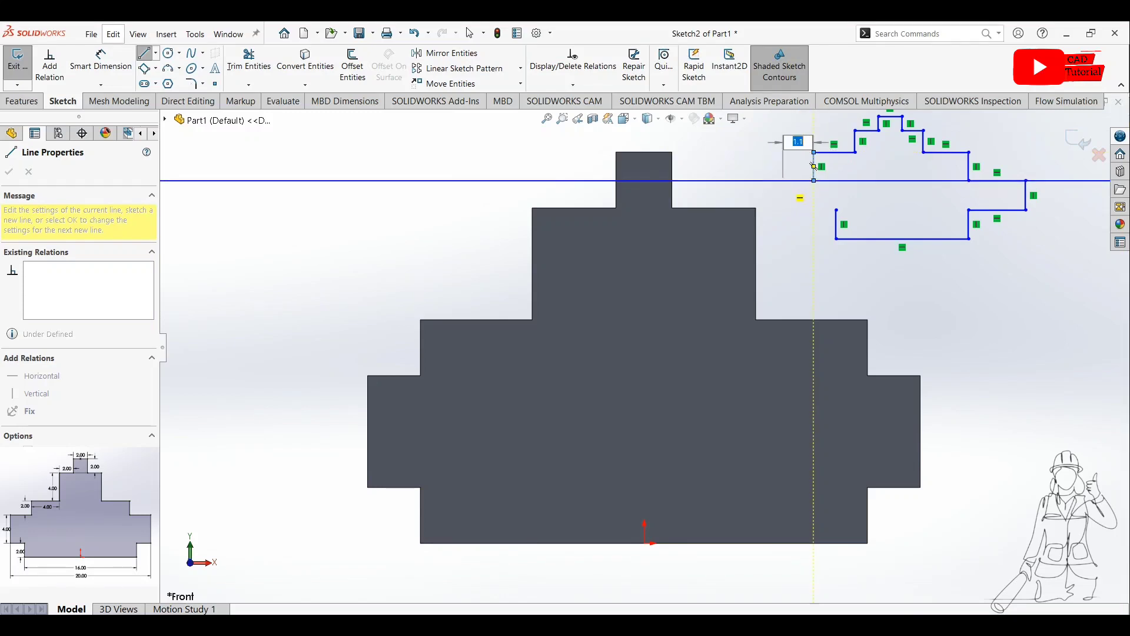
click(814, 180)
click(768, 181)
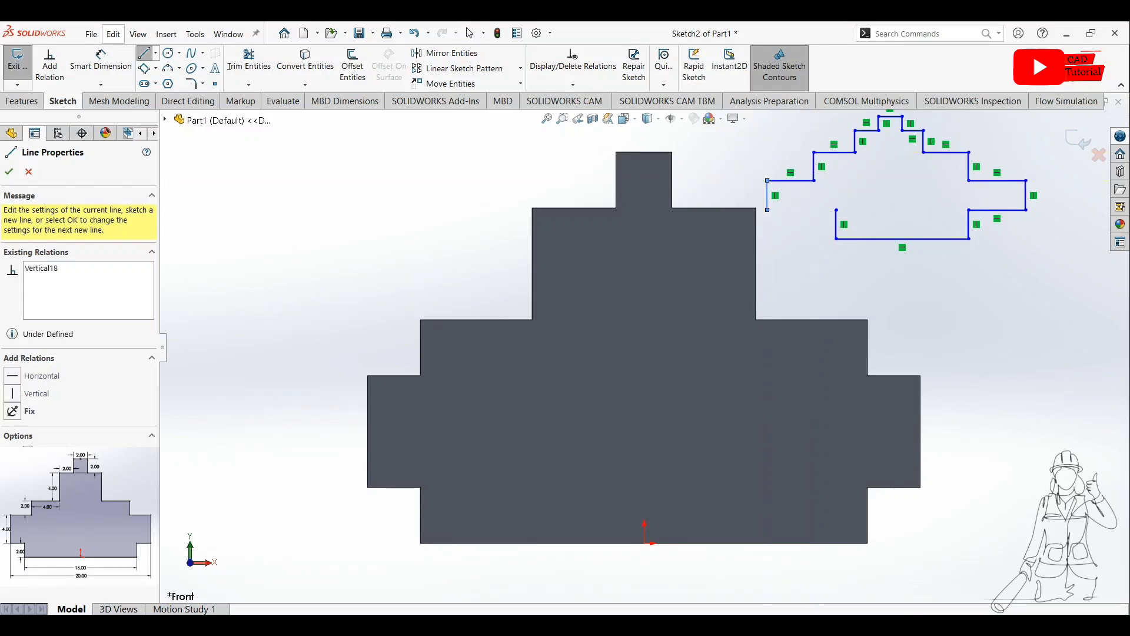
click(767, 211)
key(Return)
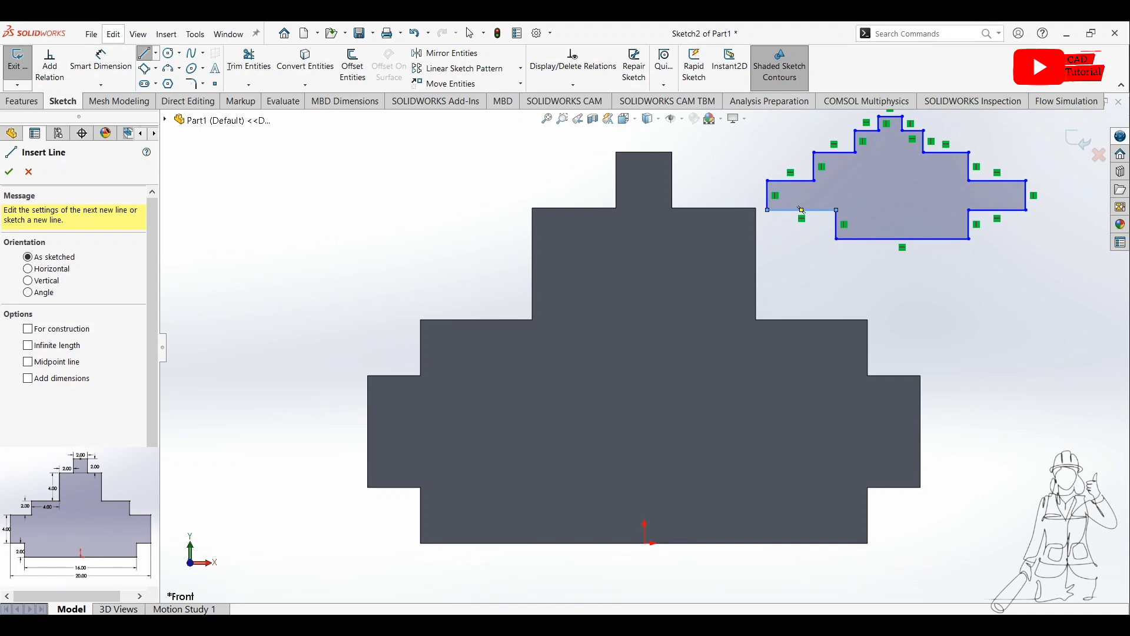
click(469, 32)
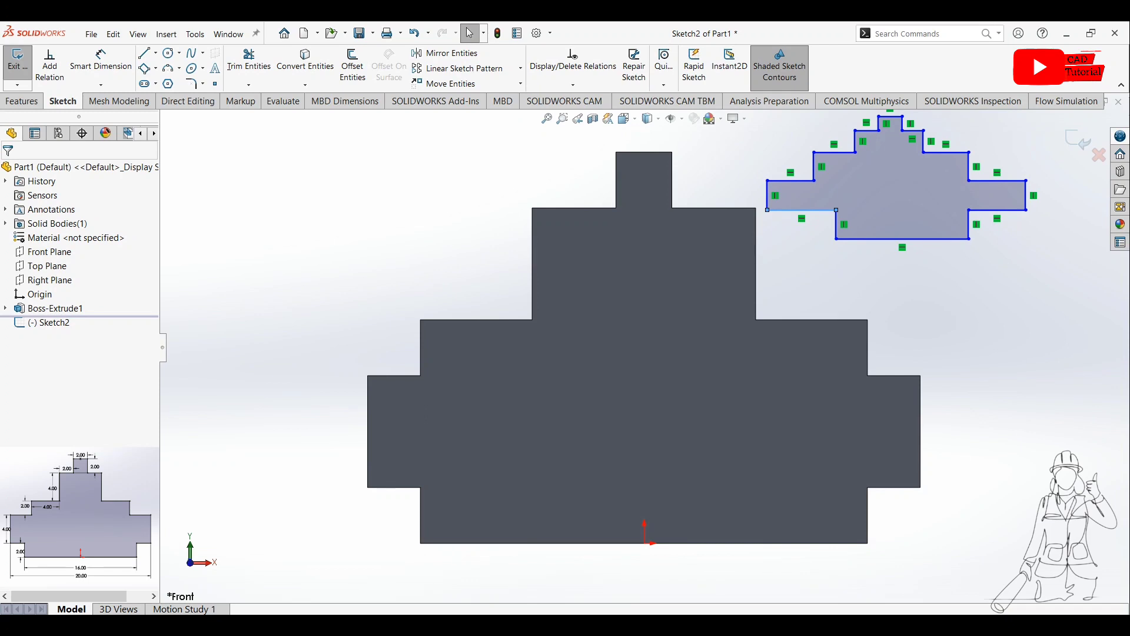